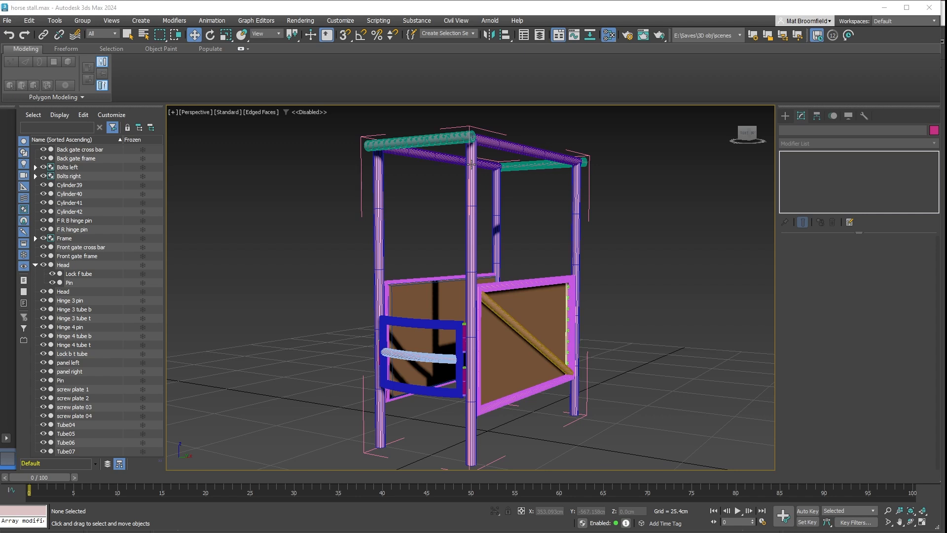
Select the stall's Frame group and open it recursively so its individual parts can be picked
{"action": "left_click", "coordinate": [471, 164]}
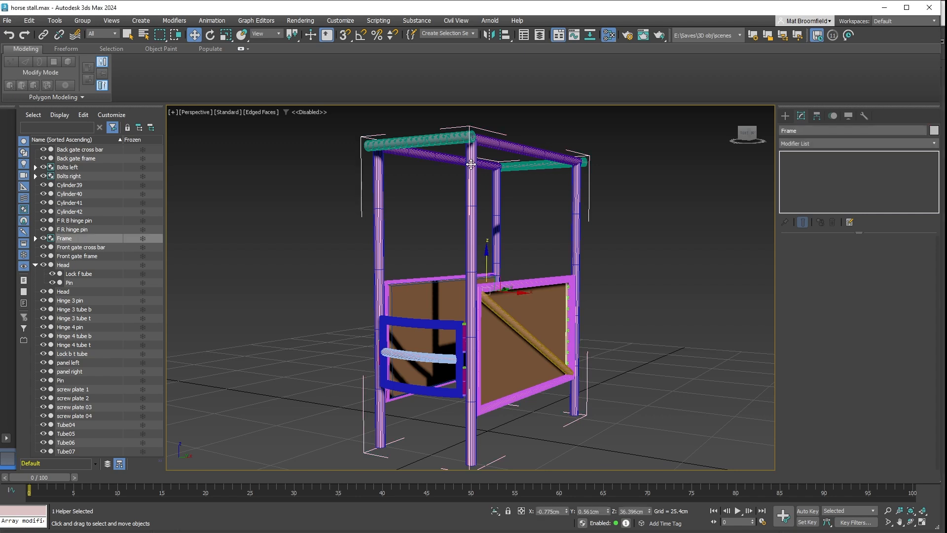
{"action": "left_click", "coordinate": [615, 199]}
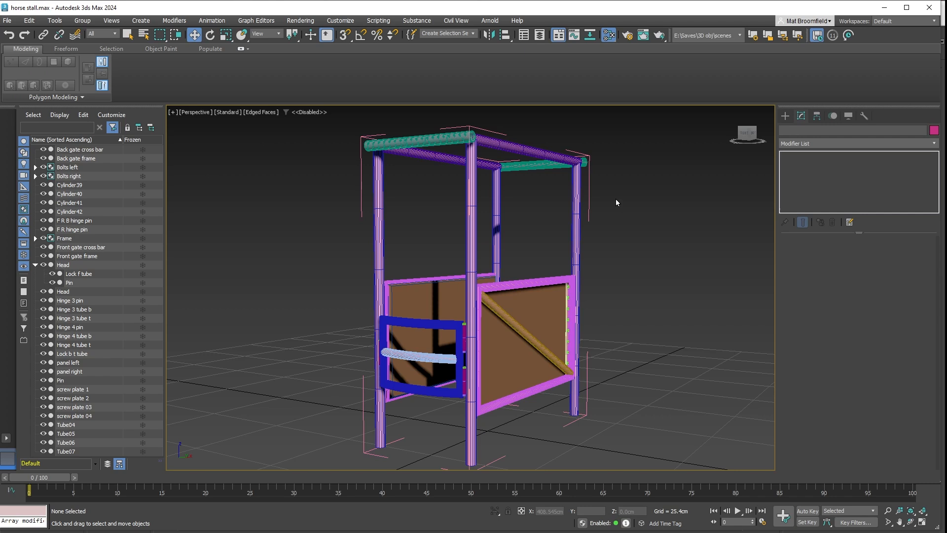
{"action": "left_click", "coordinate": [576, 197]}
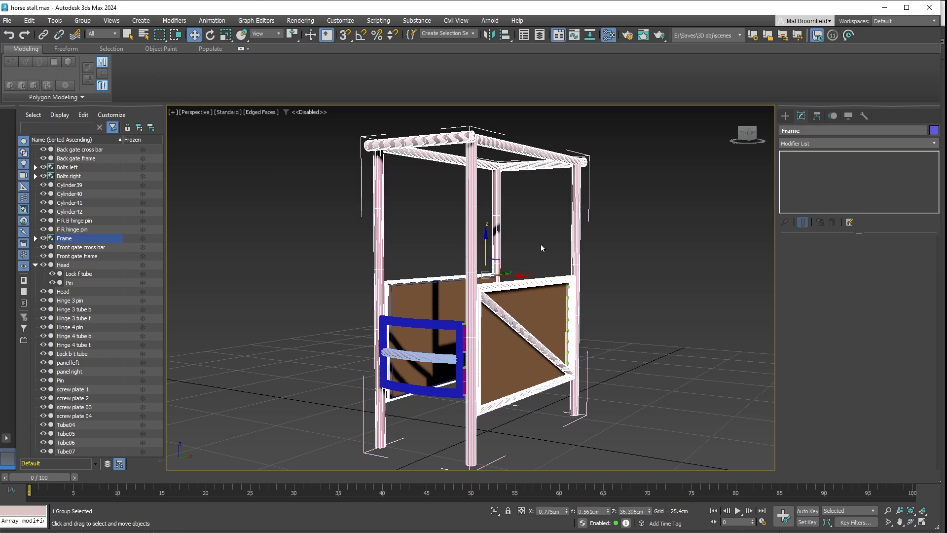
{"action": "left_click", "coordinate": [82, 21]}
{"action": "left_click", "coordinate": [103, 74]}
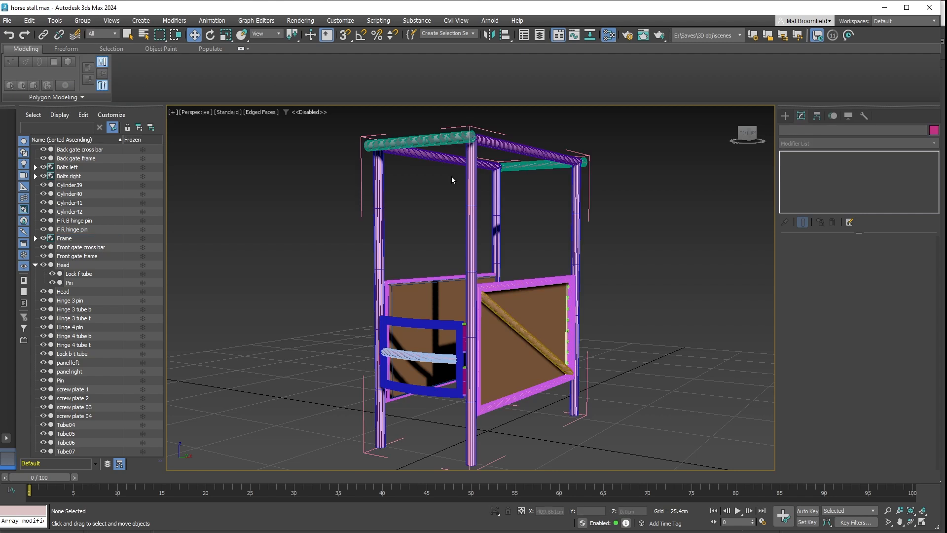
Select the front corner post inside the opened Frame group and close the group again
{"action": "left_click", "coordinate": [474, 182]}
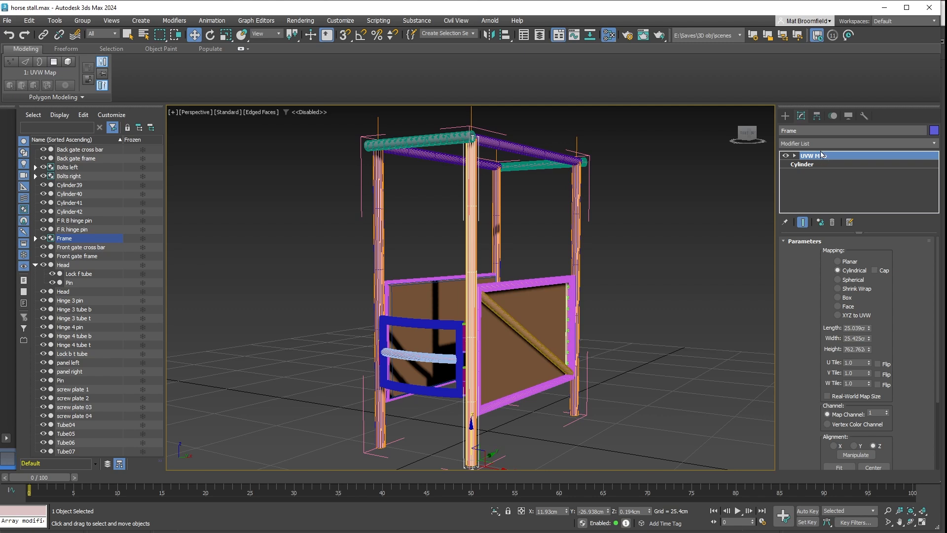
{"action": "left_click", "coordinate": [80, 21]}
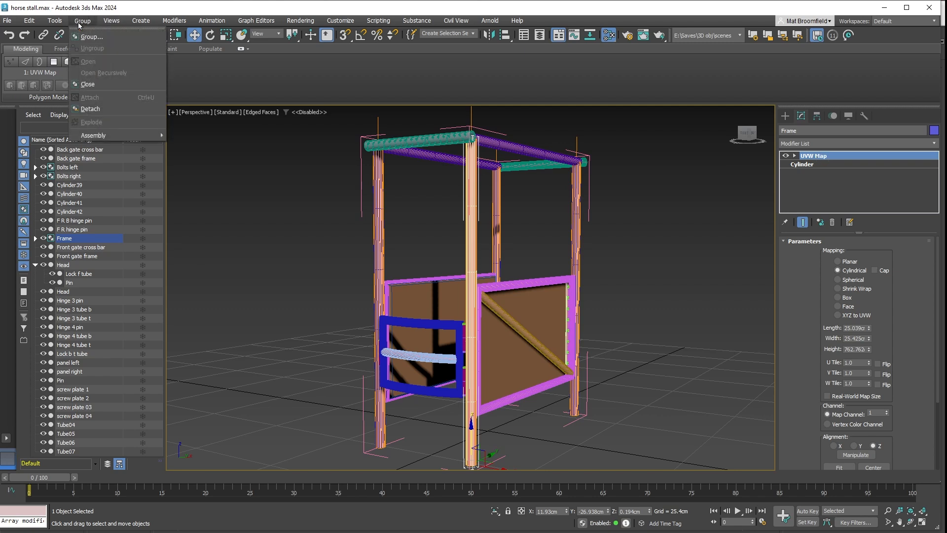
{"action": "left_click", "coordinate": [97, 84]}
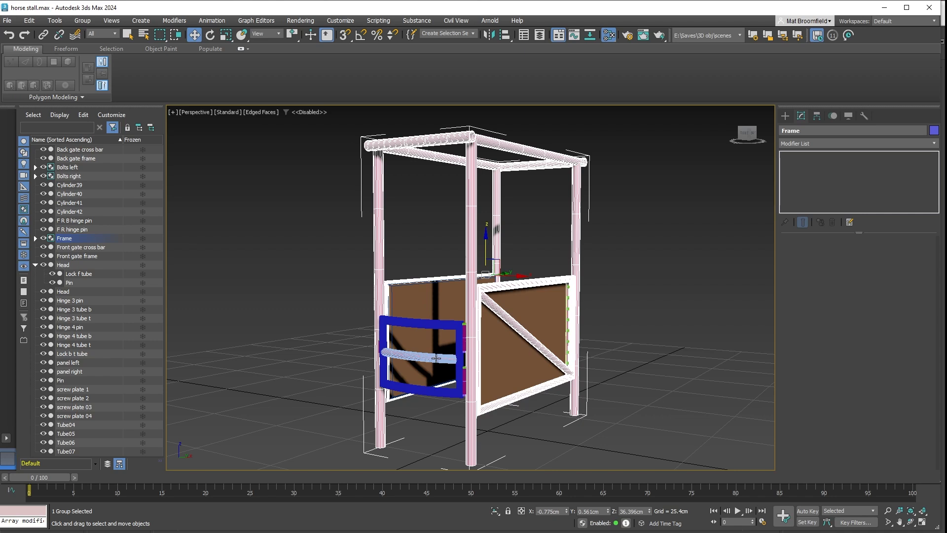
Examine the front gate's hinge parts up close by selecting its Head and its Pin
{"action": "scroll", "coordinate": [429, 311], "scroll_direction": "up", "scroll_amount": 6}
{"action": "middle_click_drag", "start_coordinate": [495, 368], "coordinate": [528, 314]}
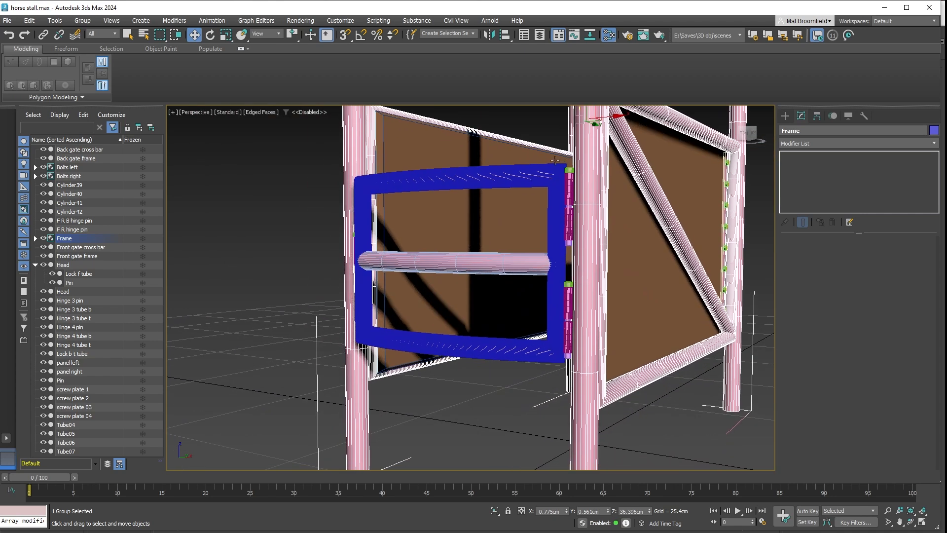
{"action": "middle_click_drag", "start_coordinate": [605, 231], "coordinate": [626, 238], "text": "alt"}
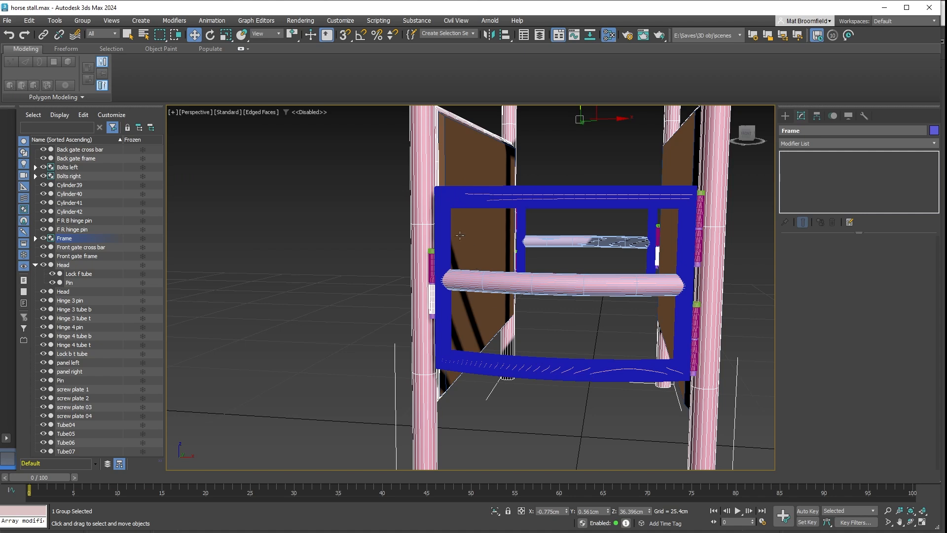
{"action": "left_click", "coordinate": [431, 250]}
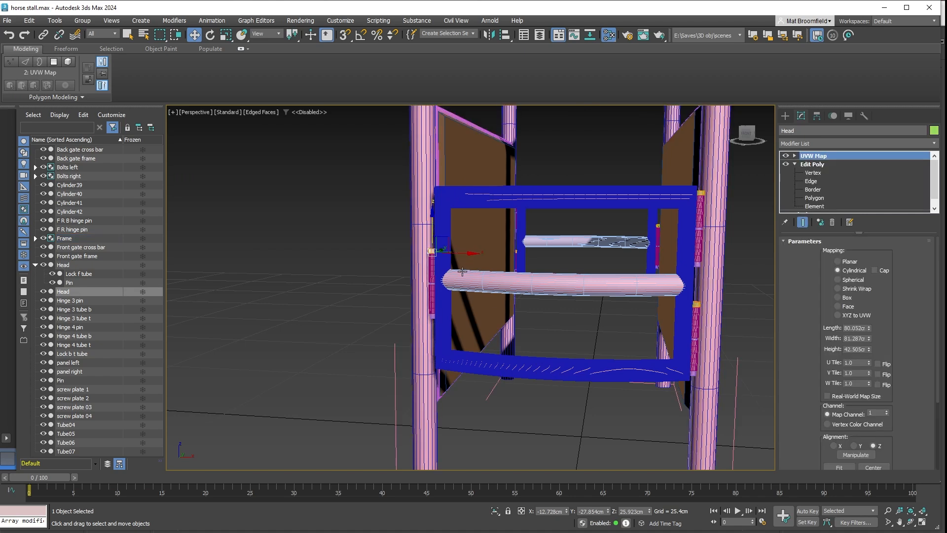
{"action": "left_click", "coordinate": [432, 317]}
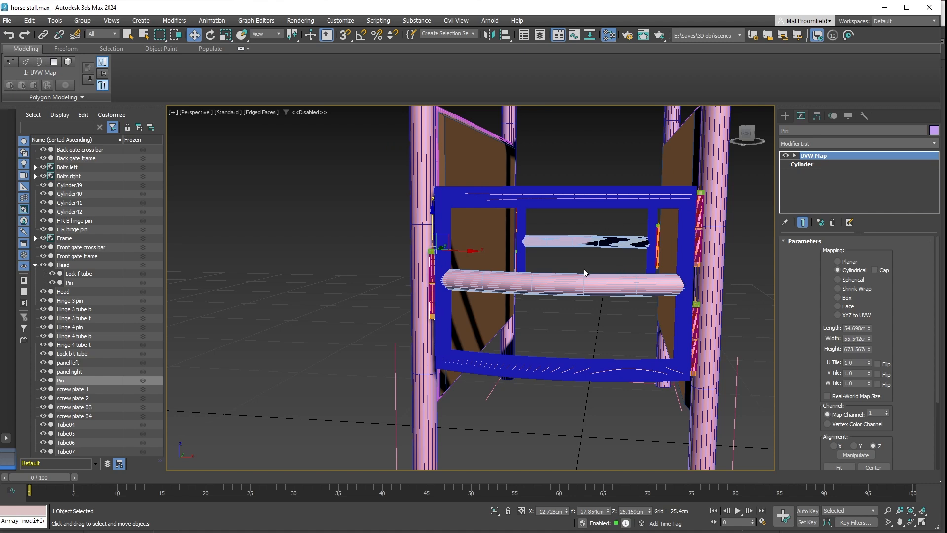
Select the whole Frame group and look at the available export commands
{"action": "scroll", "coordinate": [551, 280], "scroll_direction": "down", "scroll_amount": 3}
{"action": "scroll", "coordinate": [555, 180], "scroll_direction": "down", "scroll_amount": 5}
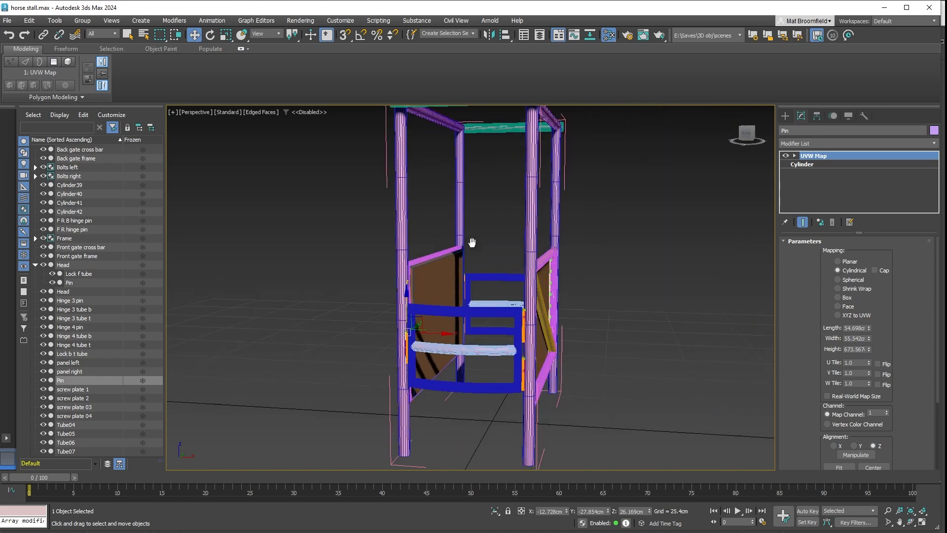
{"action": "scroll", "coordinate": [481, 261], "scroll_direction": "down", "scroll_amount": 2}
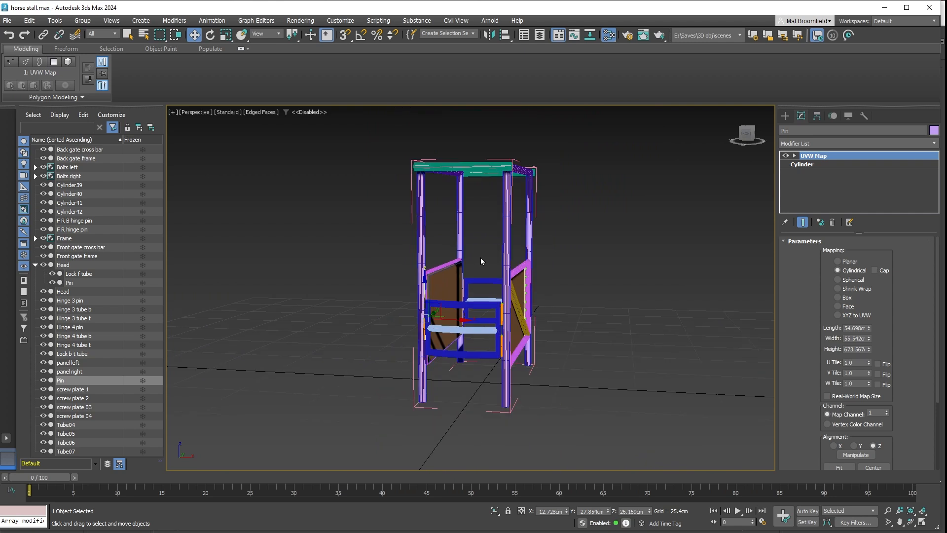
{"action": "scroll", "coordinate": [471, 205], "scroll_direction": "up", "scroll_amount": 2}
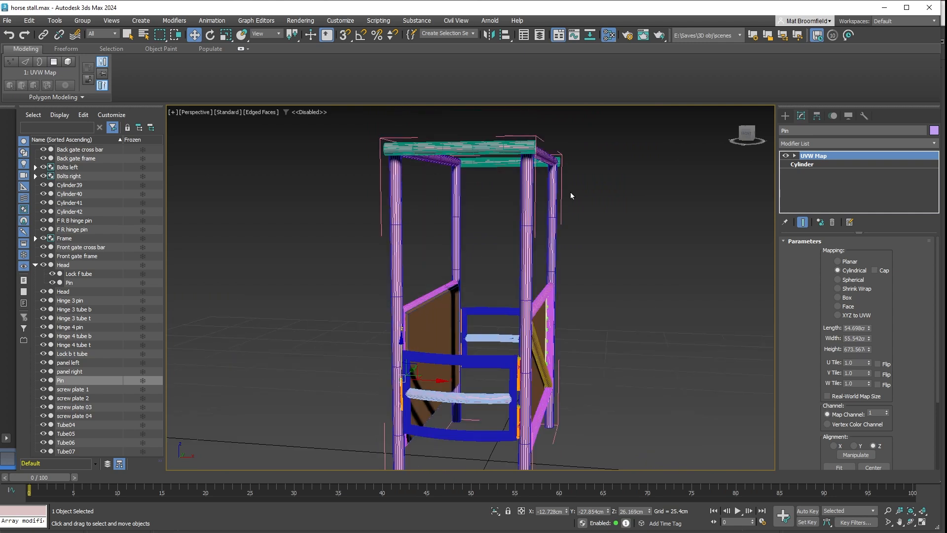
{"action": "left_click", "coordinate": [513, 143]}
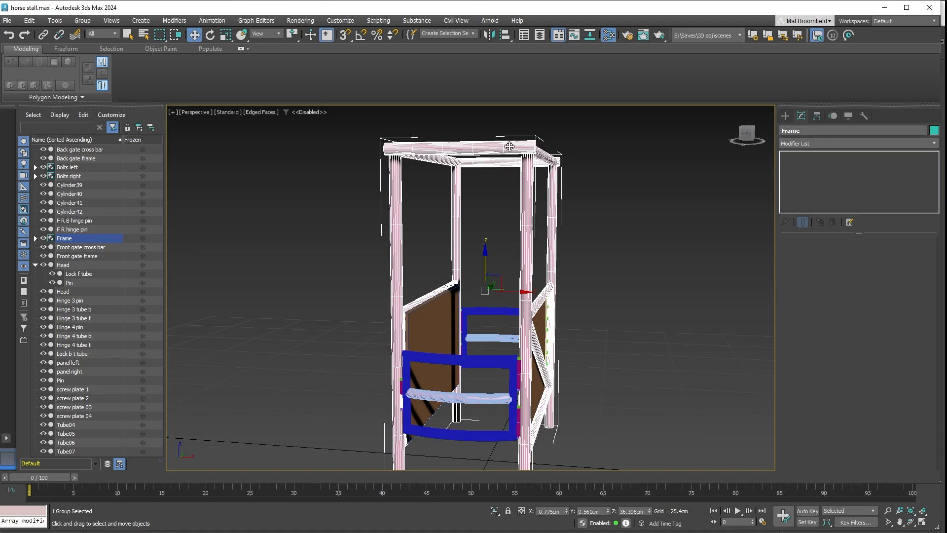
{"action": "left_click", "coordinate": [7, 21]}
{"action": "mouse_move", "coordinate": [46, 177]}
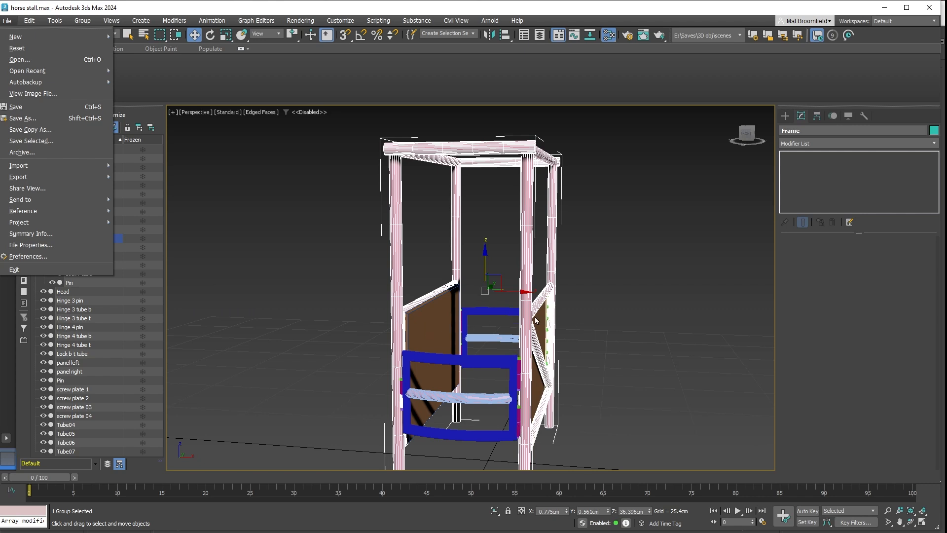
Dismiss the file commands and select the stall's right side panel to check its name and mapping
{"action": "scroll", "coordinate": [500, 294], "scroll_direction": "down", "scroll_amount": 3}
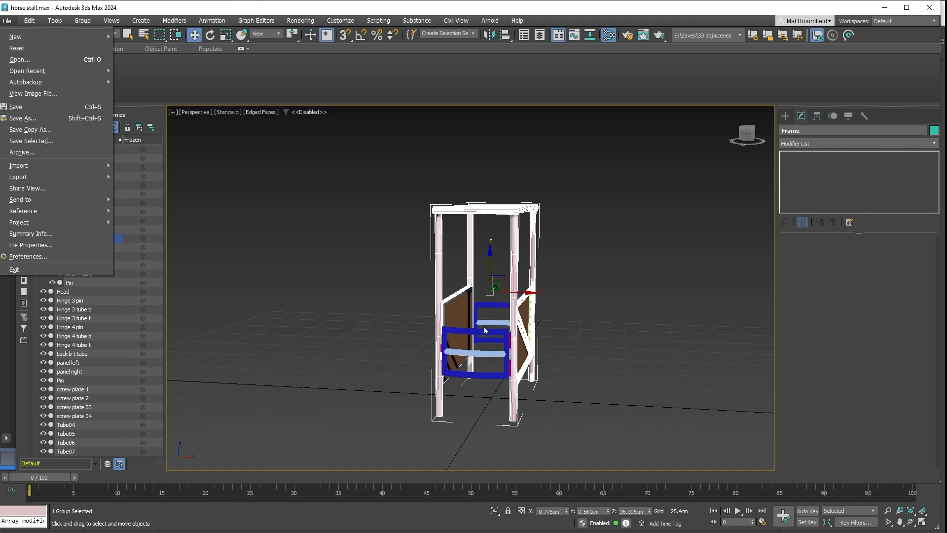
{"action": "scroll", "coordinate": [482, 333], "scroll_direction": "up", "scroll_amount": 2}
{"action": "key", "text": "alt"}
{"action": "middle_click_drag", "start_coordinate": [651, 271], "coordinate": [631, 271], "text": "alt"}
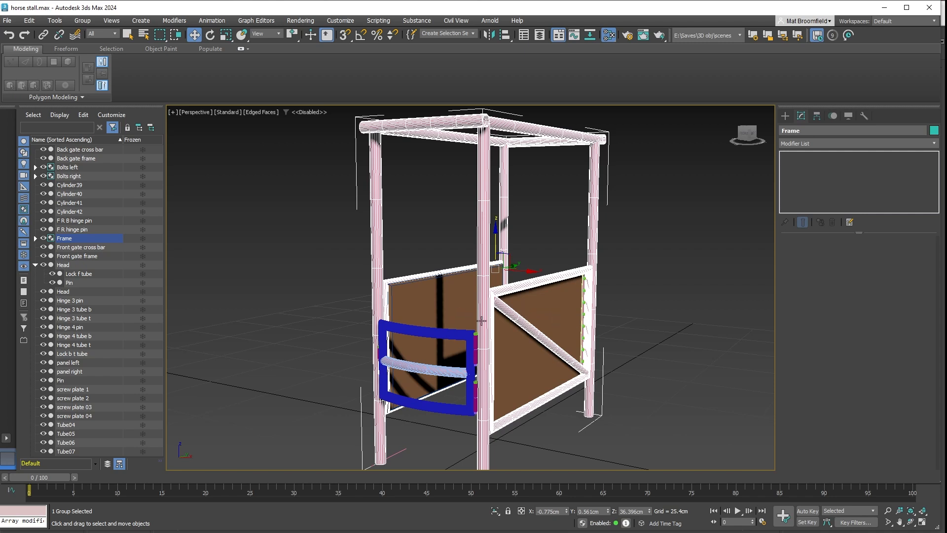
{"action": "middle_click_drag", "start_coordinate": [476, 328], "coordinate": [490, 328], "text": "alt"}
{"action": "left_click", "coordinate": [428, 306]}
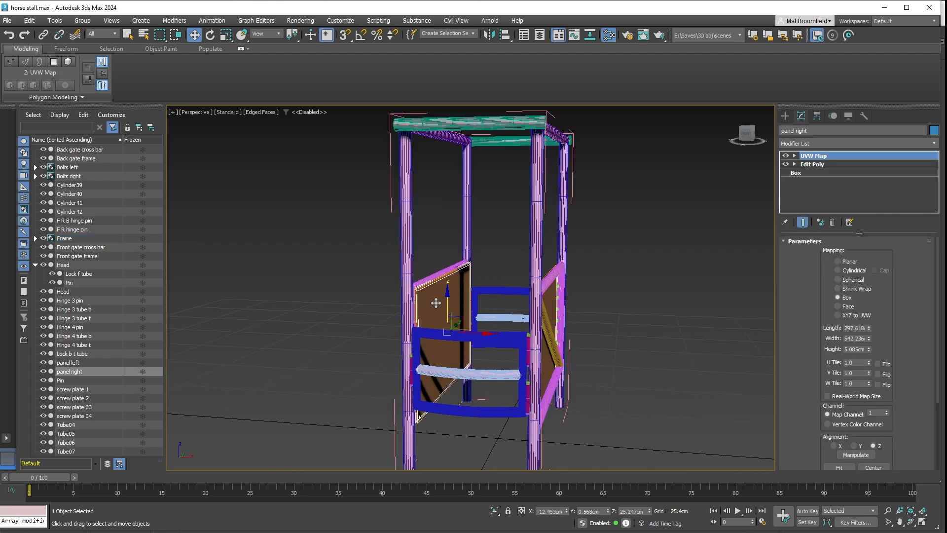
Select the stall's left side panel, hide it and make it visible again
{"action": "middle_click_drag", "start_coordinate": [620, 290], "coordinate": [565, 275], "text": "alt"}
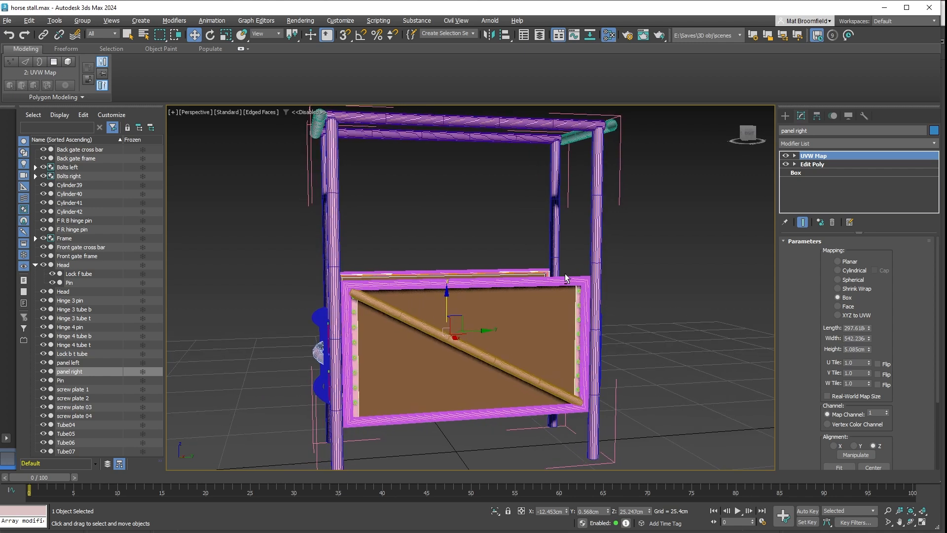
{"action": "left_click", "coordinate": [534, 310]}
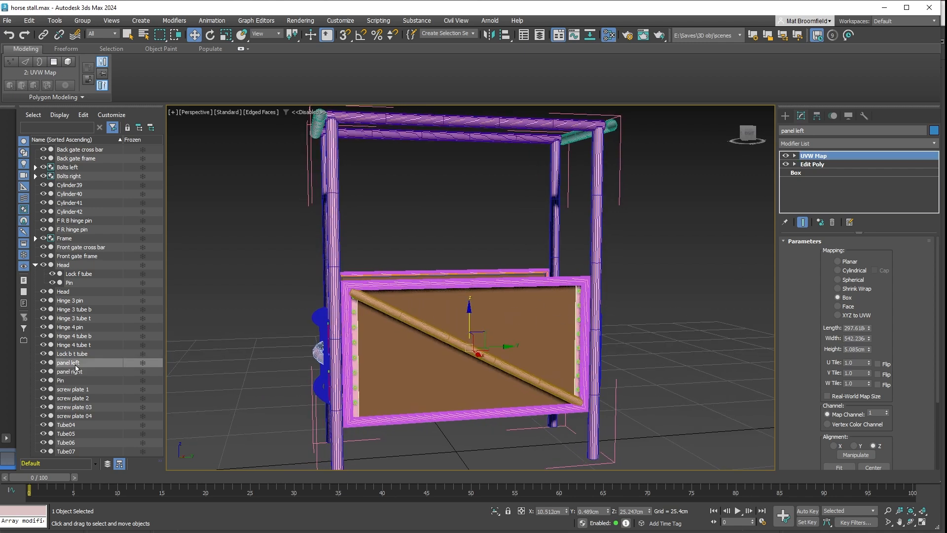
{"action": "left_click", "coordinate": [43, 363]}
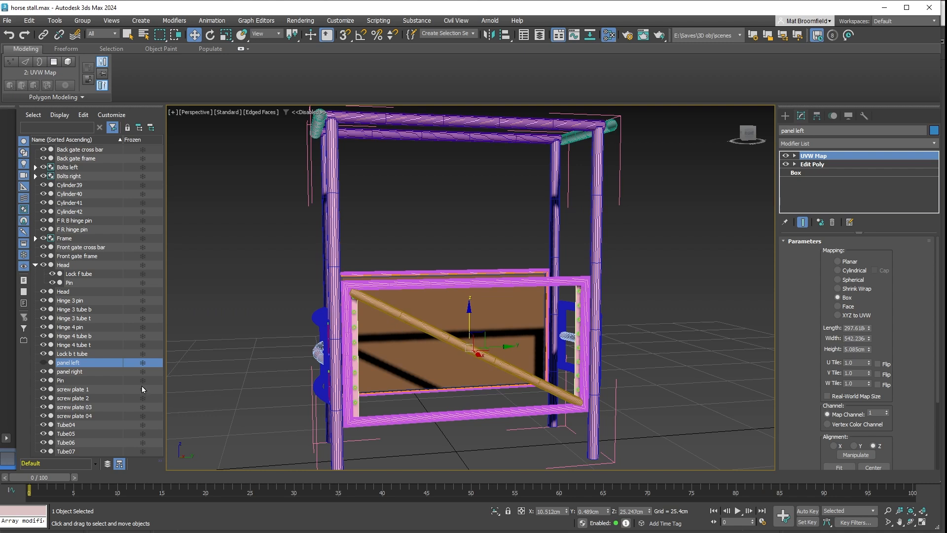
{"action": "left_click", "coordinate": [42, 361]}
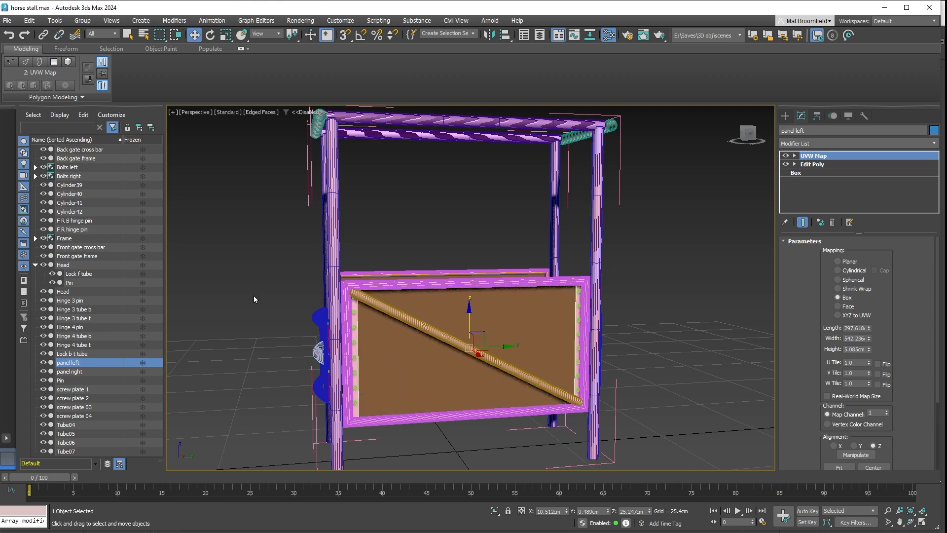
Review the Iron, galvanised iron and Wood materials in the Slate Material Editor, and move the editor clear of the viewport
{"action": "middle_click_drag", "start_coordinate": [329, 291], "coordinate": [343, 287], "text": "alt"}
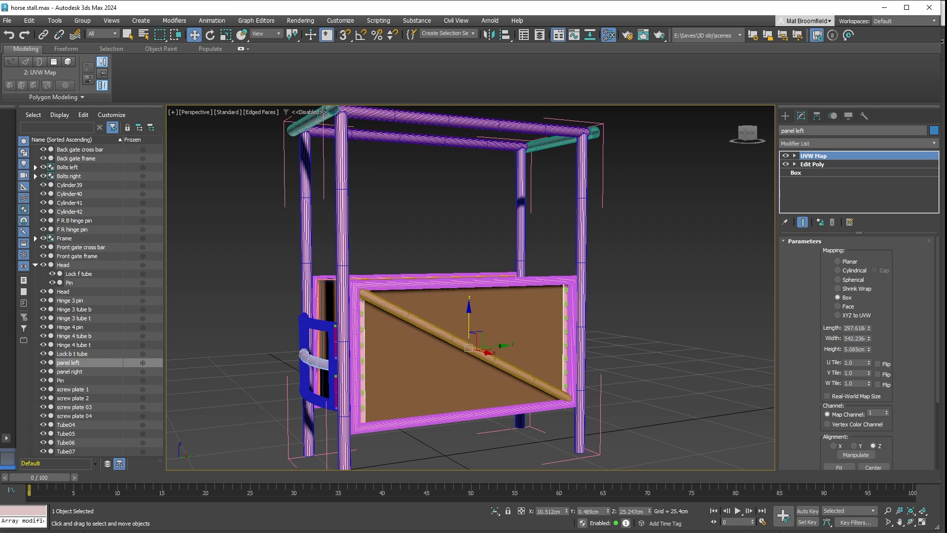
{"action": "key", "text": "m"}
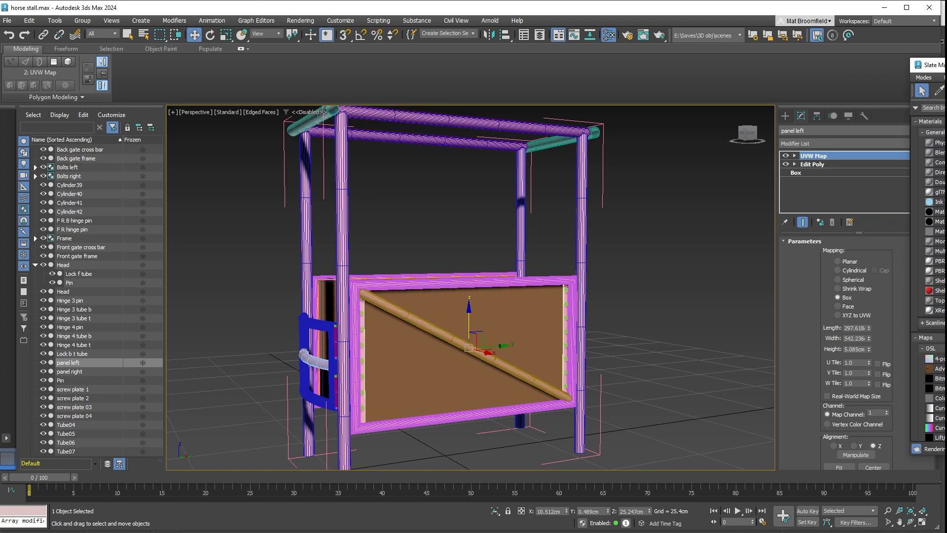
{"action": "left_click_drag", "start_coordinate": [927, 64], "coordinate": [551, 83]}
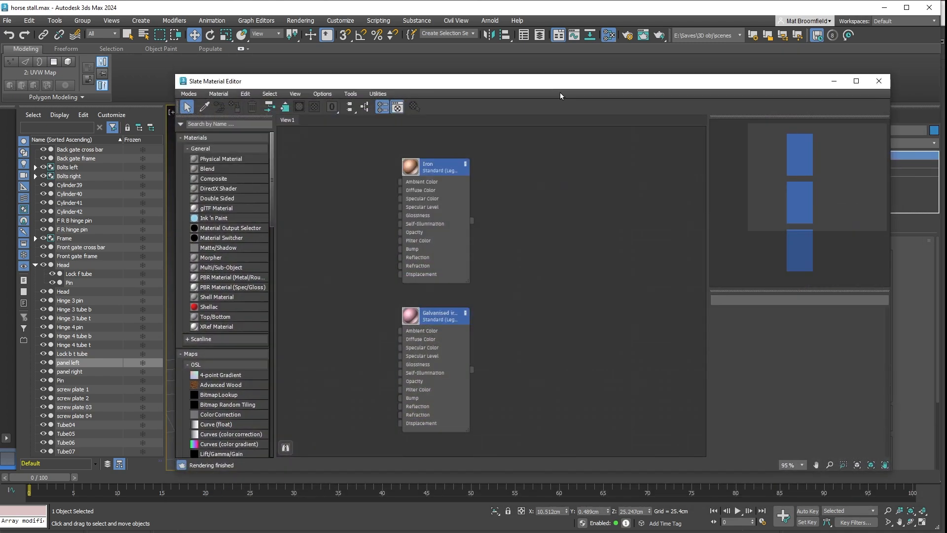
{"action": "scroll", "coordinate": [565, 255], "scroll_direction": "down", "scroll_amount": 3}
{"action": "middle_click_drag", "start_coordinate": [536, 298], "coordinate": [478, 258]}
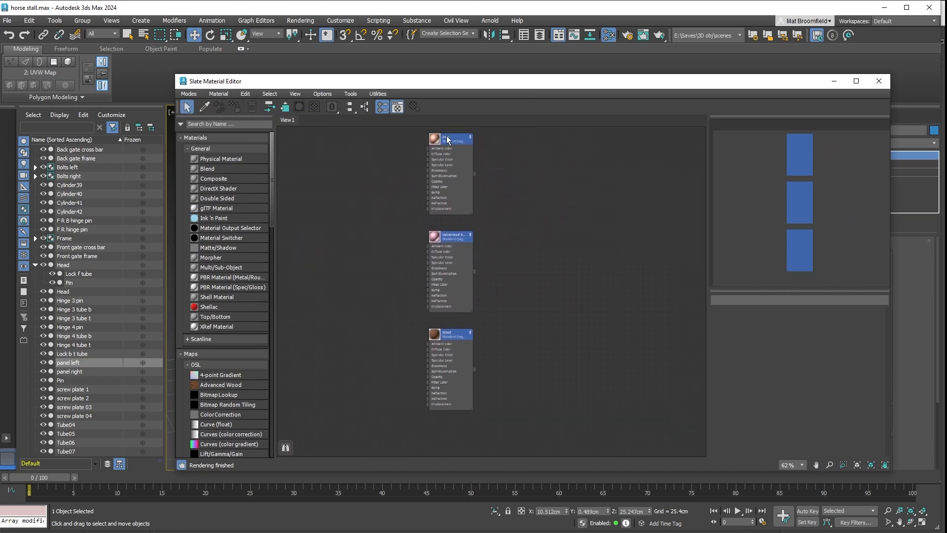
{"action": "scroll", "coordinate": [447, 140], "scroll_direction": "up", "scroll_amount": 2}
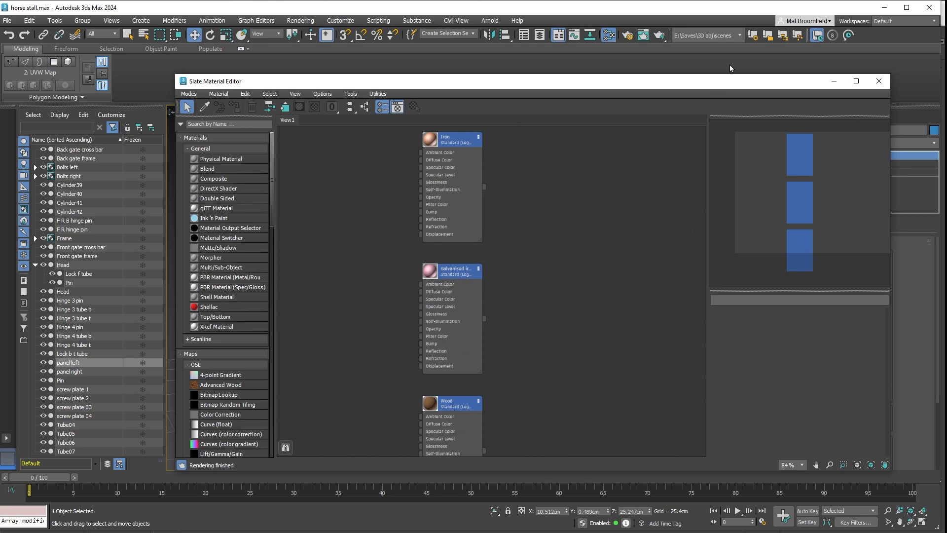
{"action": "left_click_drag", "start_coordinate": [644, 84], "coordinate": [946, 54]}
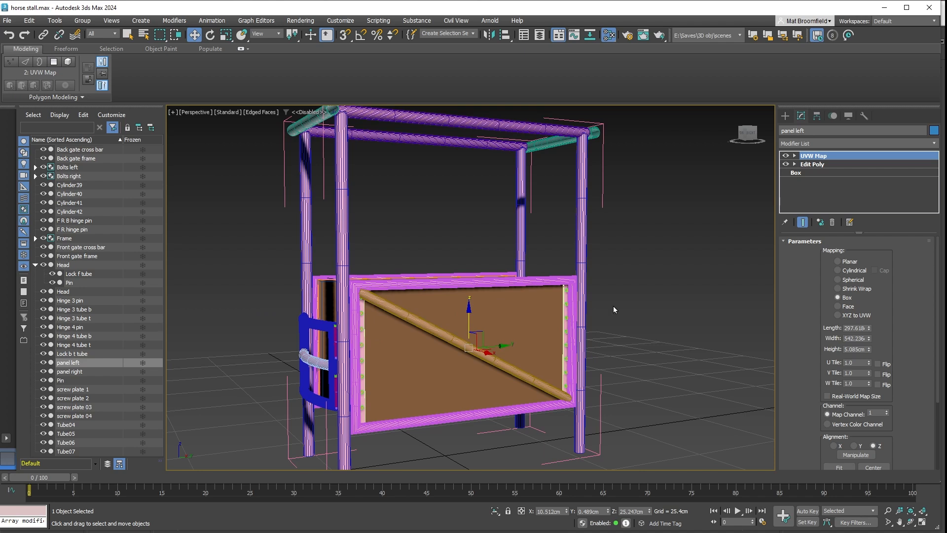
Select all objects of the horse stall in the viewport with one selection region
{"action": "scroll", "coordinate": [622, 236], "scroll_direction": "down", "scroll_amount": 3}
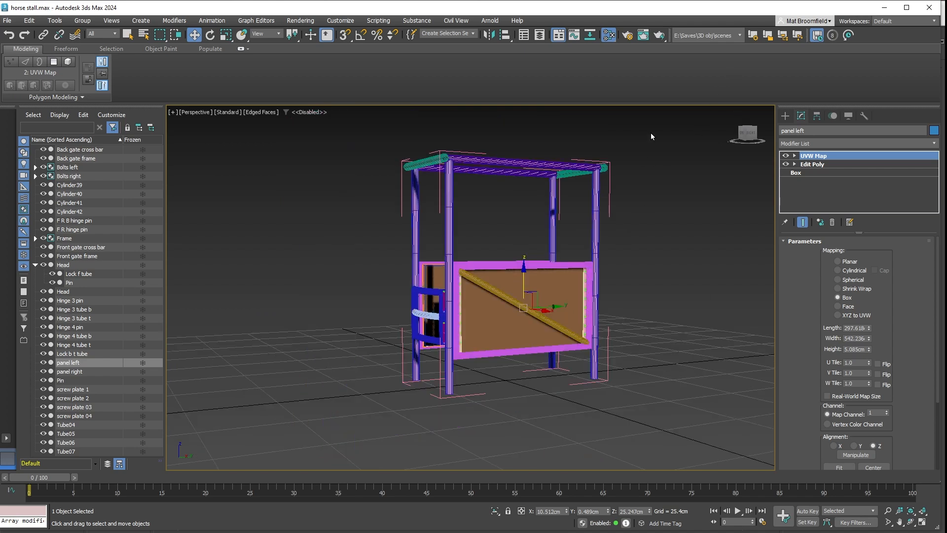
{"action": "left_click_drag", "start_coordinate": [669, 129], "coordinate": [654, 170]}
{"action": "left_click_drag", "start_coordinate": [444, 379], "coordinate": [326, 431]}
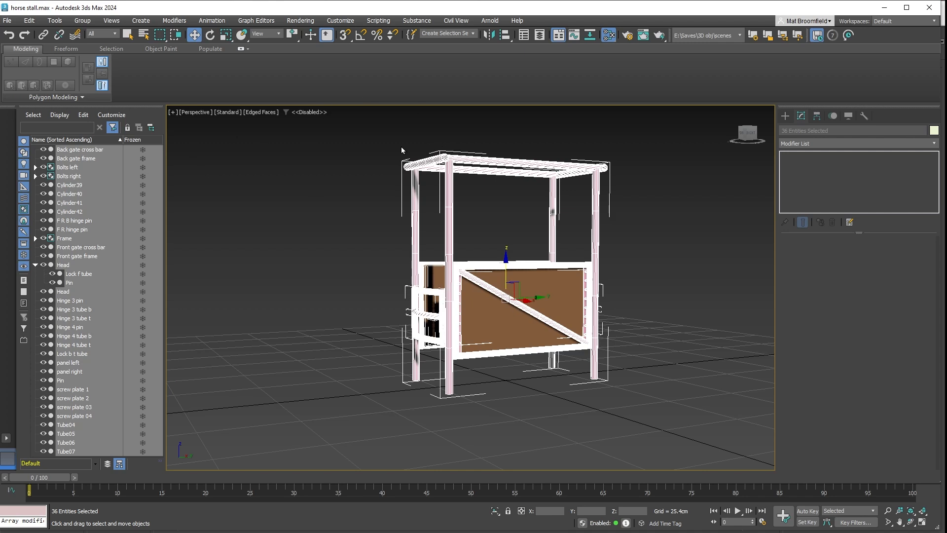
Start exporting the selected objects to the OBJ file horse stall in D:\temp, overwriting the existing file
{"action": "left_click", "coordinate": [7, 21]}
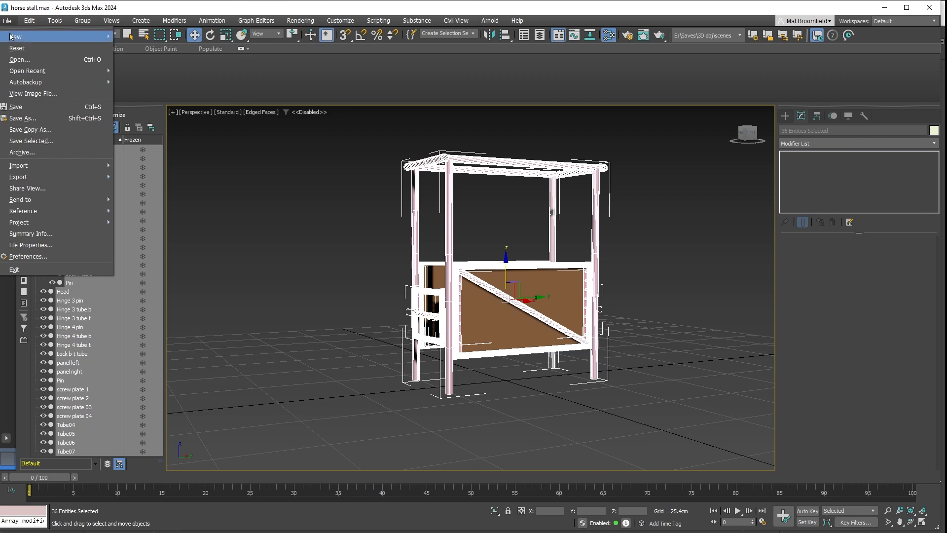
{"action": "mouse_move", "coordinate": [41, 180]}
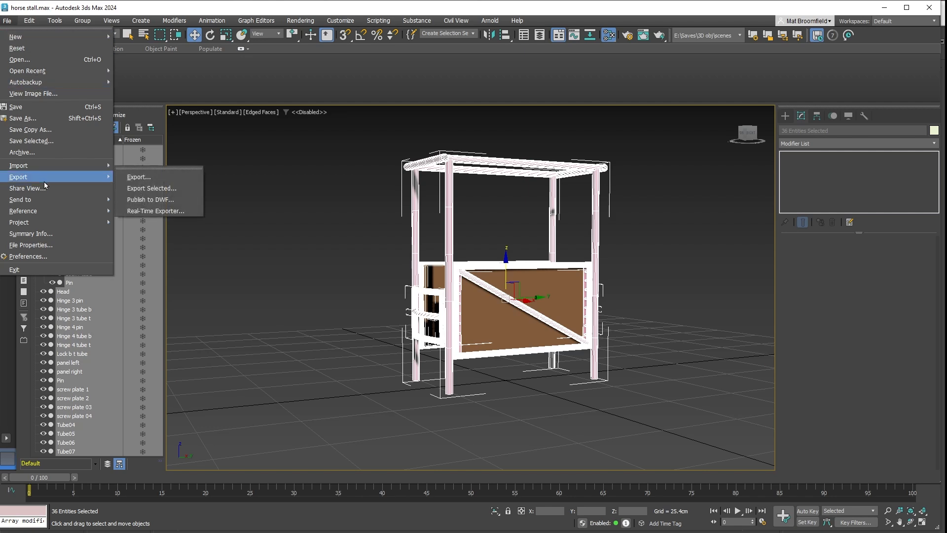
{"action": "left_click", "coordinate": [156, 190]}
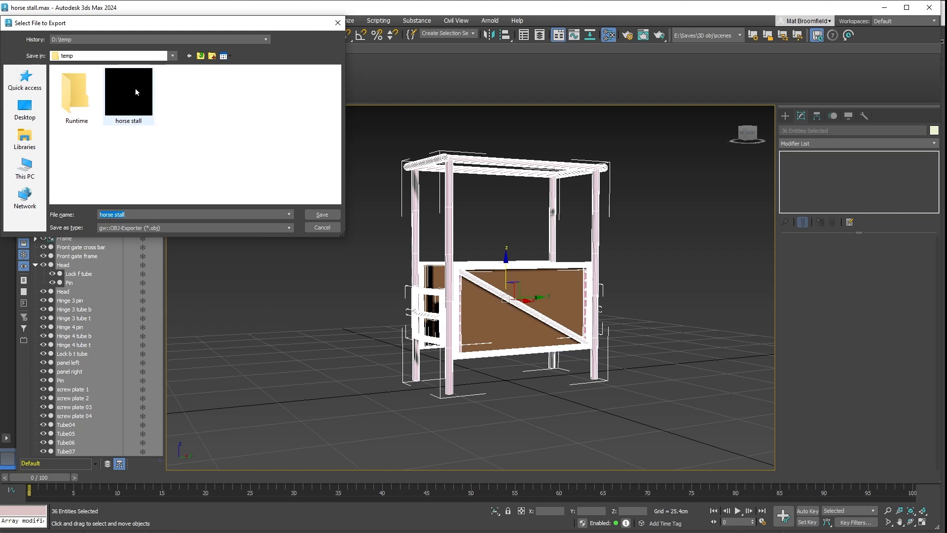
{"action": "left_click", "coordinate": [321, 215]}
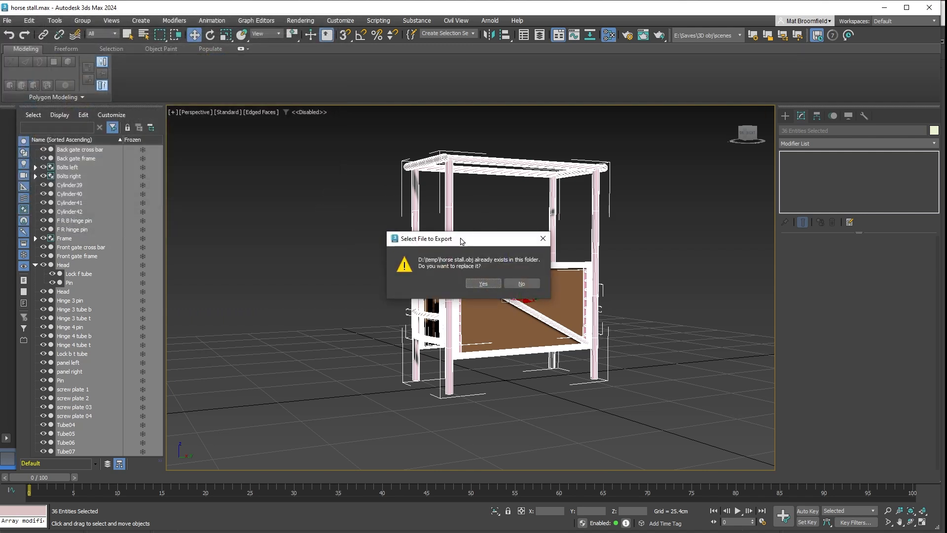
{"action": "left_click", "coordinate": [482, 285]}
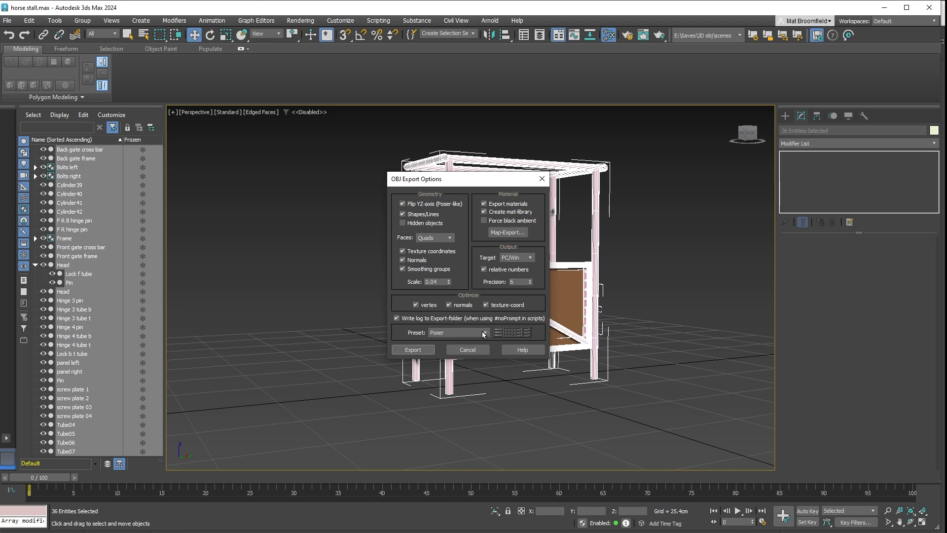
Run the OBJ export with the Poser preset and close the export statistics once it is done
{"action": "left_click", "coordinate": [455, 333]}
{"action": "left_click", "coordinate": [454, 333]}
{"action": "left_click", "coordinate": [420, 348]}
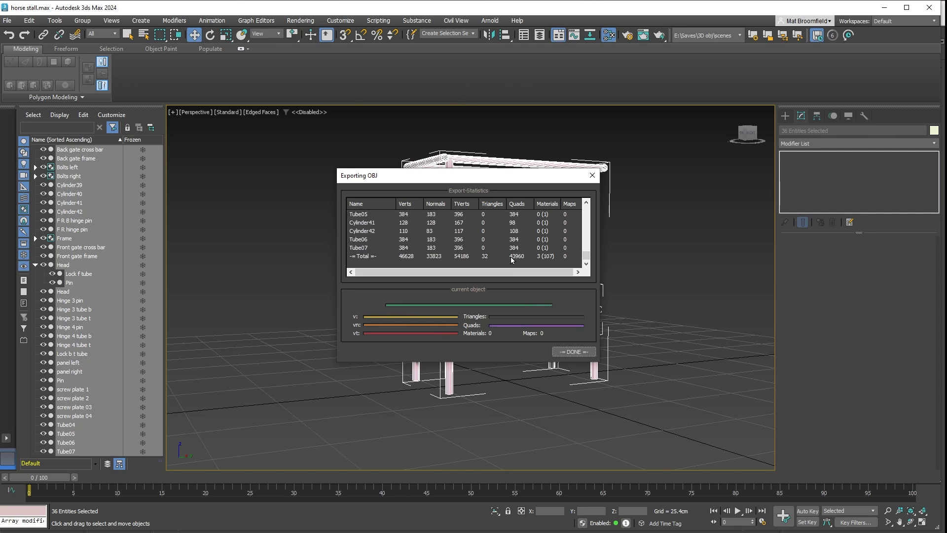
{"action": "left_click", "coordinate": [572, 352]}
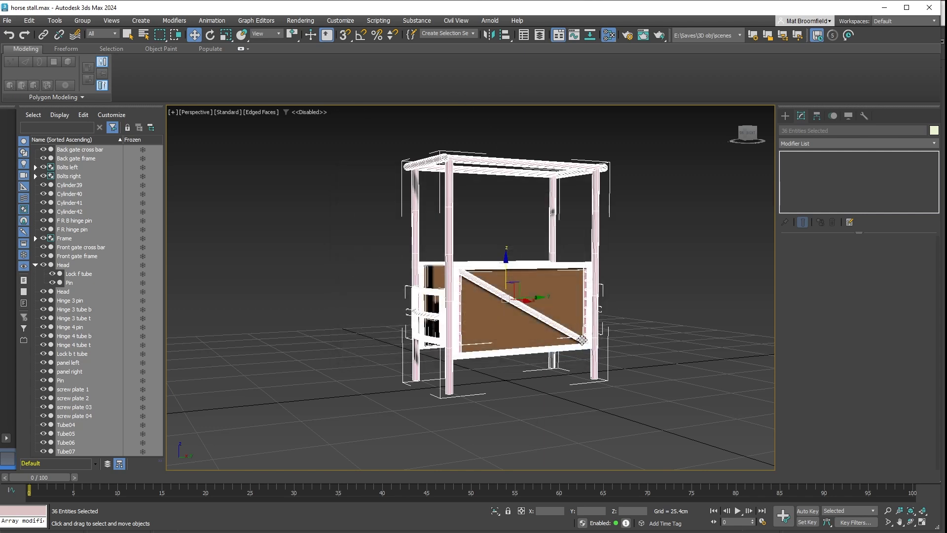
Switch to Poser and open the import options for a Wavefront OBJ file
{"action": "left_click", "coordinate": [885, 9]}
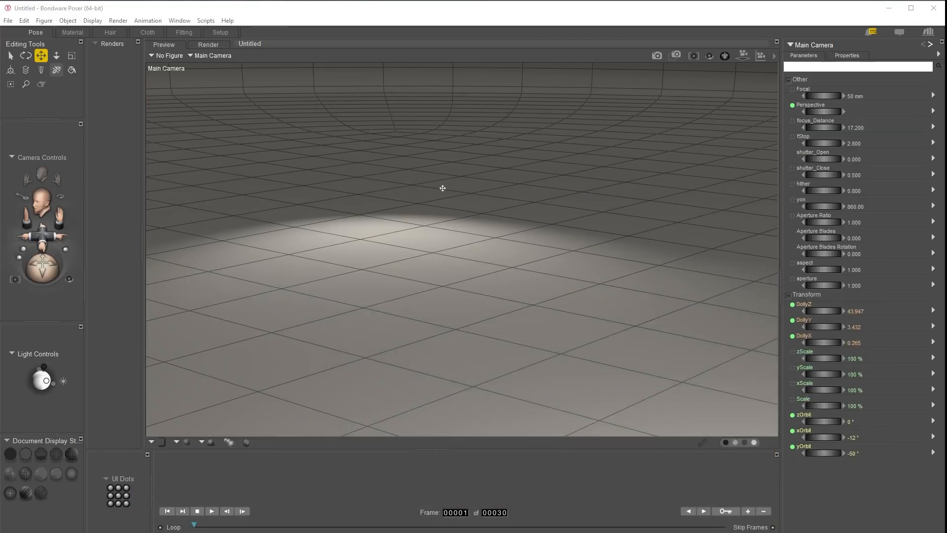
{"action": "left_click", "coordinate": [8, 20]}
{"action": "mouse_move", "coordinate": [39, 118]}
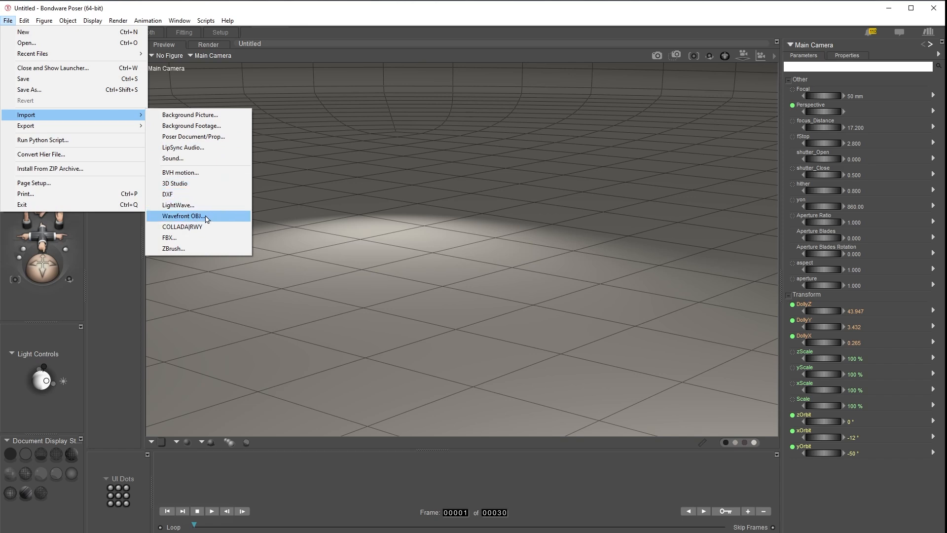
{"action": "left_click", "coordinate": [206, 218]}
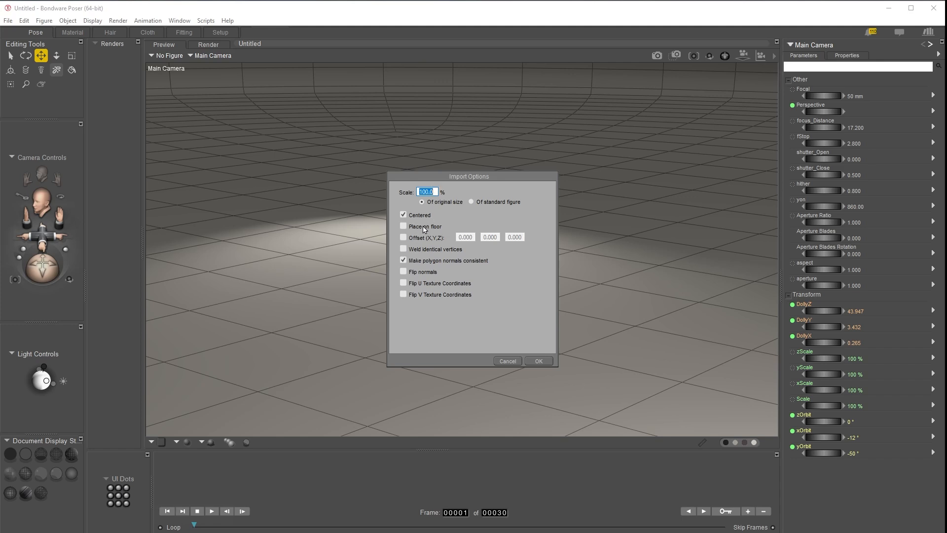
{"action": "left_click", "coordinate": [427, 226]}
{"action": "left_click", "coordinate": [416, 226]}
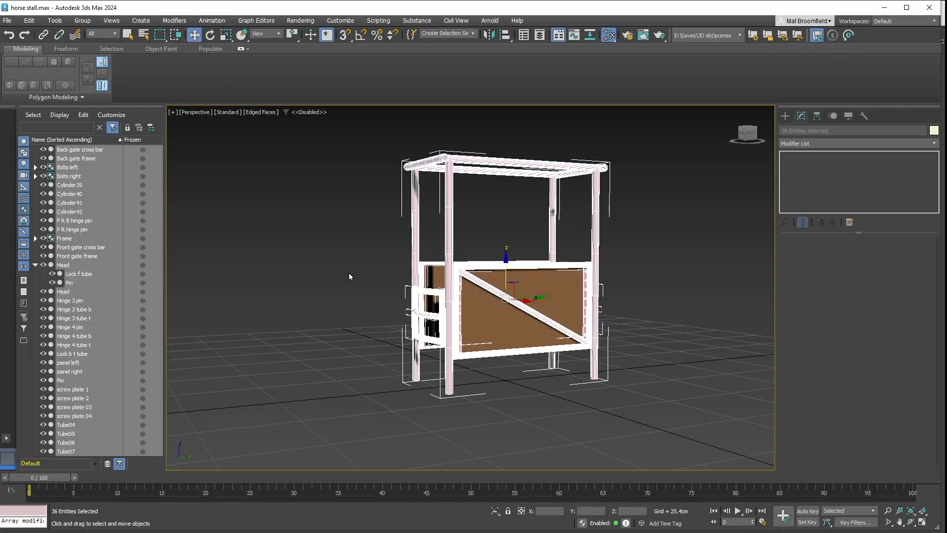
{"action": "left_click", "coordinate": [349, 277]}
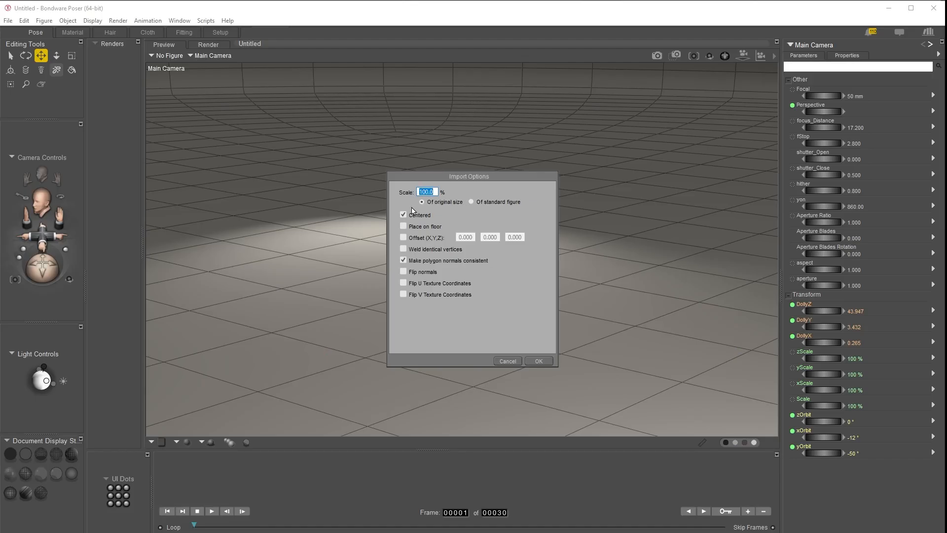
Import the horse stall OBJ from the temp folder on D: with the model placed on the floor
{"action": "left_click", "coordinate": [402, 226]}
{"action": "left_click", "coordinate": [537, 360]}
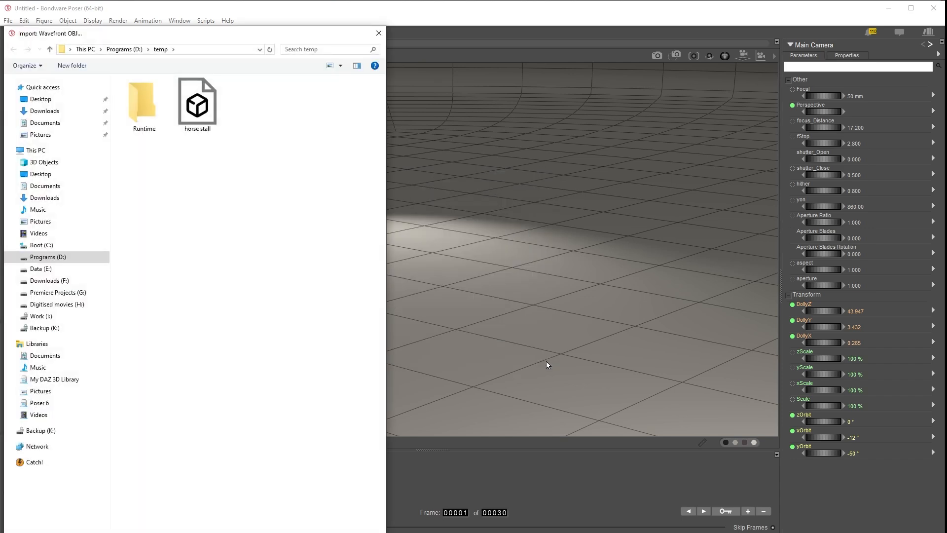
{"action": "left_click", "coordinate": [197, 106]}
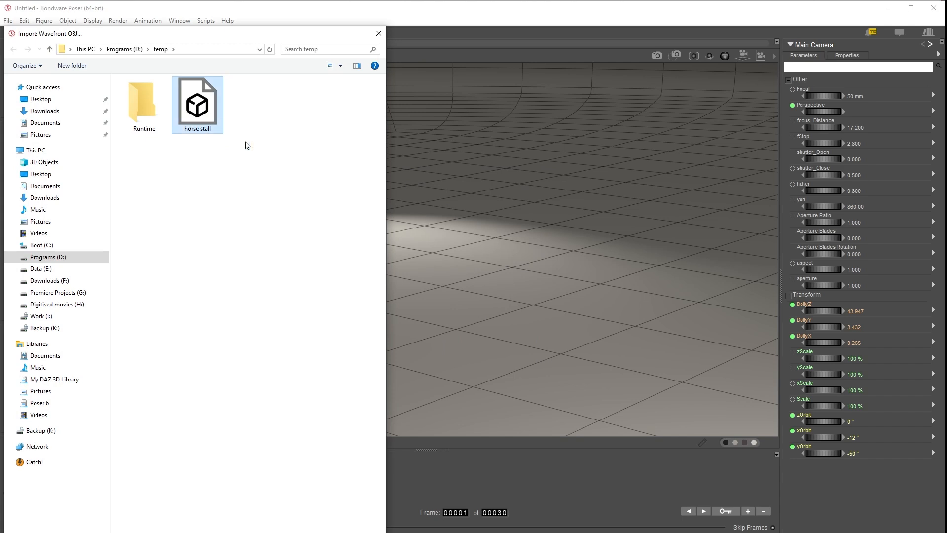
{"action": "double_click", "coordinate": [198, 106]}
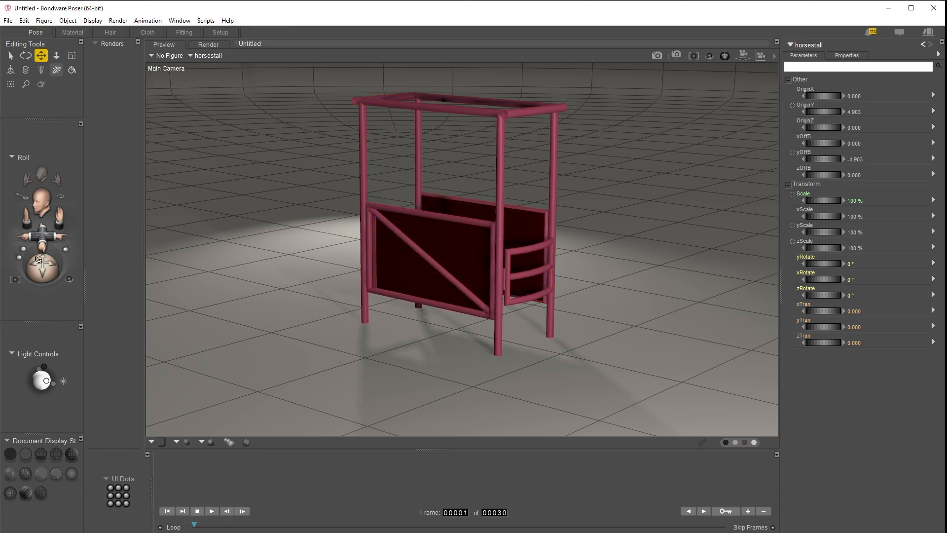
Check the stall's size around the horse from several angles and delete the horse figure
{"action": "mouse_move", "coordinate": [38, 269]}
{"action": "left_mouse_down"}
{"action": "mouse_move", "coordinate": [69, 269]}
{"action": "mouse_move", "coordinate": [30, 265]}
{"action": "mouse_move", "coordinate": [43, 271]}
{"action": "left_mouse_up"}
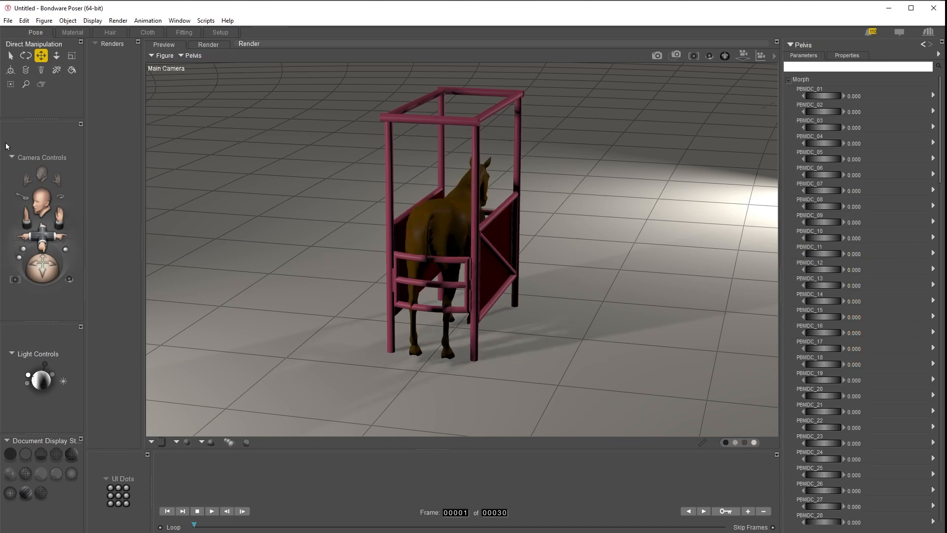
{"action": "left_click_drag", "start_coordinate": [48, 265], "coordinate": [118, 267]}
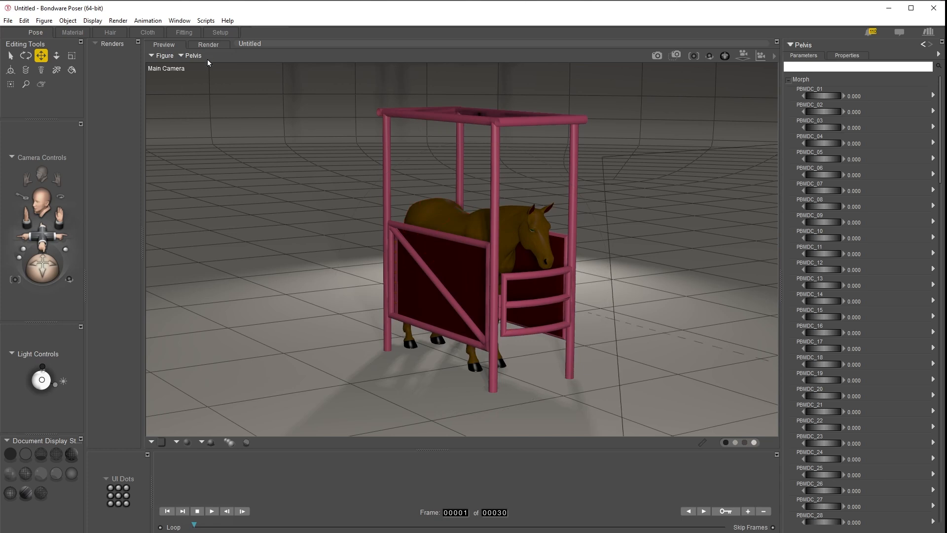
{"action": "key", "text": "Delete"}
{"action": "key", "text": "Return"}
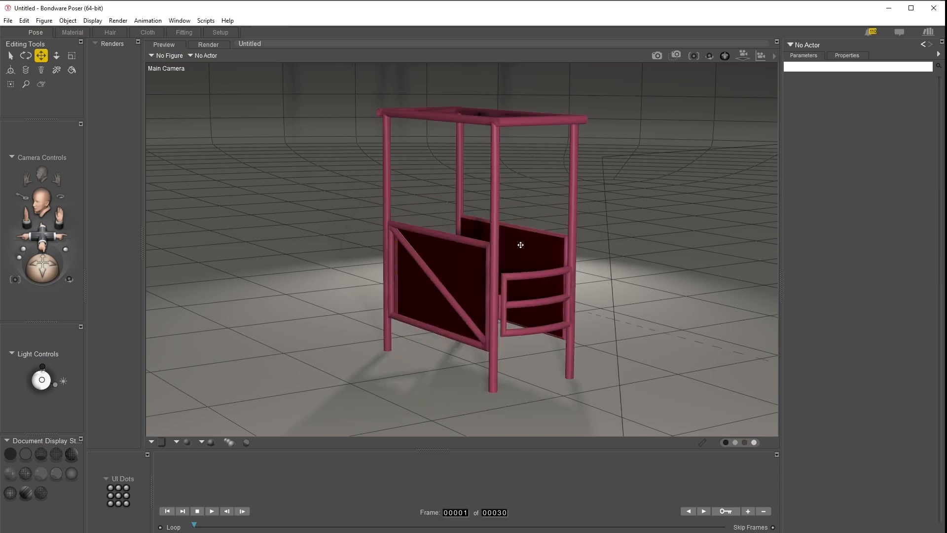
Select the imported horse stall prop in the preview
{"action": "mouse_move", "coordinate": [42, 264]}
{"action": "left_mouse_down"}
{"action": "mouse_move", "coordinate": [19, 265]}
{"action": "mouse_move", "coordinate": [27, 269]}
{"action": "left_mouse_up"}
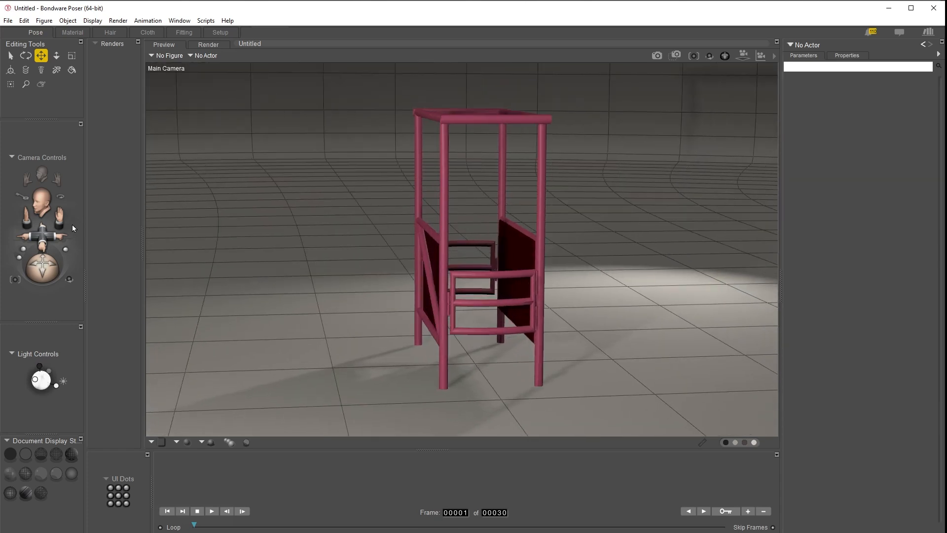
{"action": "left_click_drag", "start_coordinate": [59, 215], "coordinate": [33, 192]}
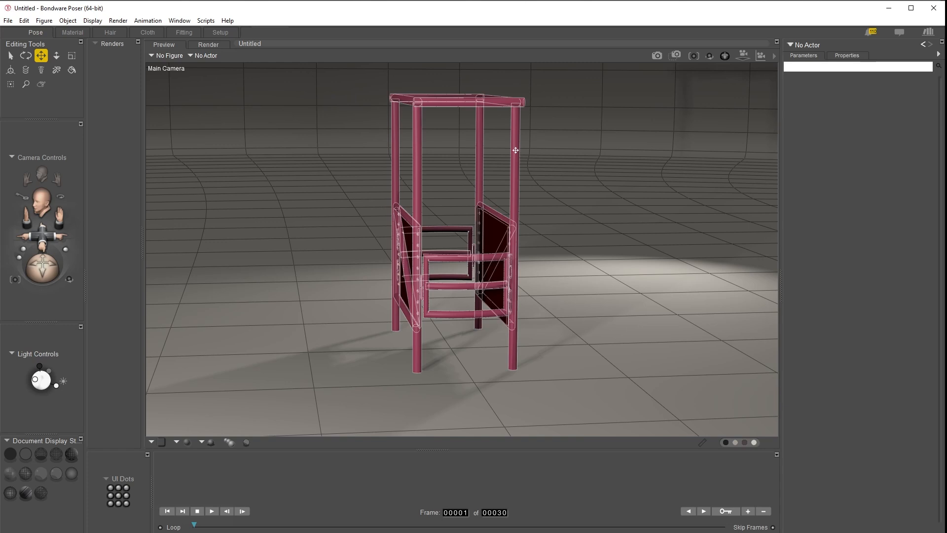
{"action": "left_click", "coordinate": [512, 151]}
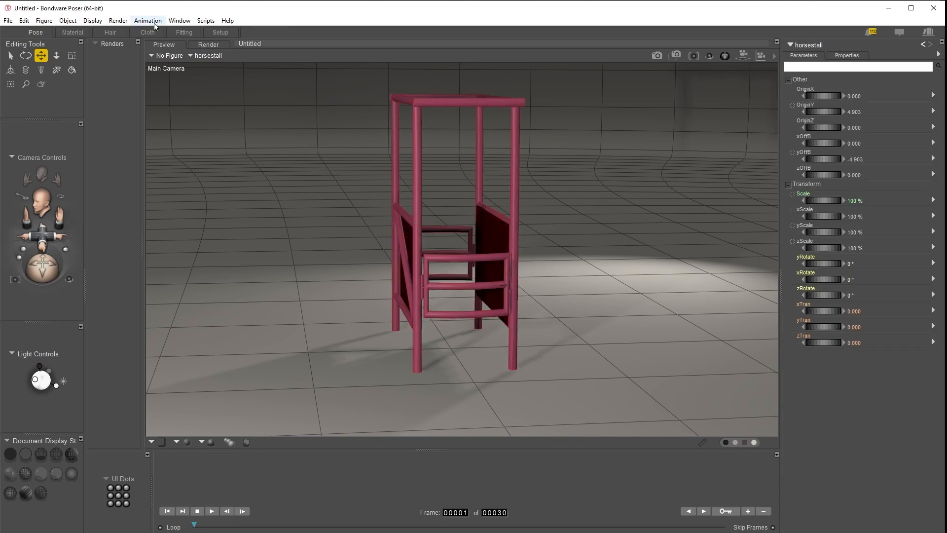
Review the horse stall's material zones in the Material room, keep Iron chosen and return to the Pose room
{"action": "left_click", "coordinate": [73, 32]}
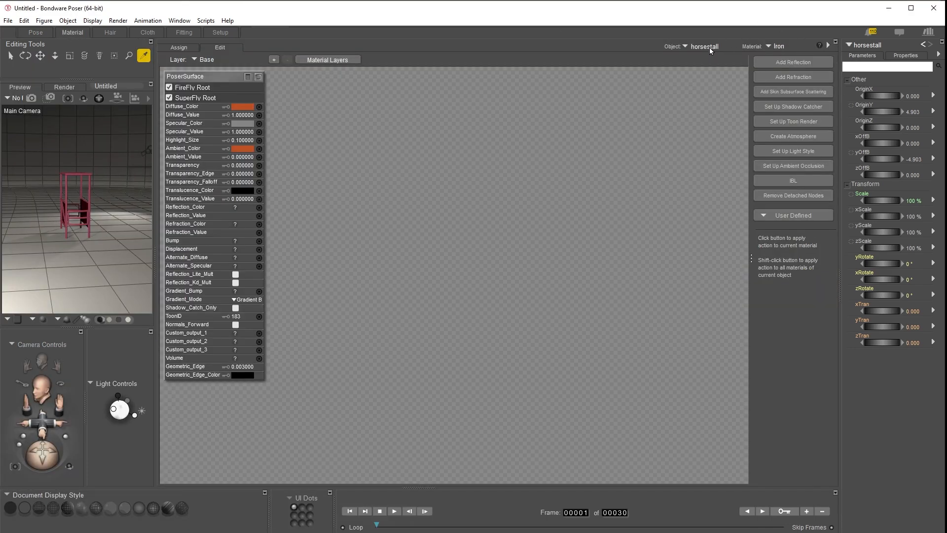
{"action": "left_click", "coordinate": [782, 48]}
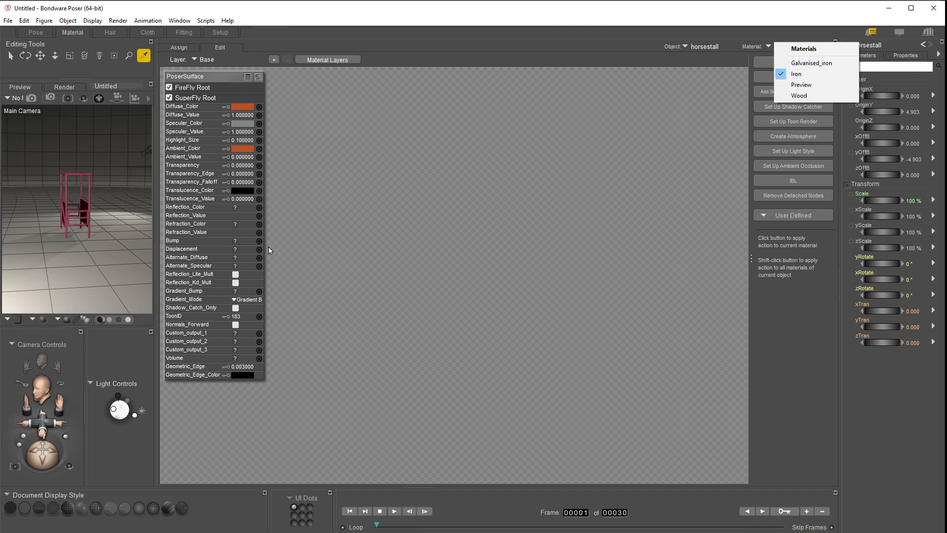
{"action": "left_click", "coordinate": [796, 74]}
{"action": "left_click", "coordinate": [38, 34]}
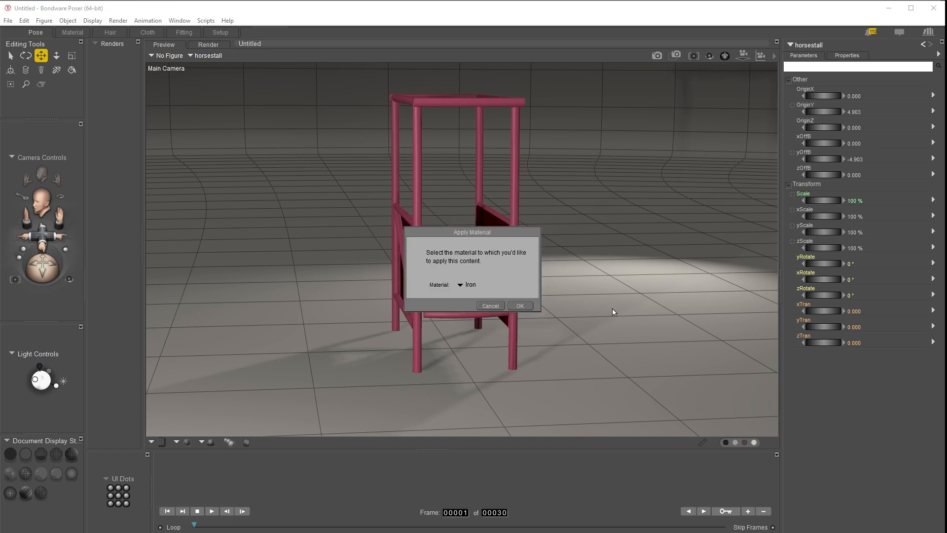
Apply the library material to the horse stall's Iron material zone
{"action": "left_click", "coordinate": [474, 286]}
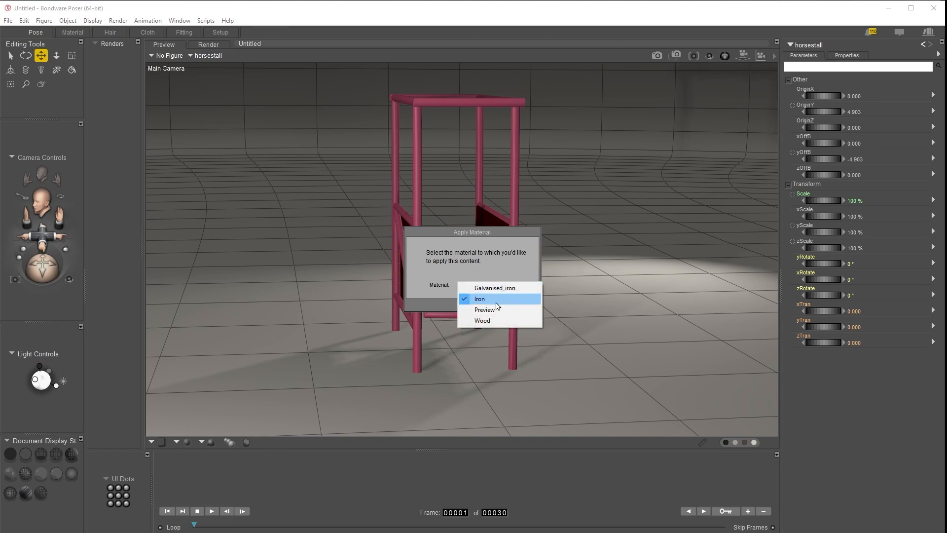
{"action": "left_click", "coordinate": [531, 322]}
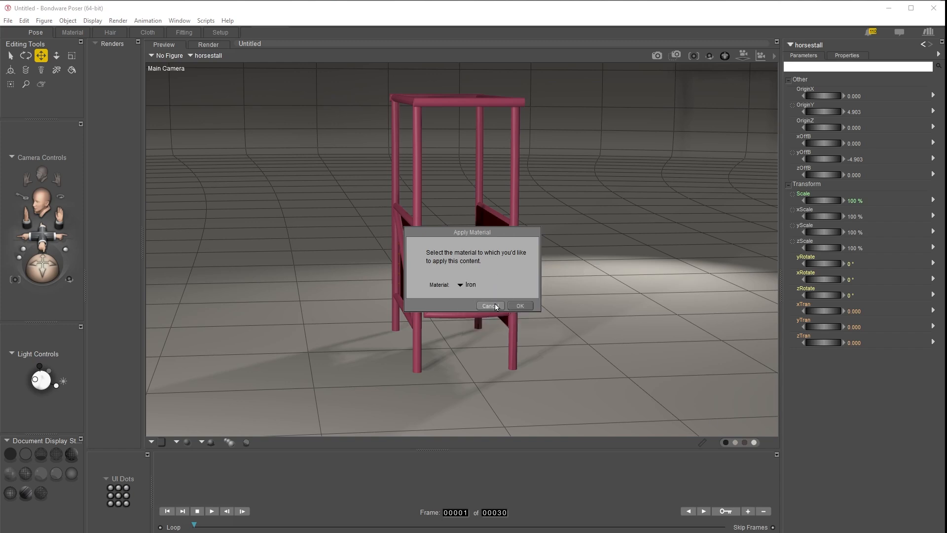
{"action": "left_click", "coordinate": [524, 306]}
{"action": "left_click", "coordinate": [518, 306]}
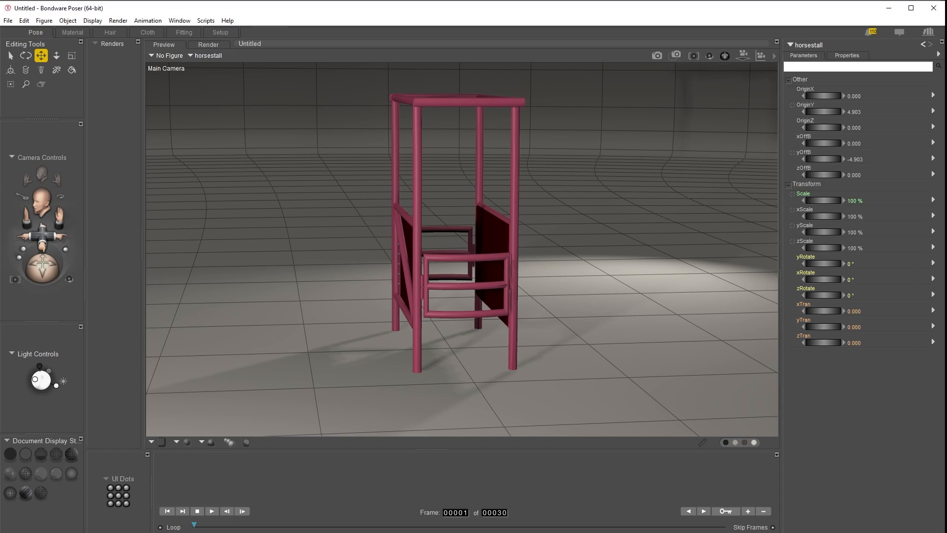
Apply the library material to the horse stall's Galvanised_iron material zone
{"action": "left_click", "coordinate": [469, 285]}
{"action": "left_click", "coordinate": [496, 289]}
{"action": "left_click", "coordinate": [524, 306]}
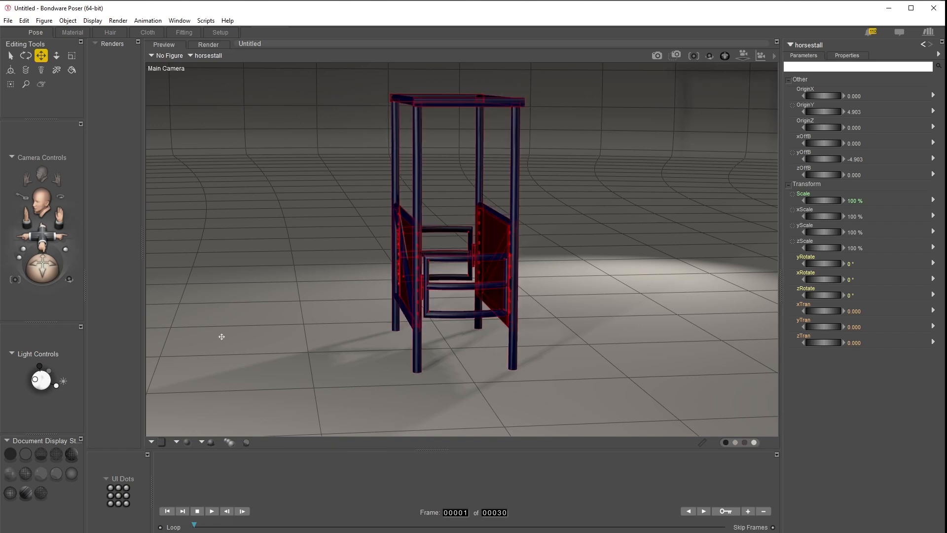
Inspect the Iron shader and the stall's material list in the Material room, and return to the Pose room
{"action": "mouse_move", "coordinate": [39, 265]}
{"action": "left_mouse_down"}
{"action": "mouse_move", "coordinate": [53, 266]}
{"action": "mouse_move", "coordinate": [46, 263]}
{"action": "left_mouse_up"}
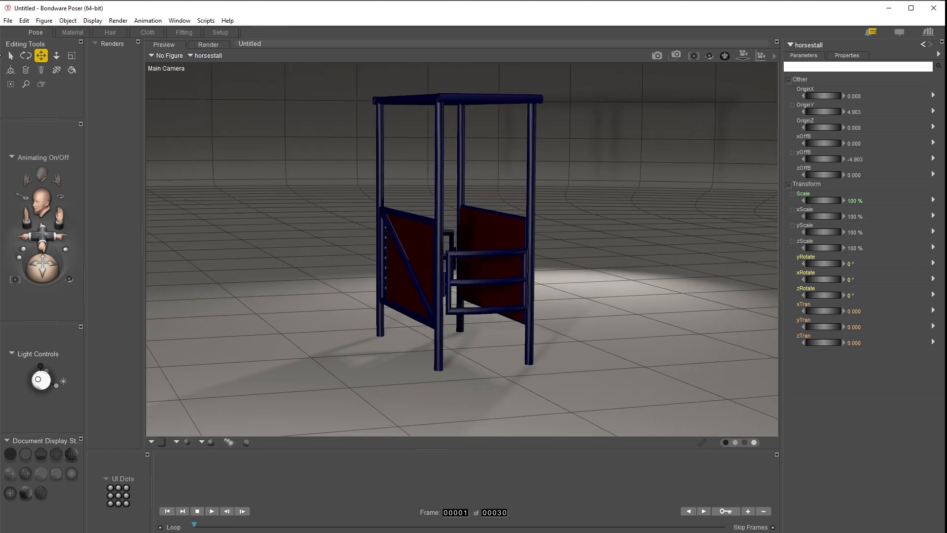
{"action": "left_click", "coordinate": [71, 32]}
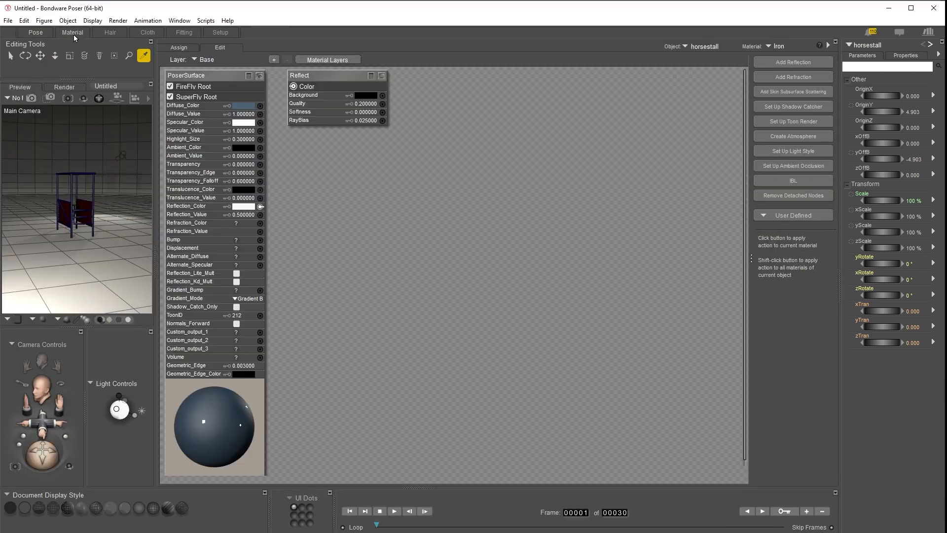
{"action": "left_click", "coordinate": [775, 48]}
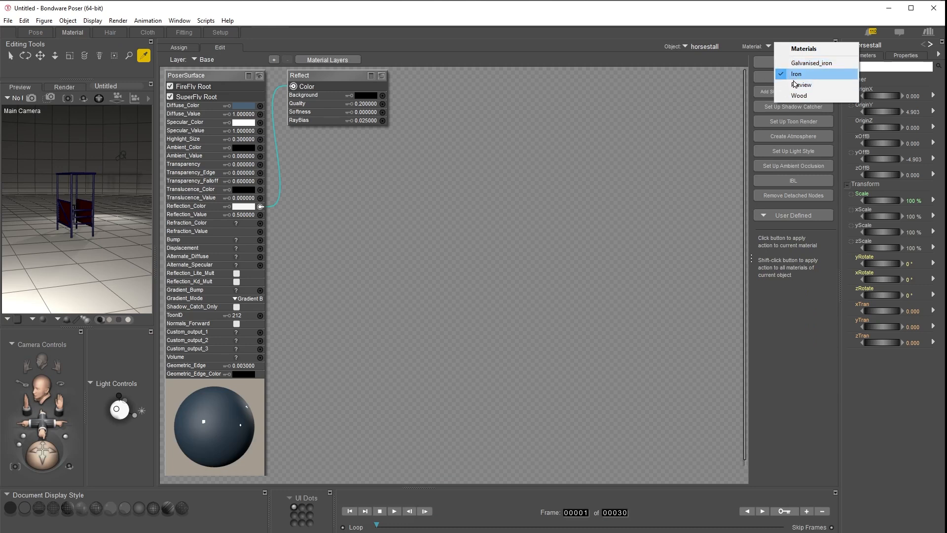
{"action": "left_click", "coordinate": [36, 32]}
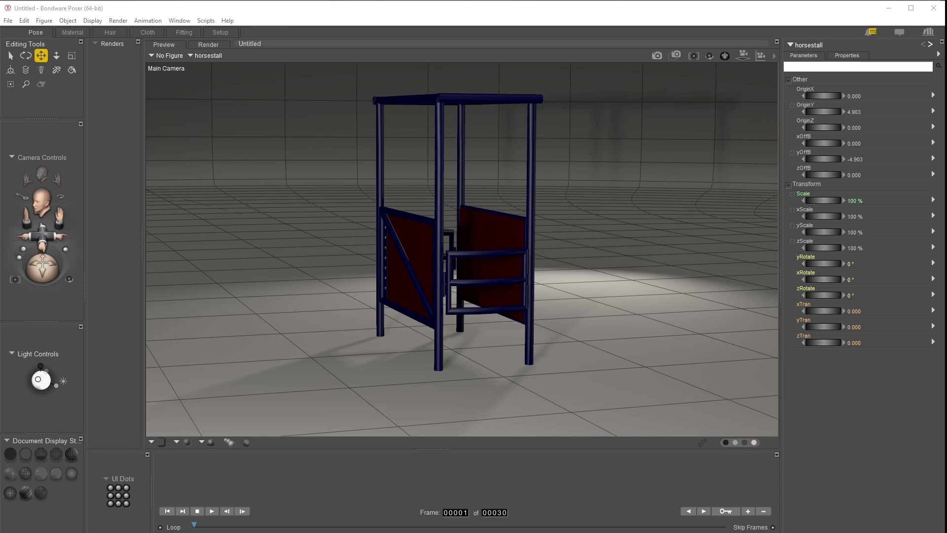
Apply the library material to the horse stall's Wood material zone
{"action": "left_click", "coordinate": [466, 286]}
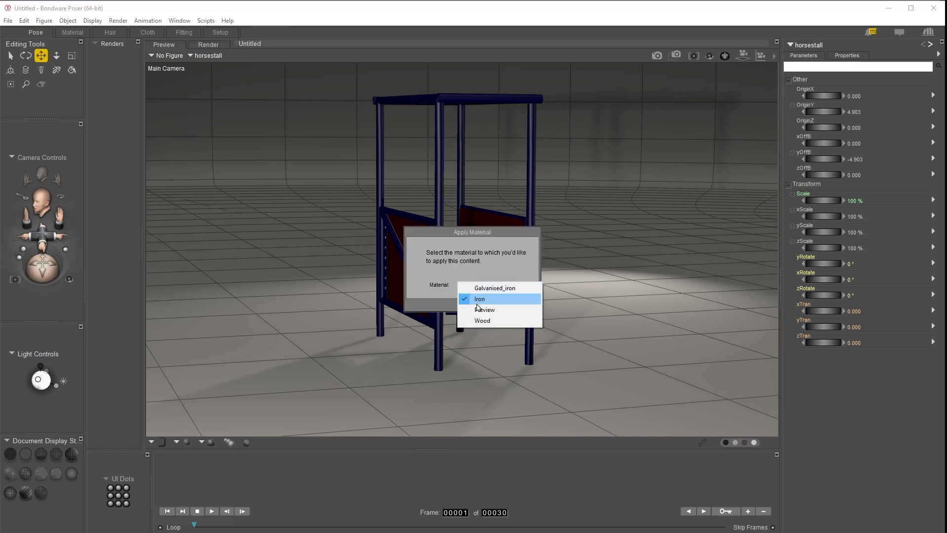
{"action": "left_click", "coordinate": [481, 321]}
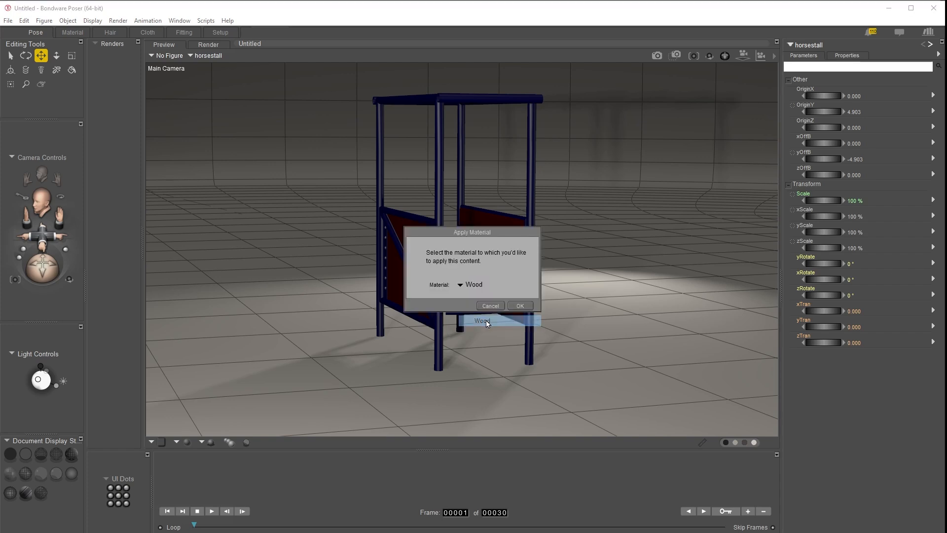
{"action": "left_click", "coordinate": [520, 306]}
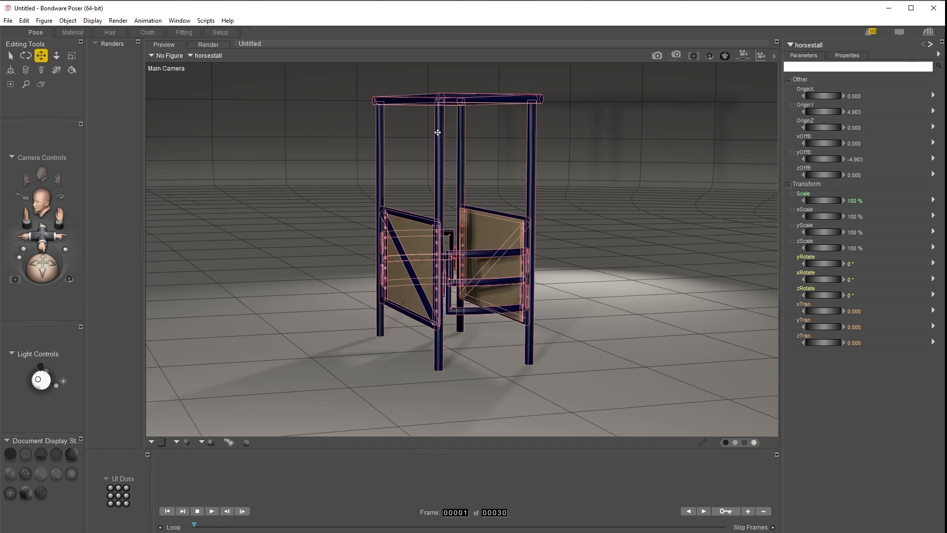
Check the scene's prop list and spawn separate props from the horse stall's polygon groups with the Group Editor
{"action": "left_click", "coordinate": [207, 57]}
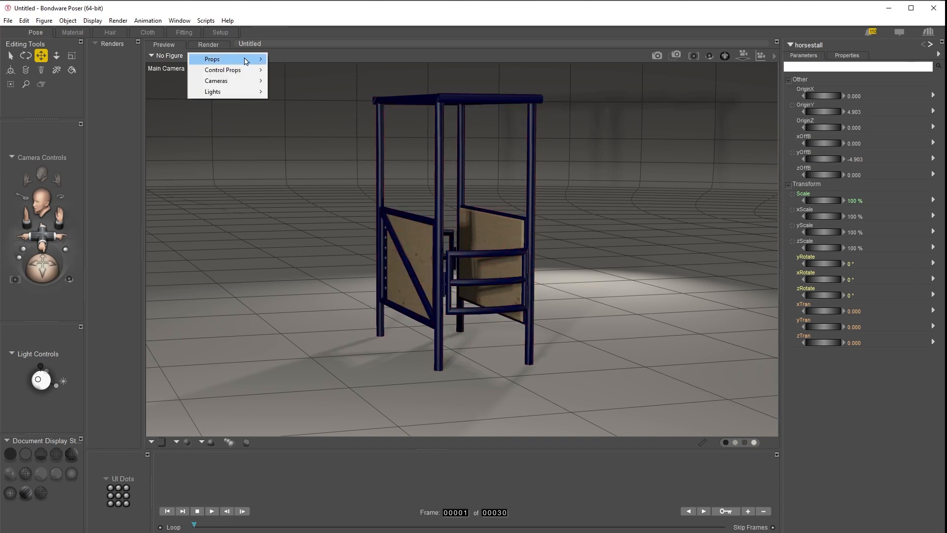
{"action": "mouse_move", "coordinate": [244, 59]}
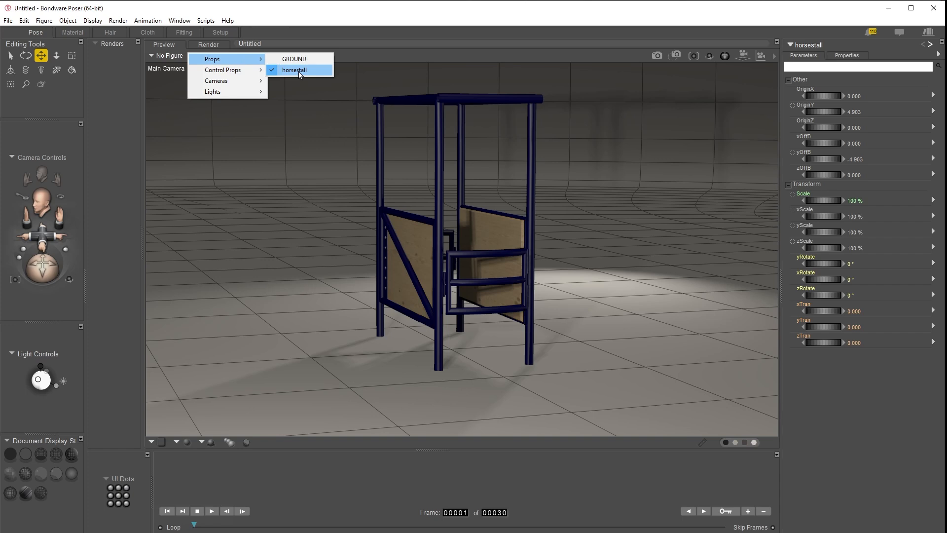
{"action": "left_click", "coordinate": [141, 133]}
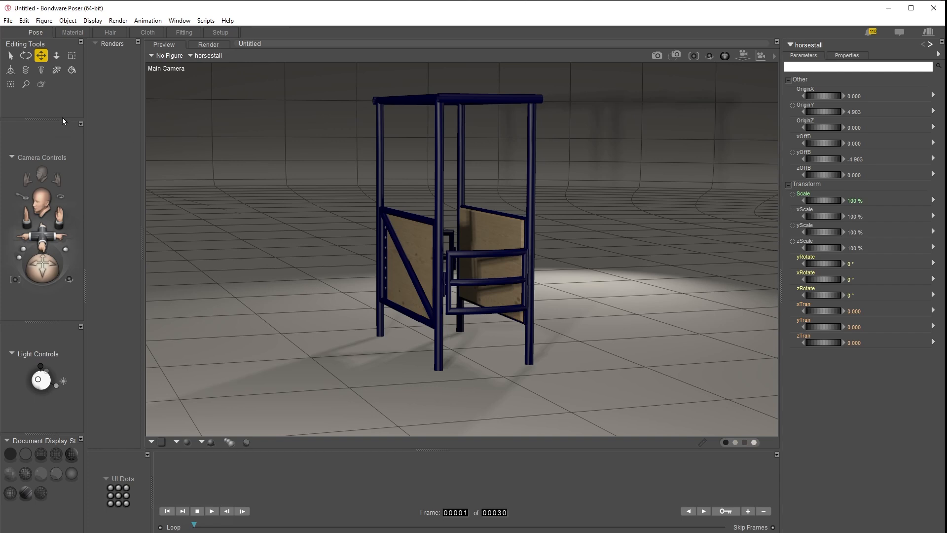
{"action": "left_click", "coordinate": [10, 85]}
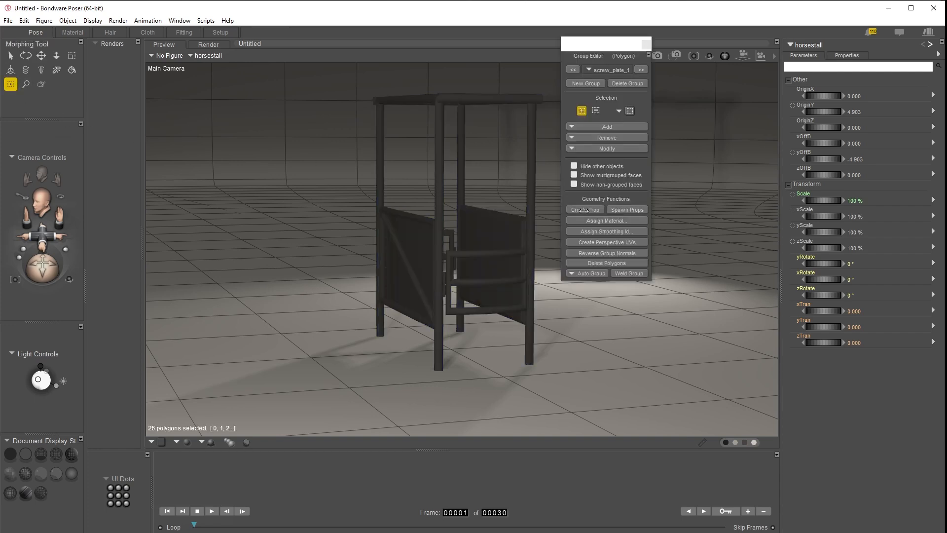
{"action": "left_click", "coordinate": [627, 210]}
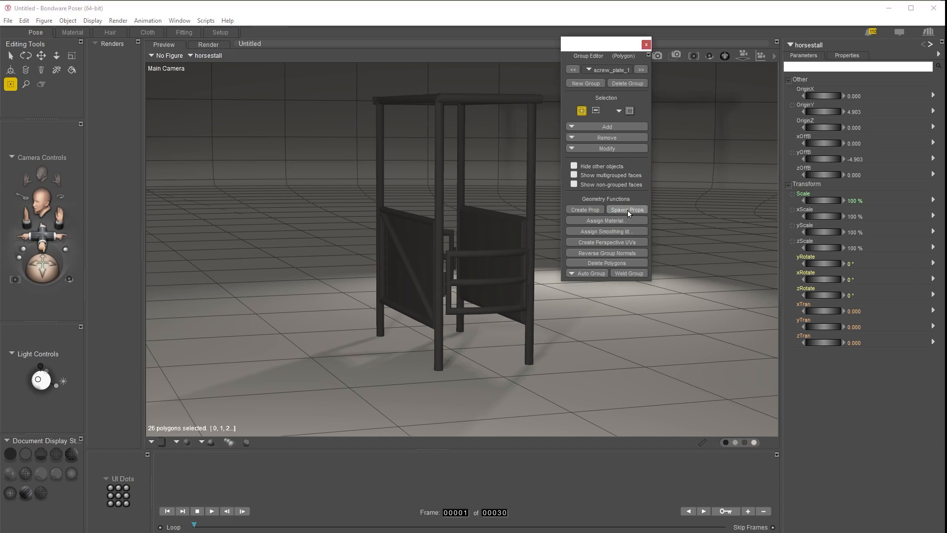
{"action": "left_click", "coordinate": [646, 46]}
{"action": "left_click", "coordinate": [211, 56]}
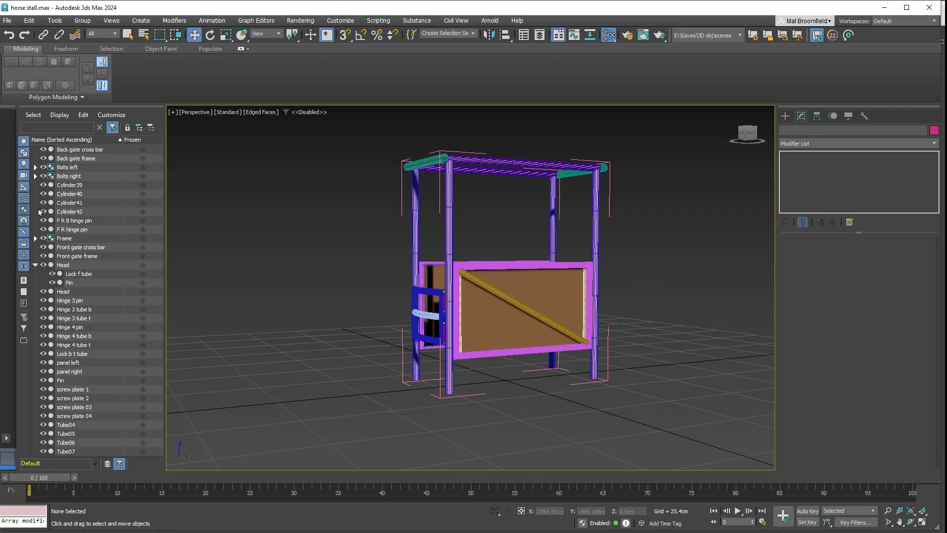
Switch to 3ds Max and examine the objects inside the Frame group
{"action": "left_click", "coordinate": [35, 239]}
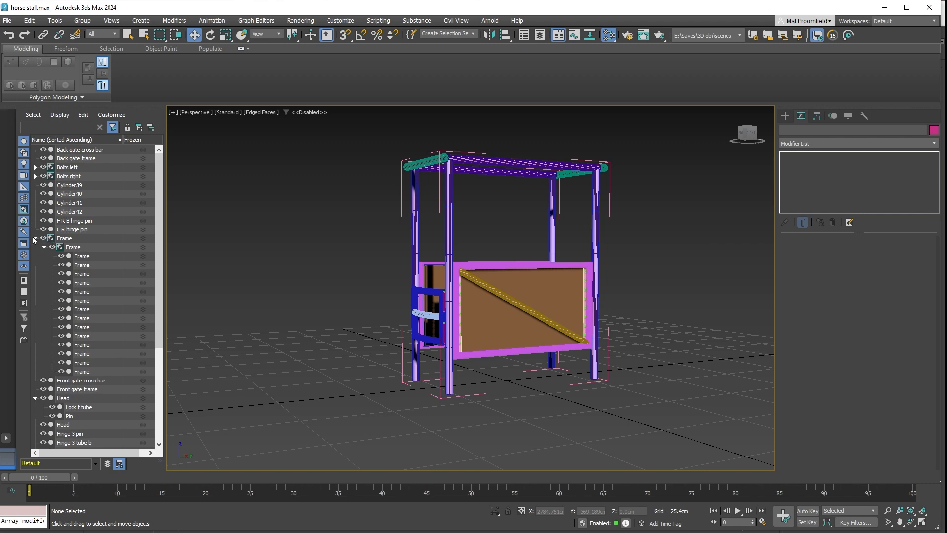
{"action": "left_click", "coordinate": [35, 238]}
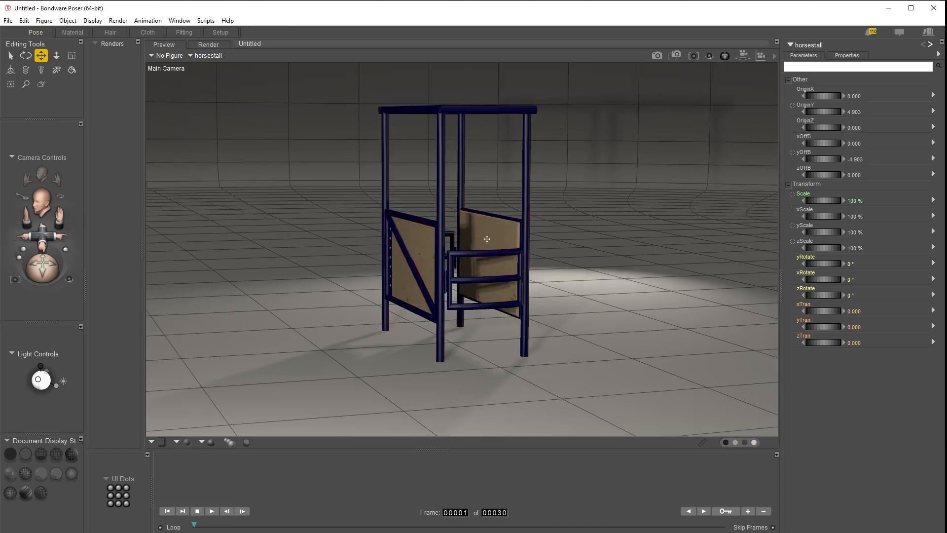
Return to Poser, open the Hierarchy editor, and hide the original horsestall prop
{"action": "scroll", "coordinate": [466, 276], "scroll_direction": "up", "scroll_amount": 5}
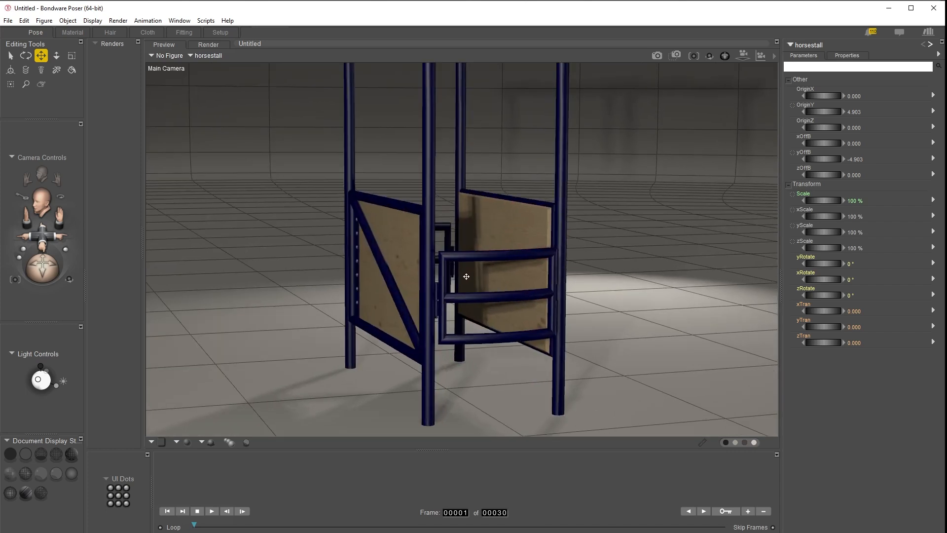
{"action": "scroll", "coordinate": [470, 273], "scroll_direction": "up", "scroll_amount": 3}
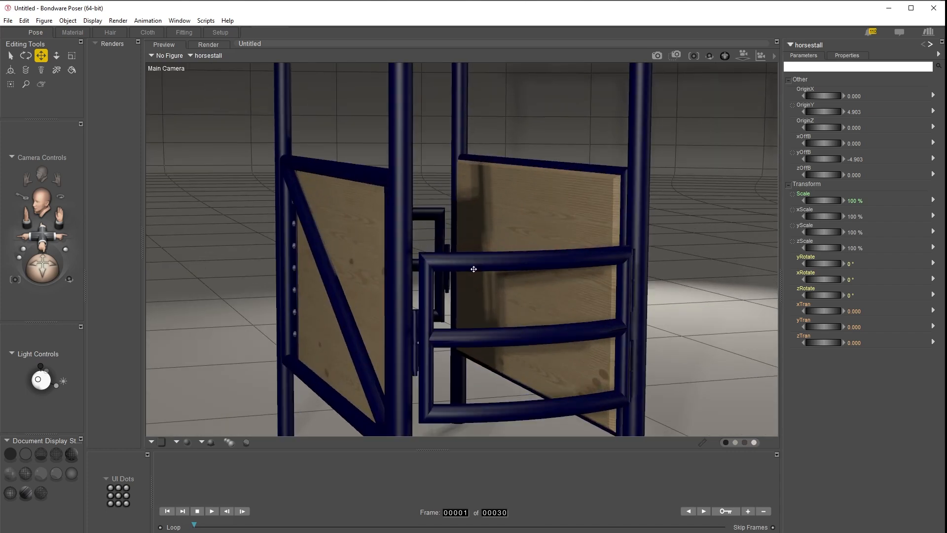
{"action": "left_click_drag", "start_coordinate": [42, 242], "coordinate": [56, 262]}
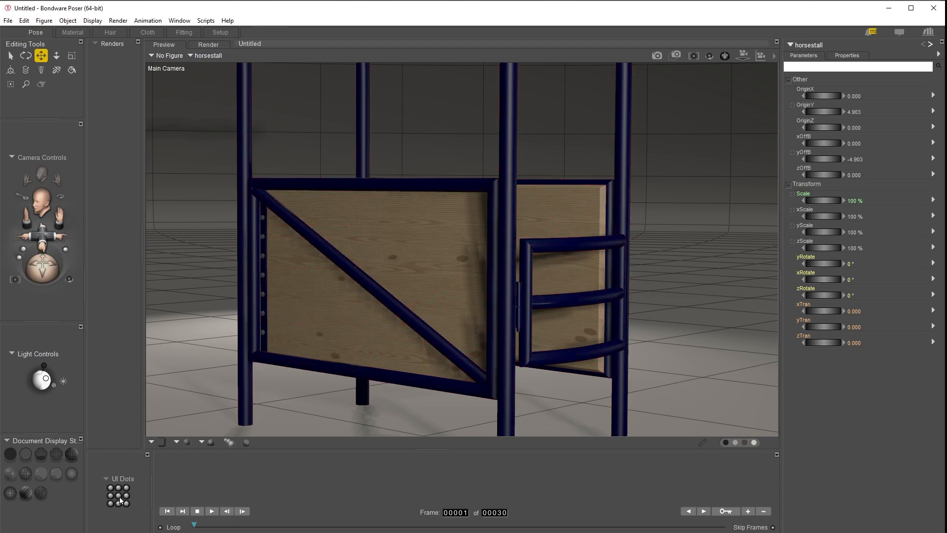
{"action": "left_click_drag", "start_coordinate": [945, 36], "coordinate": [856, 24]}
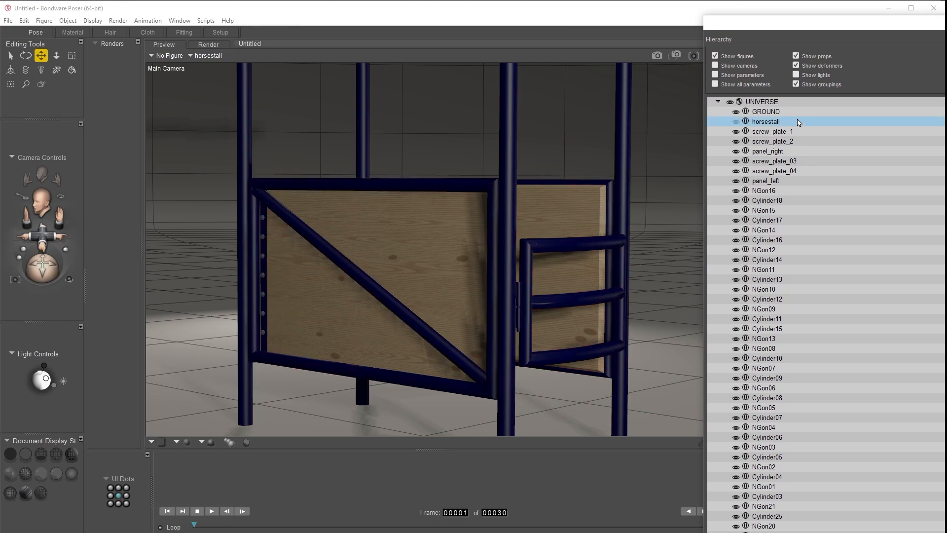
{"action": "scroll", "coordinate": [786, 132], "scroll_direction": "down", "scroll_amount": 14}
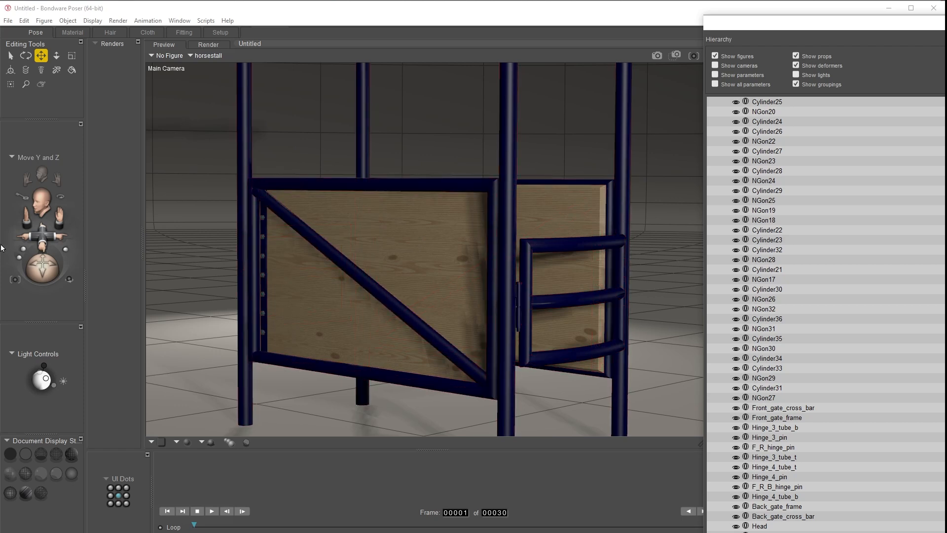
View the back gate up close and identify its middle rail by selecting Back_gate_cross_bar
{"action": "left_click_drag", "start_coordinate": [43, 236], "coordinate": [62, 225]}
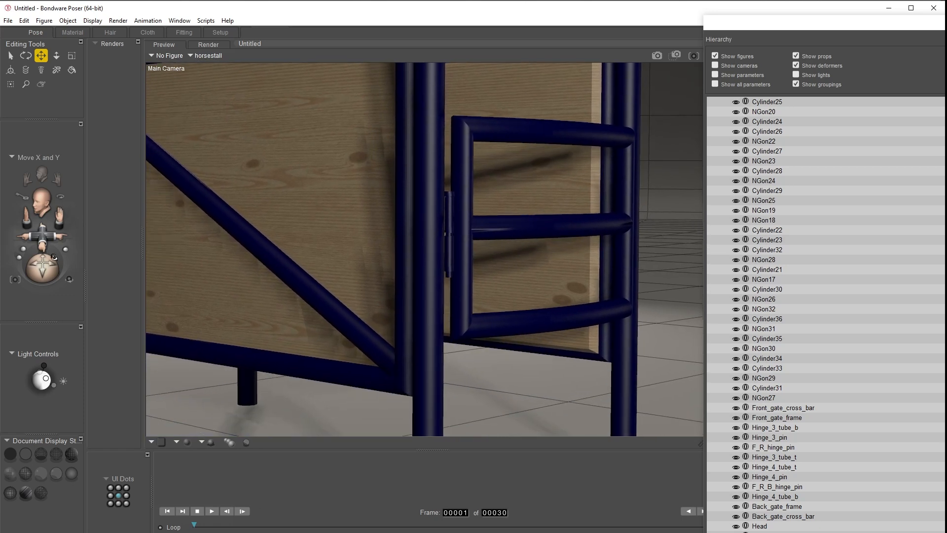
{"action": "left_click_drag", "start_coordinate": [40, 271], "coordinate": [54, 272]}
{"action": "left_click", "coordinate": [347, 227]}
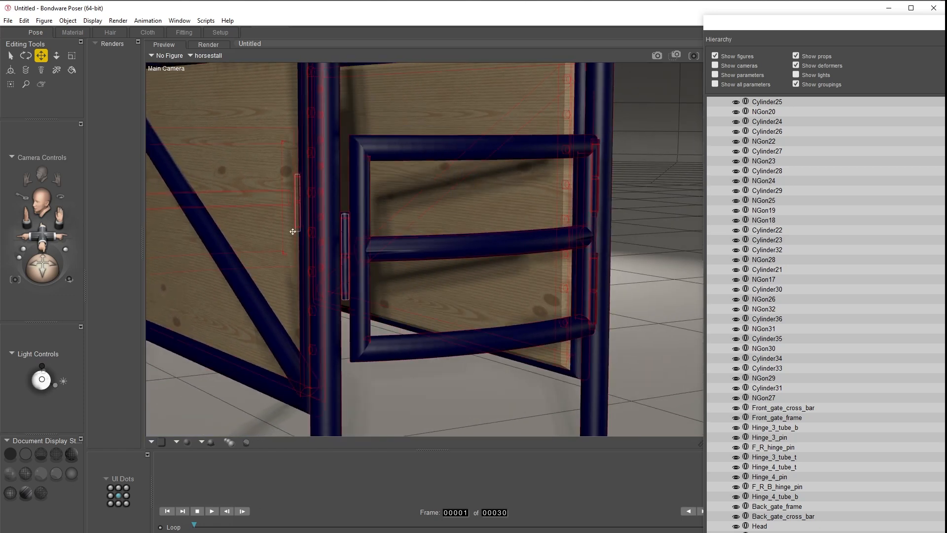
{"action": "left_click", "coordinate": [393, 155]}
{"action": "left_click", "coordinate": [468, 149]}
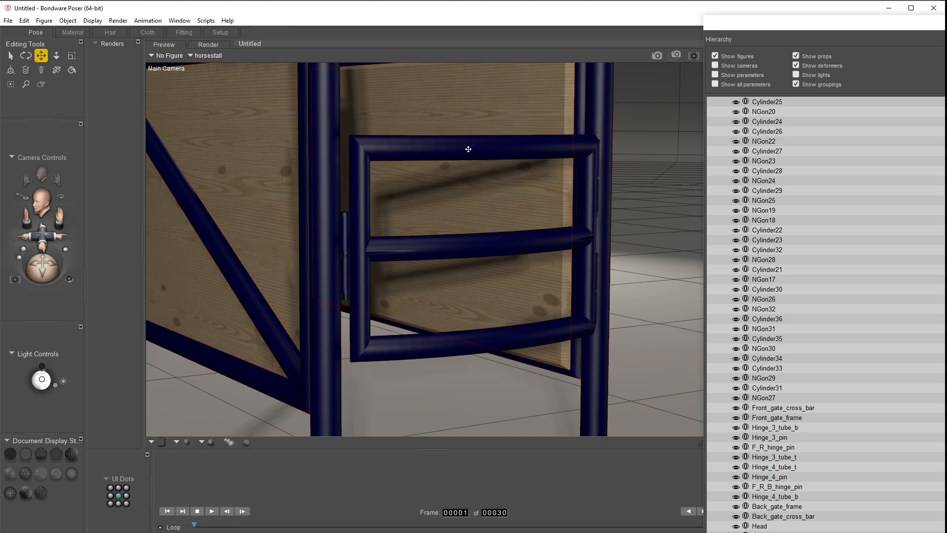
{"action": "left_click", "coordinate": [467, 235]}
{"action": "left_click", "coordinate": [466, 241]}
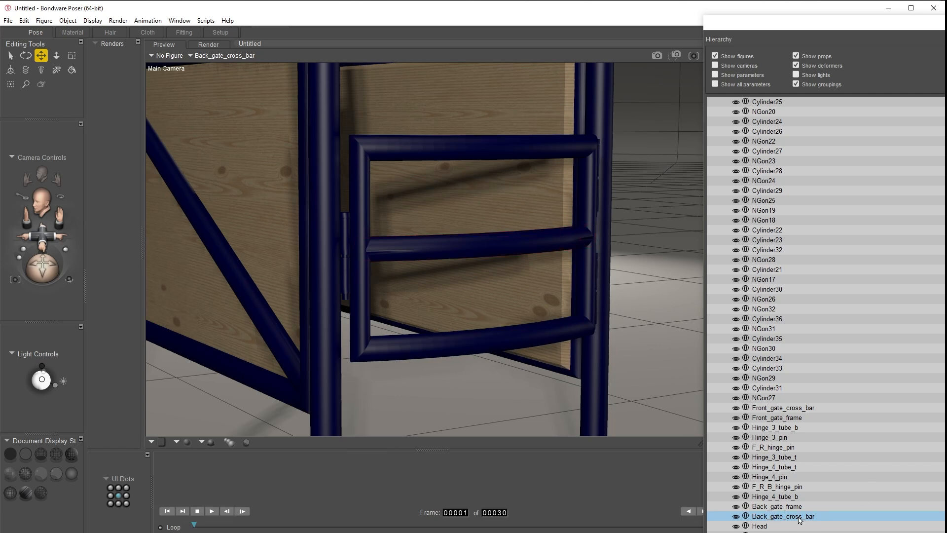
{"action": "left_click", "coordinate": [421, 146]}
{"action": "right_click", "coordinate": [421, 147]}
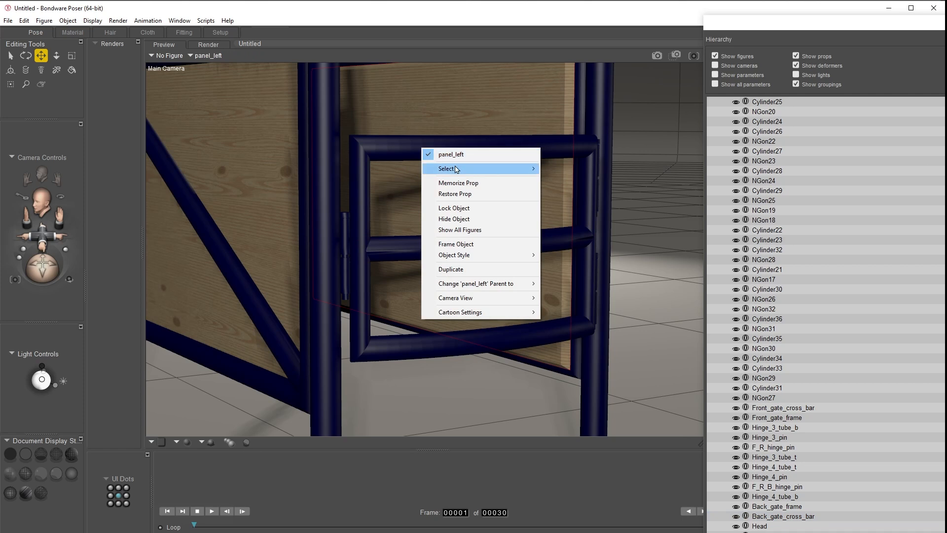
{"action": "mouse_move", "coordinate": [477, 168]}
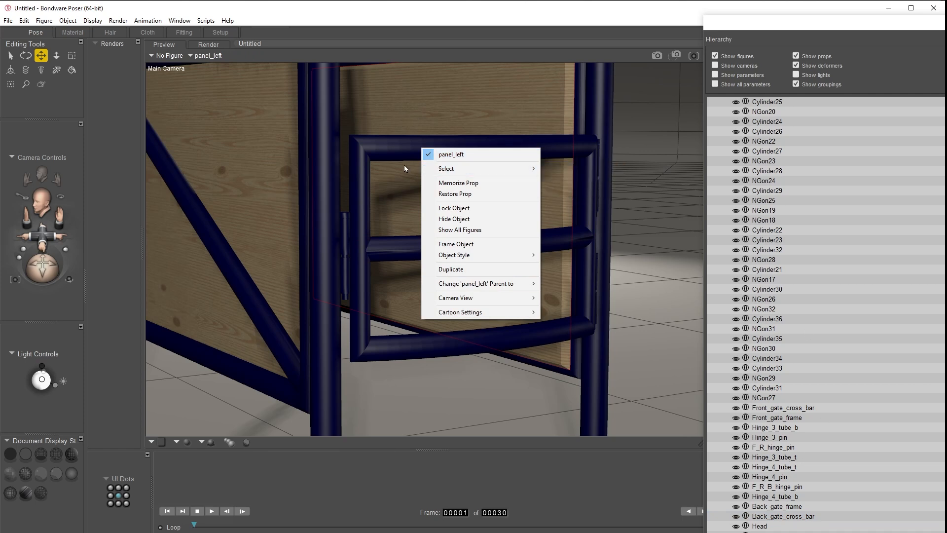
Parent Back_gate_cross_bar and Lock_b_t_tube to Back_gate_frame in the hierarchy, and check the frame's children
{"action": "left_click", "coordinate": [799, 517]}
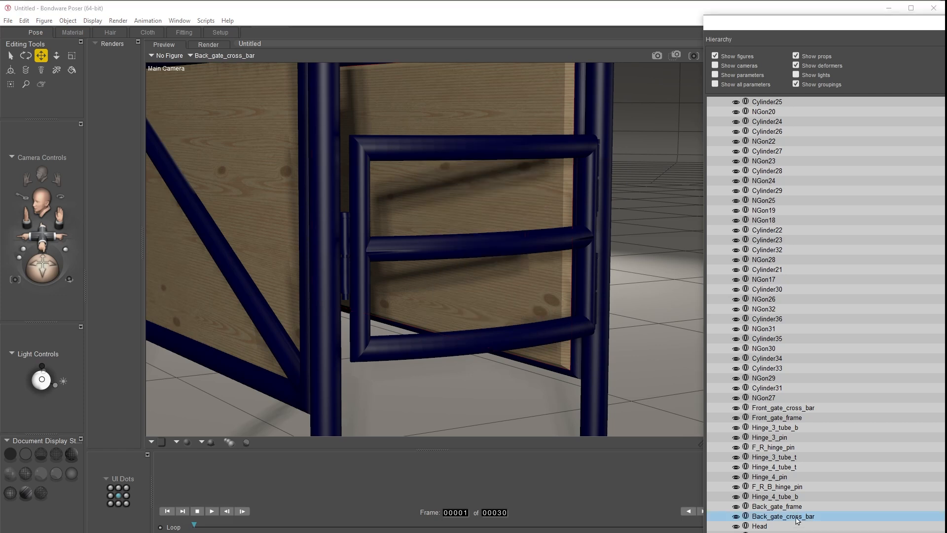
{"action": "left_click_drag", "start_coordinate": [797, 519], "coordinate": [788, 507]}
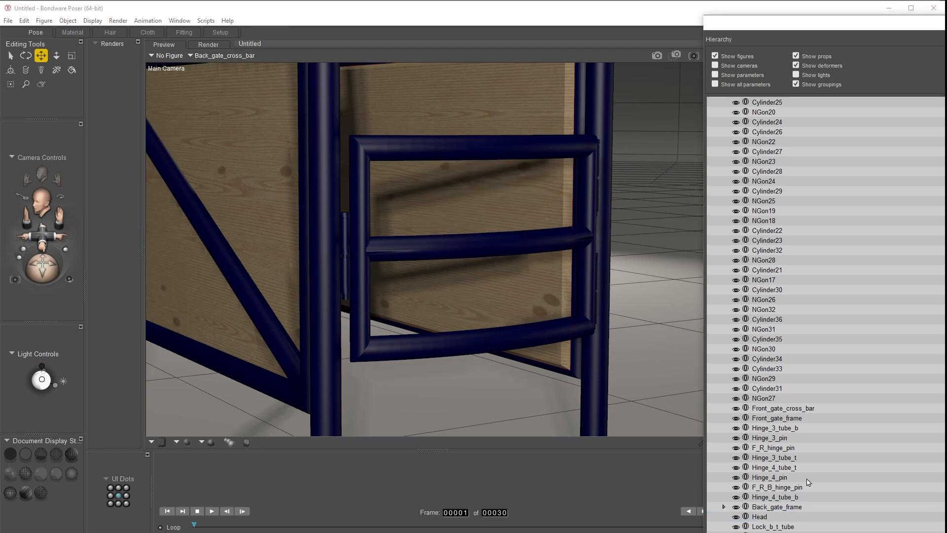
{"action": "left_click", "coordinate": [341, 227]}
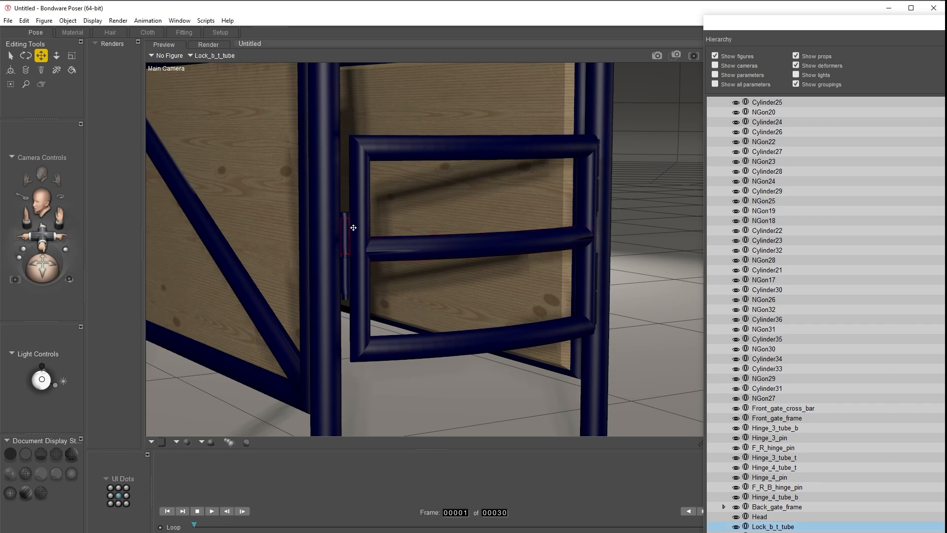
{"action": "left_click_drag", "start_coordinate": [782, 528], "coordinate": [796, 507]}
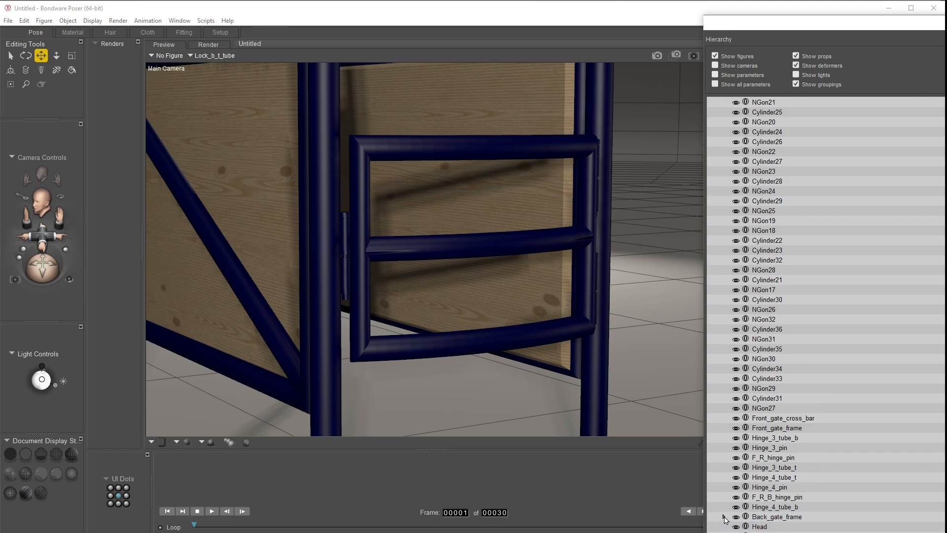
{"action": "left_click", "coordinate": [723, 516]}
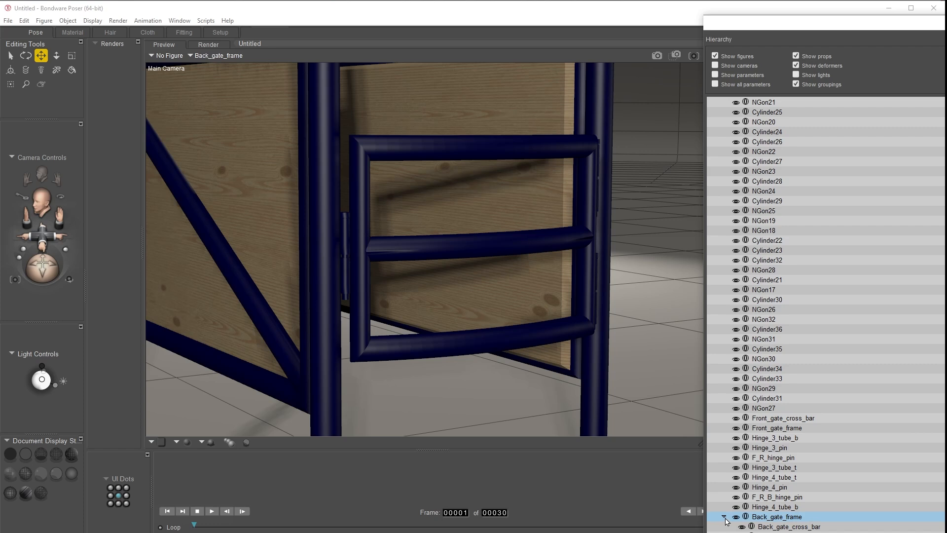
{"action": "left_click", "coordinate": [723, 517]}
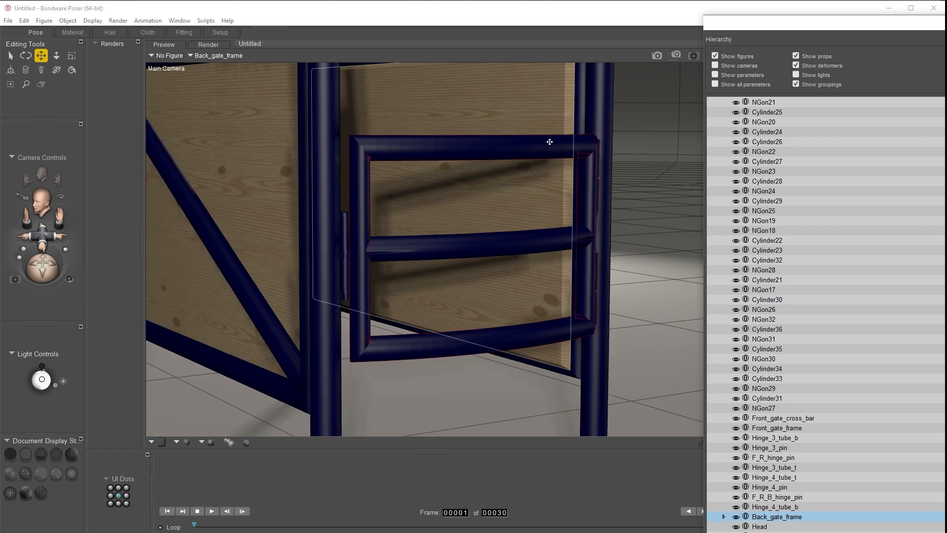
Show the hinge side of the back gate up close in the hidden-line display style
{"action": "left_click_drag", "start_coordinate": [33, 281], "coordinate": [15, 335]}
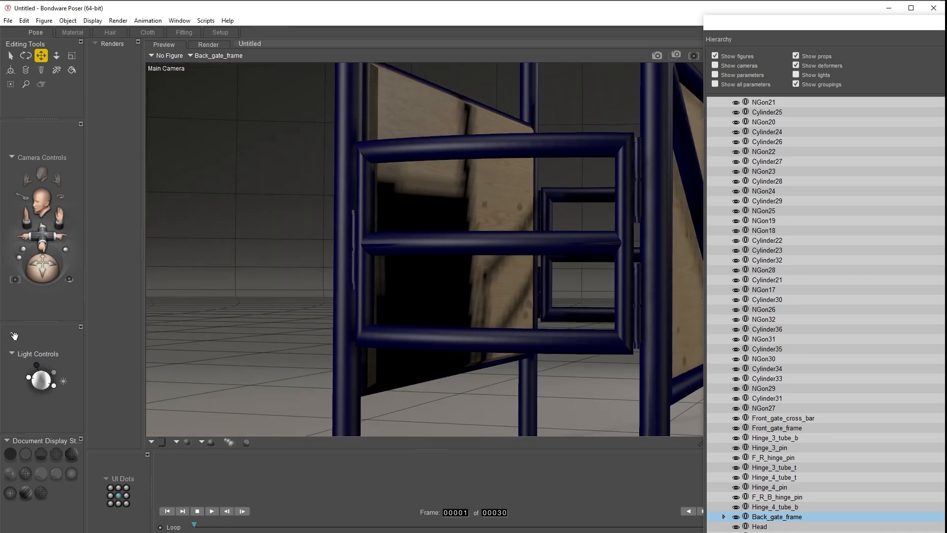
{"action": "left_click", "coordinate": [57, 455]}
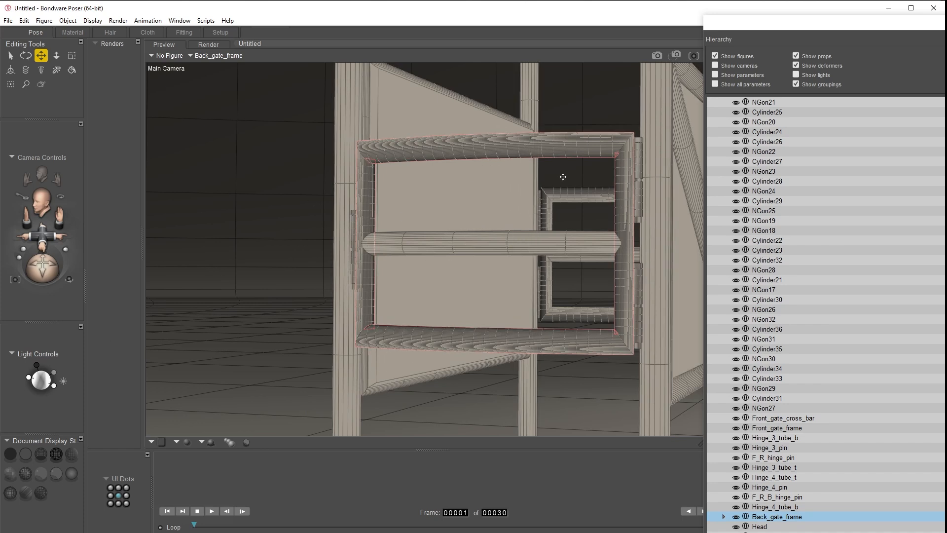
{"action": "left_click_drag", "start_coordinate": [47, 236], "coordinate": [39, 250]}
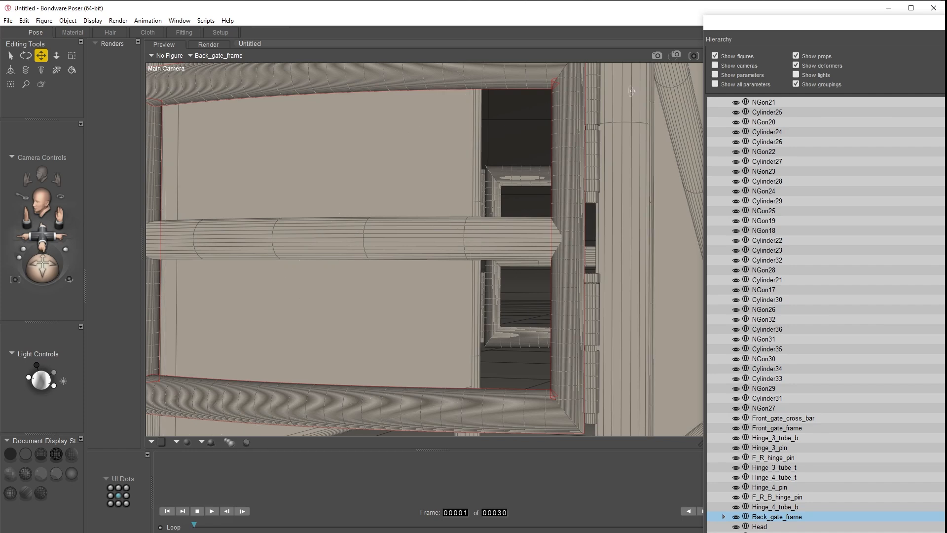
Parent the back gate's four hinge tubes, from Tube04 to Tube07, to Back_gate_frame in the hierarchy
{"action": "left_click", "coordinate": [591, 99]}
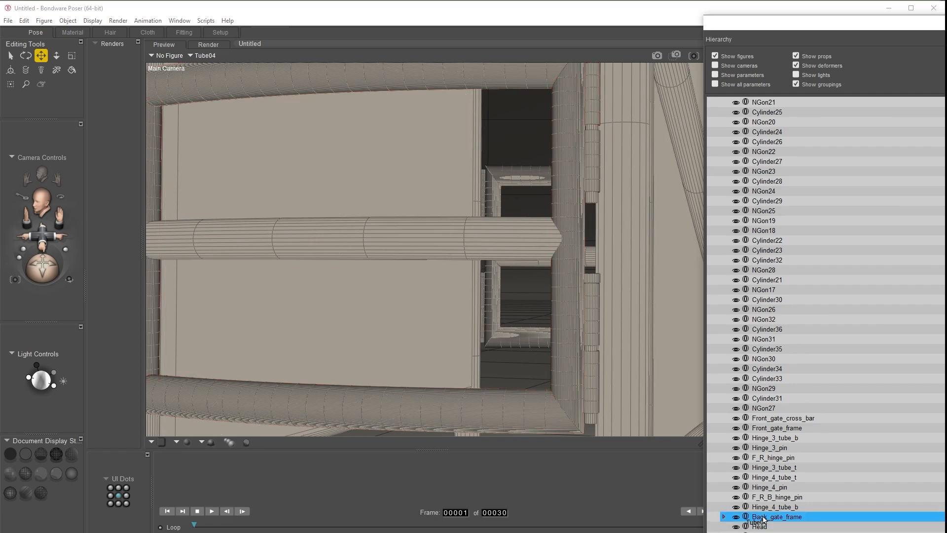
{"action": "scroll", "coordinate": [763, 520], "scroll_direction": "up", "scroll_amount": 1}
{"action": "left_click", "coordinate": [588, 171]}
{"action": "left_click_drag", "start_coordinate": [777, 532], "coordinate": [777, 526]}
{"action": "left_click", "coordinate": [596, 307]}
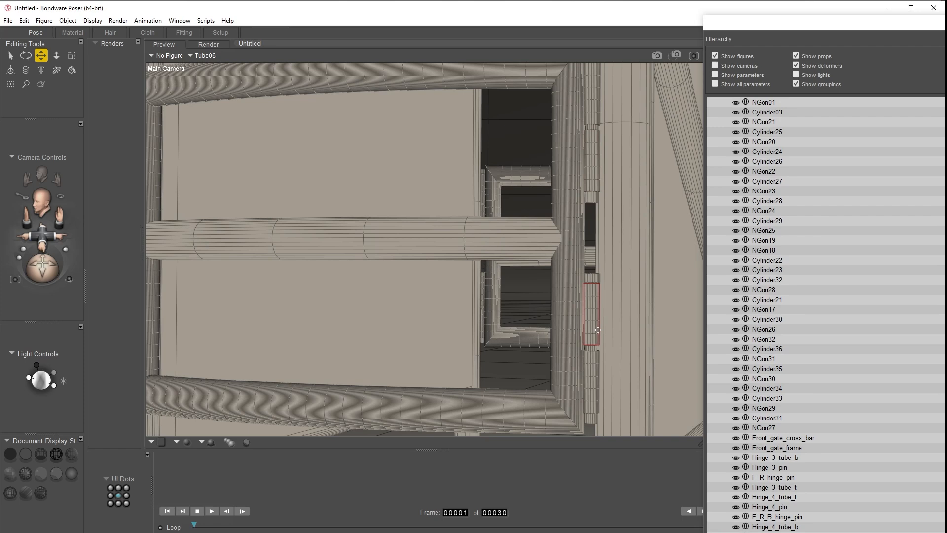
{"action": "left_click_drag", "start_coordinate": [778, 532], "coordinate": [778, 527]}
{"action": "left_click", "coordinate": [599, 389]}
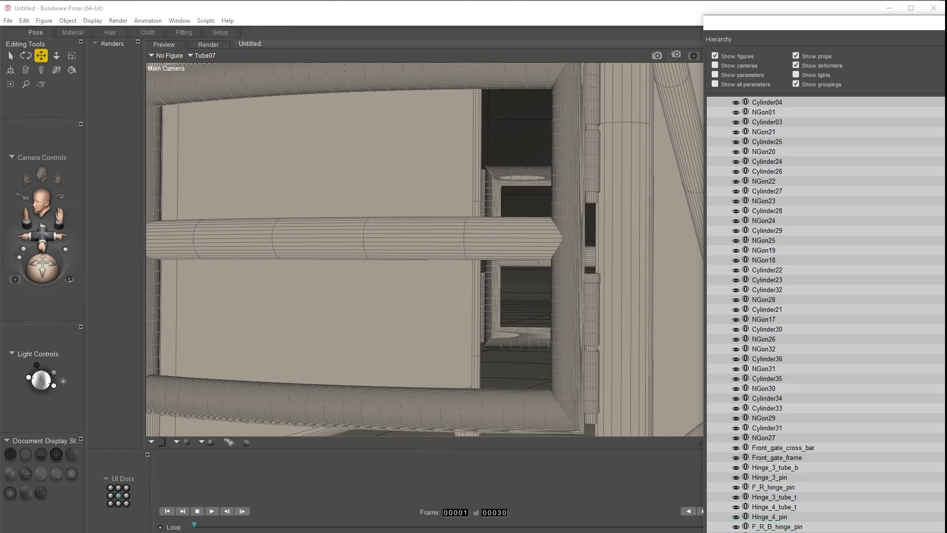
{"action": "scroll", "coordinate": [826, 316], "scroll_direction": "up", "scroll_amount": 1}
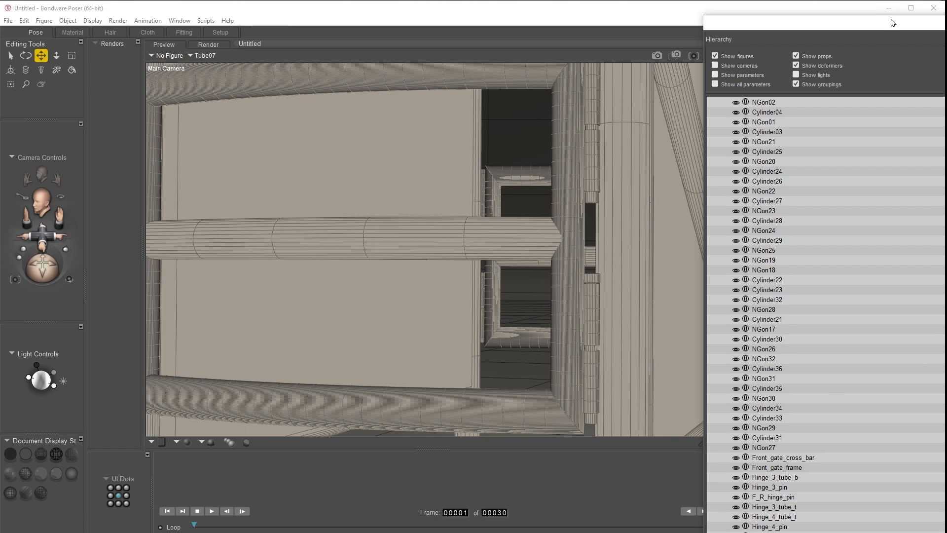
Reposition and shorten the Hierarchy window so that its Modify Selection options, including Create New Figure, are accessible
{"action": "left_click_drag", "start_coordinate": [894, 21], "coordinate": [946, 8]}
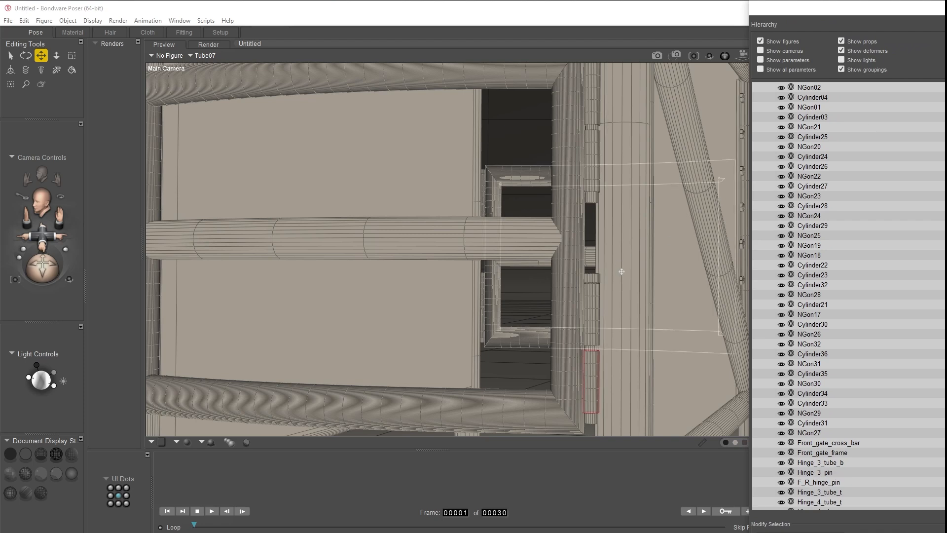
{"action": "left_click_drag", "start_coordinate": [848, 517], "coordinate": [848, 477]}
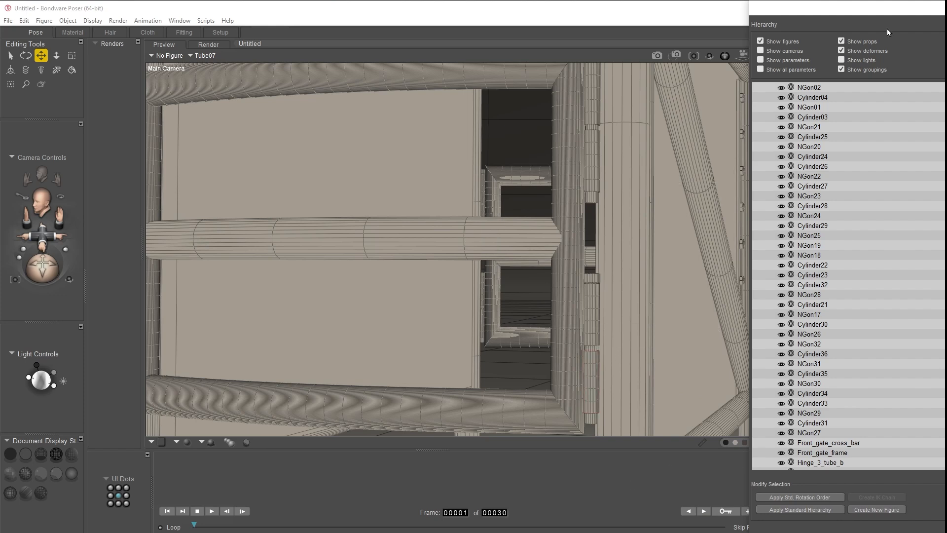
{"action": "mouse_move", "coordinate": [877, 10]}
{"action": "left_mouse_down"}
{"action": "mouse_move", "coordinate": [913, 21]}
{"action": "mouse_move", "coordinate": [888, 11]}
{"action": "left_mouse_up"}
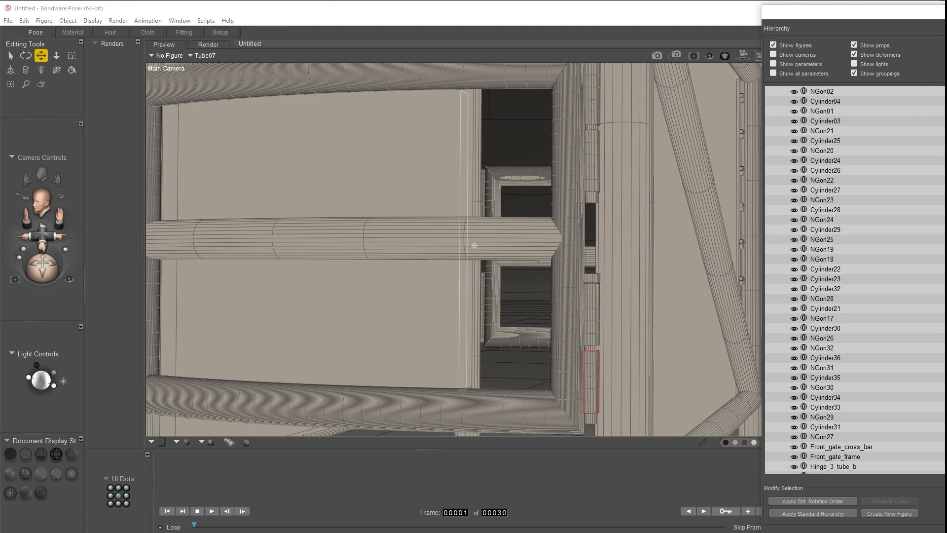
Test the back gate's parenting by moving Back_gate_frame to a zTran of 0.516, and undo the move
{"action": "left_click_drag", "start_coordinate": [41, 235], "coordinate": [43, 264]}
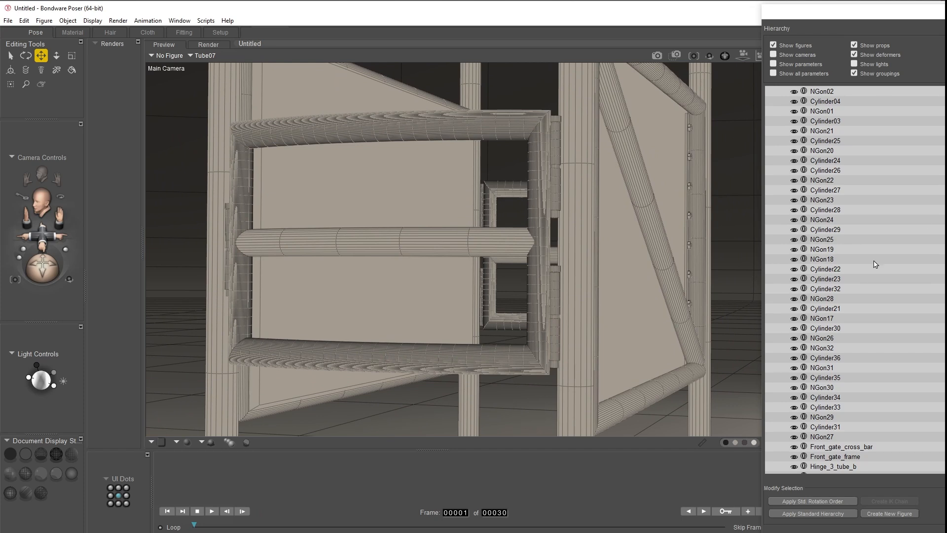
{"action": "left_click", "coordinate": [844, 298]}
{"action": "scroll", "coordinate": [846, 301], "scroll_direction": "down", "scroll_amount": 5}
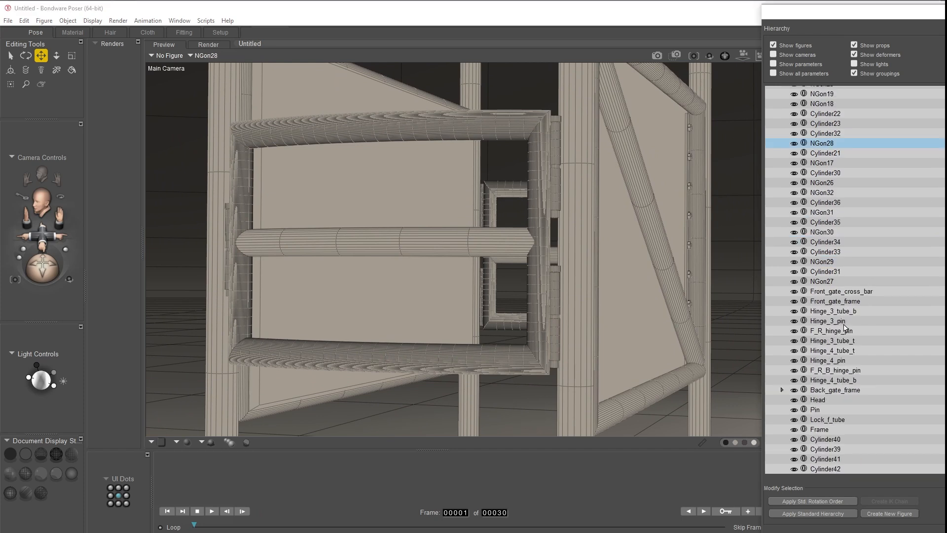
{"action": "left_click", "coordinate": [832, 389]}
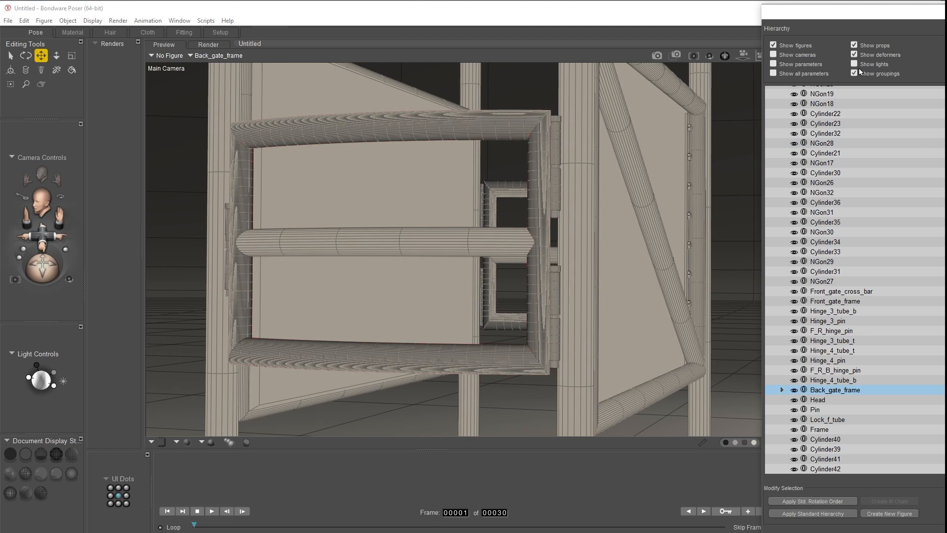
{"action": "left_click_drag", "start_coordinate": [832, 17], "coordinate": [946, 18]}
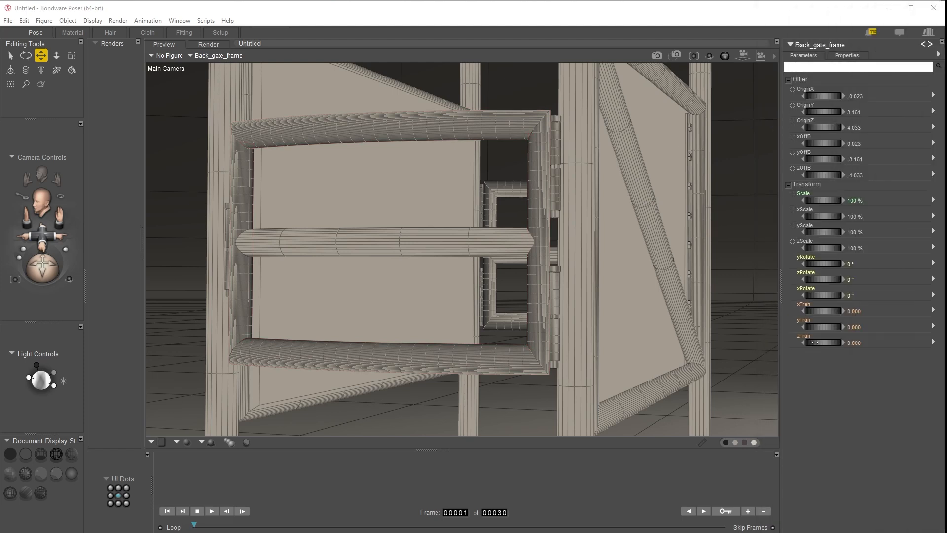
{"action": "left_click_drag", "start_coordinate": [814, 342], "coordinate": [846, 342]}
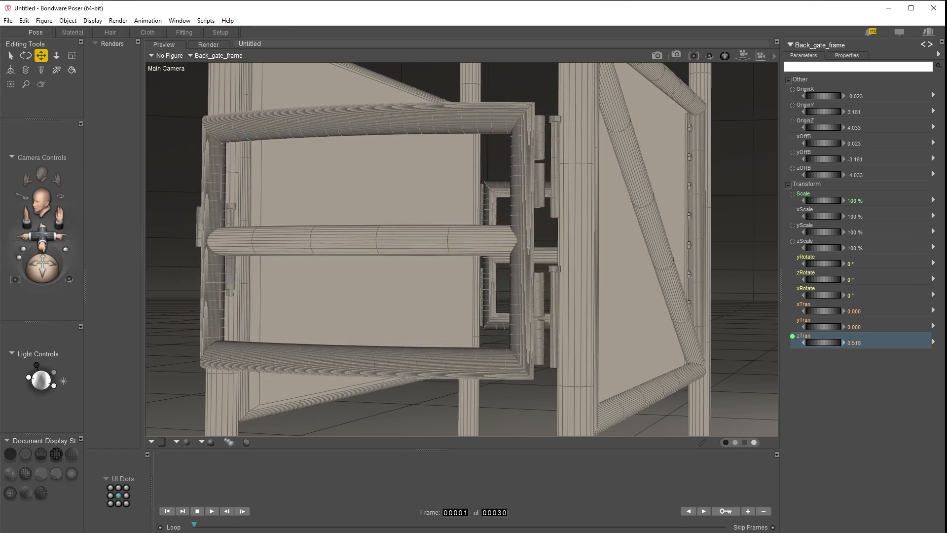
{"action": "key", "text": "ctrl+z"}
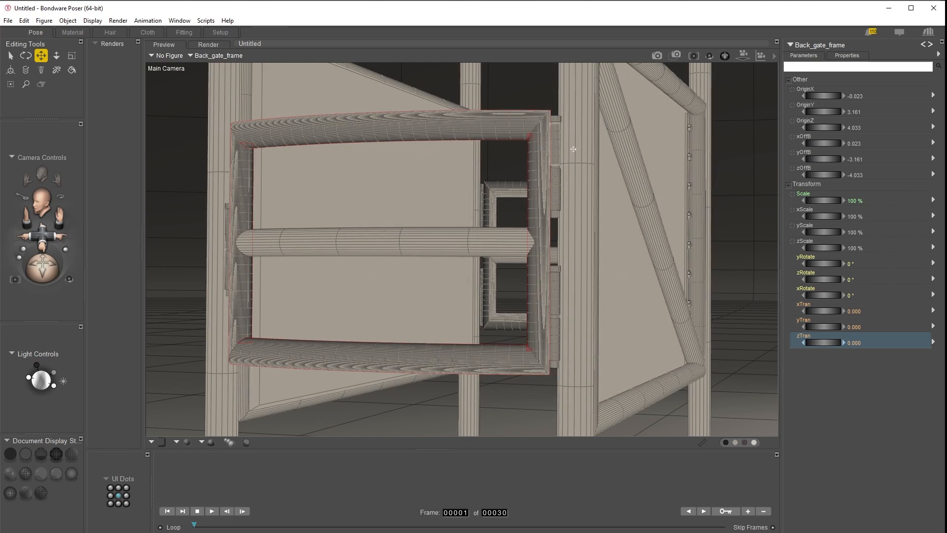
{"action": "left_click_drag", "start_coordinate": [946, 26], "coordinate": [815, 18]}
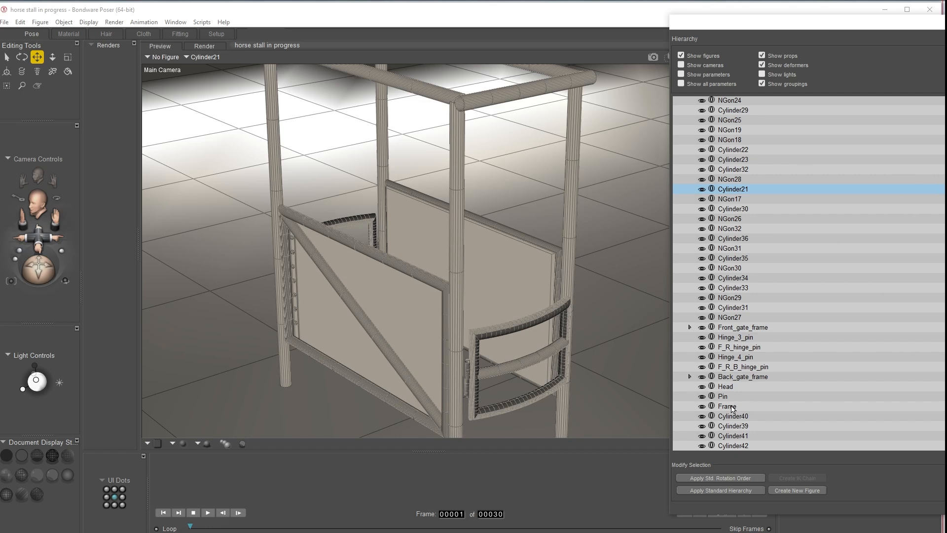
Hide Frame and show it again to check which parts of the stall belong to it
{"action": "left_click", "coordinate": [728, 406]}
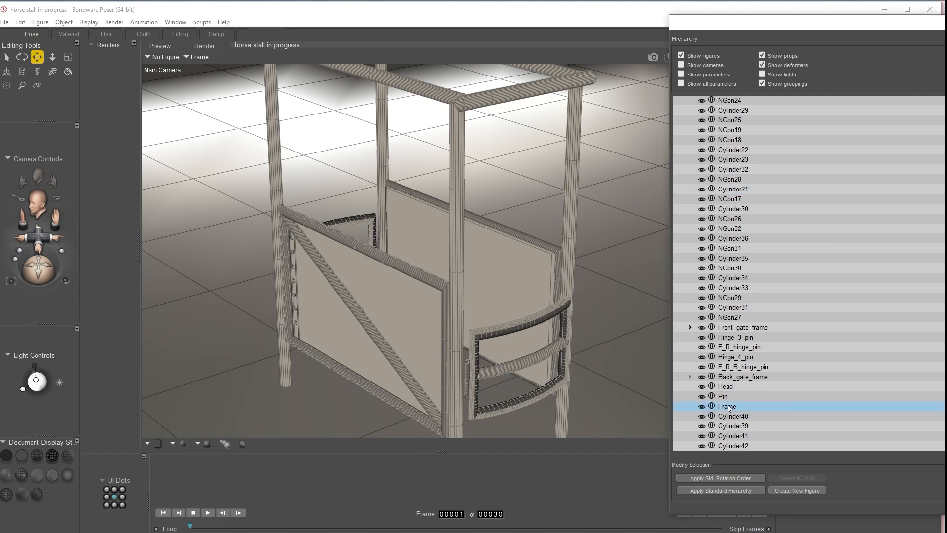
{"action": "left_click", "coordinate": [702, 406]}
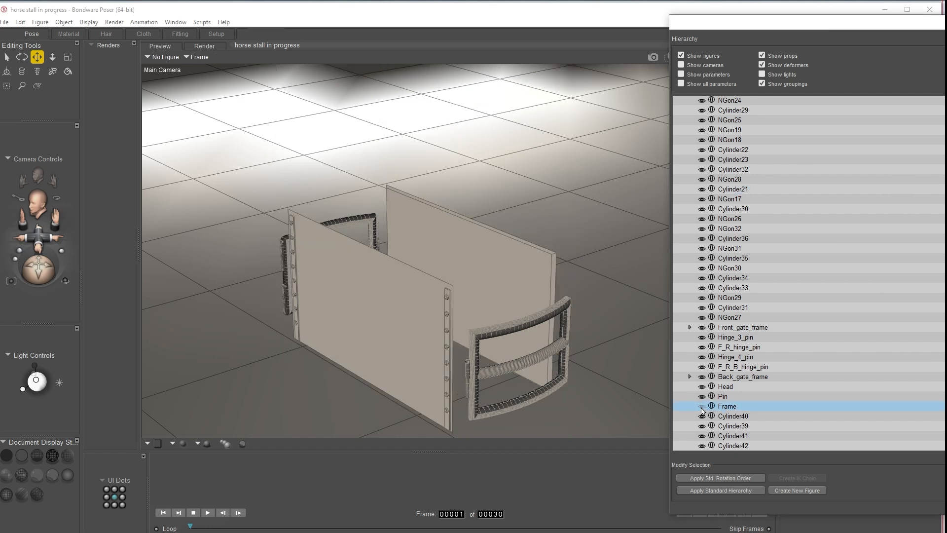
{"action": "left_click", "coordinate": [702, 406]}
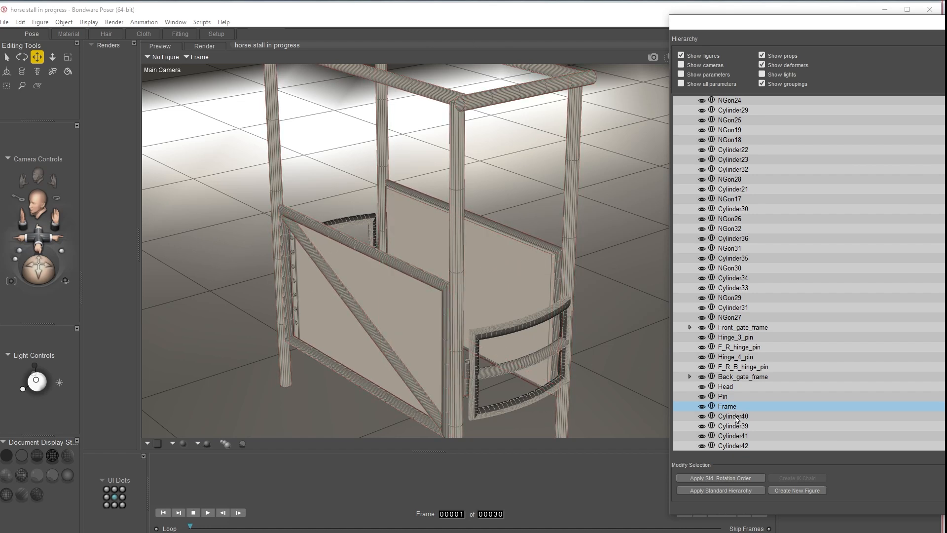
Parent Cylinder39 to Cylinder42 and Head to Frame in the hierarchy
{"action": "left_click", "coordinate": [735, 446]}
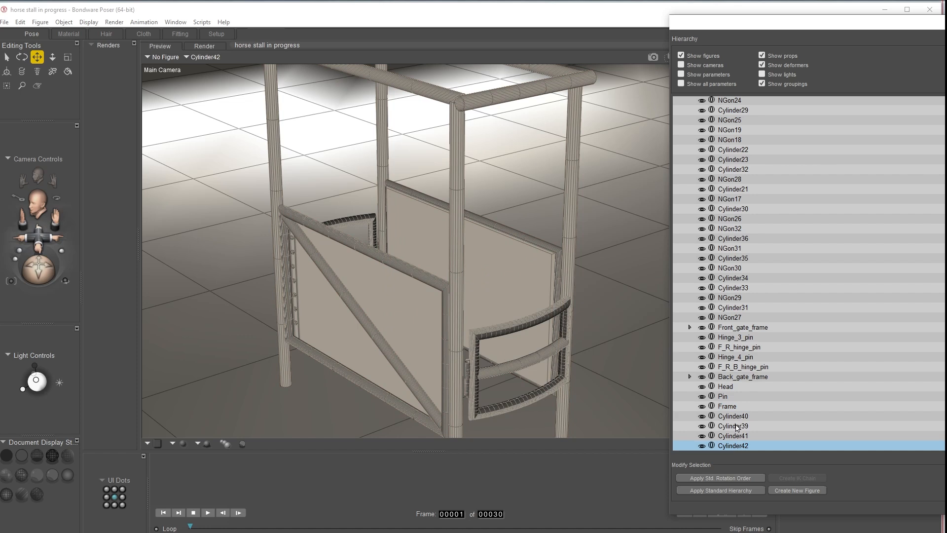
{"action": "left_click", "coordinate": [735, 416], "text": "shift"}
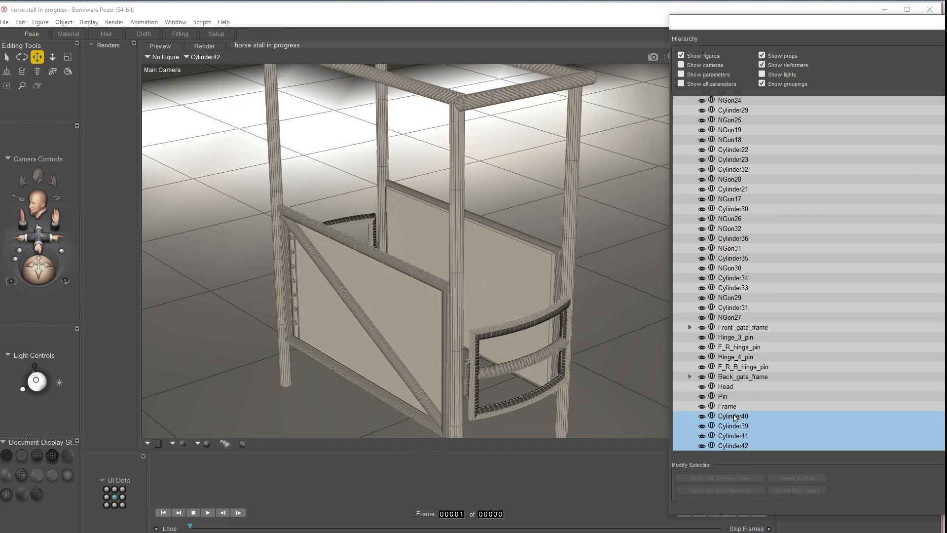
{"action": "left_click_drag", "start_coordinate": [734, 417], "coordinate": [729, 406]}
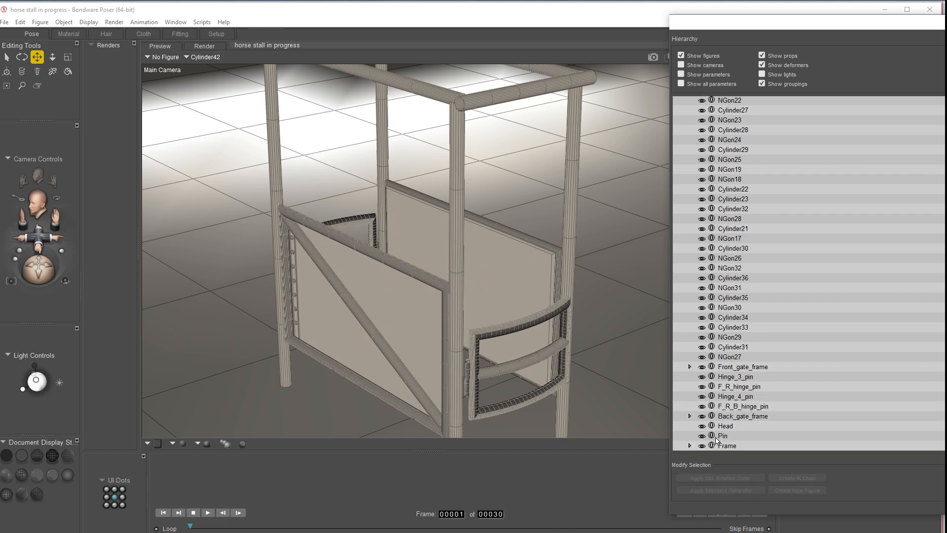
{"action": "left_click_drag", "start_coordinate": [728, 428], "coordinate": [729, 445]}
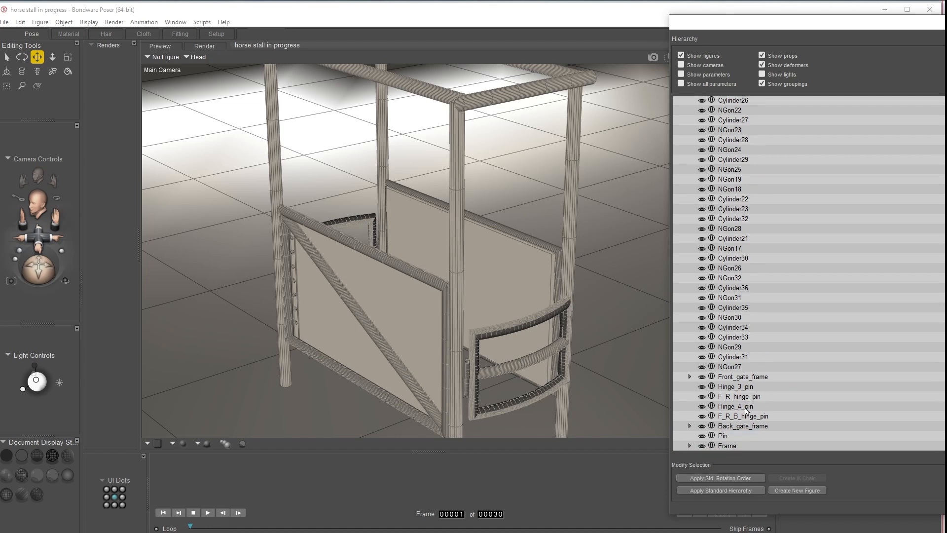
{"action": "left_click", "coordinate": [750, 406]}
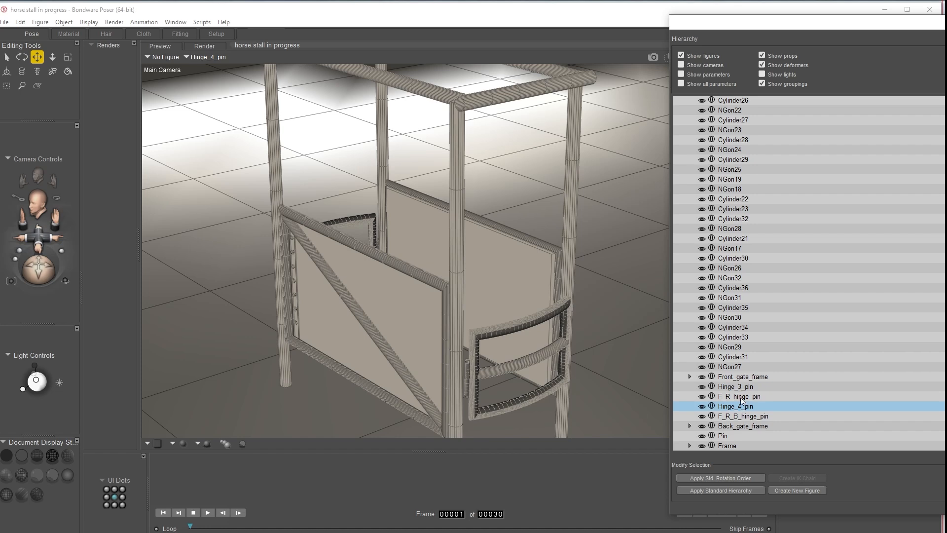
{"action": "double_click", "coordinate": [740, 407]}
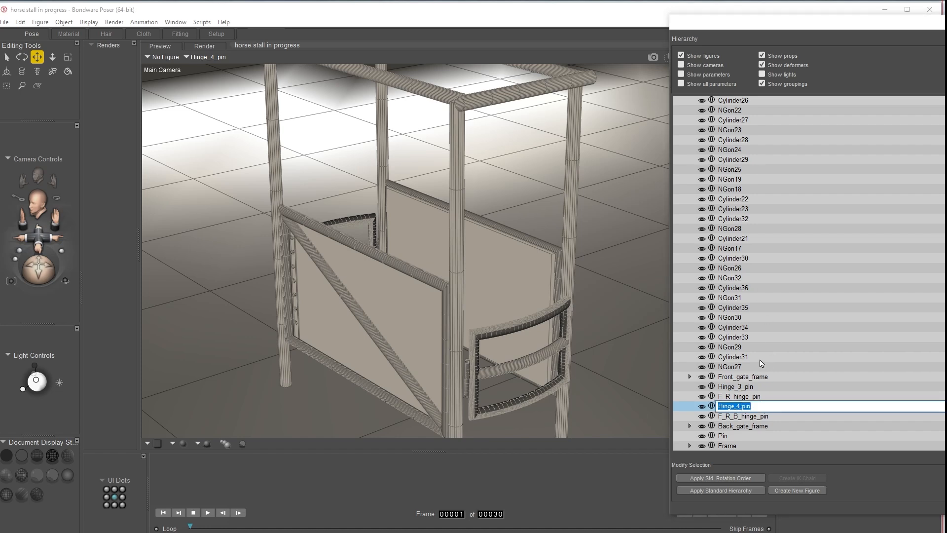
{"action": "key", "text": "Return"}
Parent all props from screw_plate_1 through F_R_B_hinge_pin to Frame in the hierarchy
{"action": "left_click", "coordinate": [737, 417]}
{"action": "scroll", "coordinate": [748, 345], "scroll_direction": "up", "scroll_amount": 10}
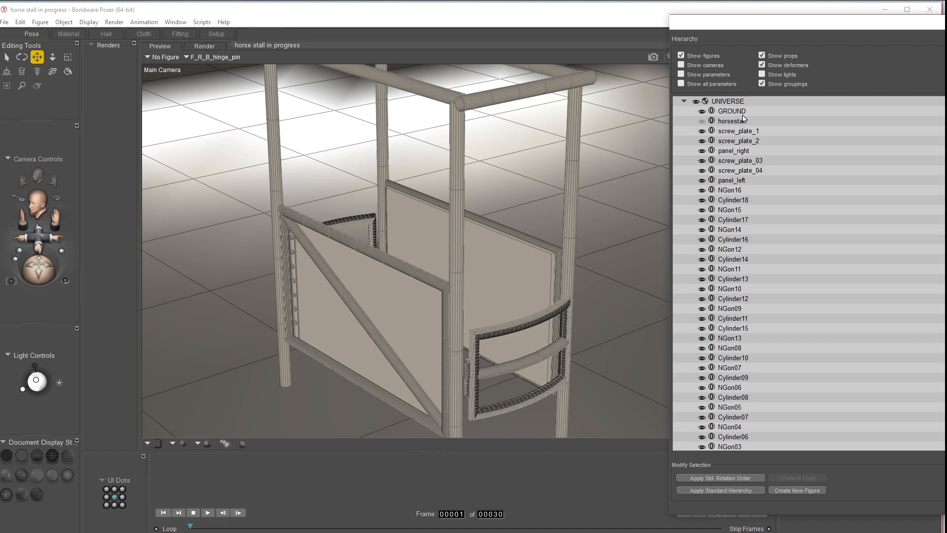
{"action": "left_click", "coordinate": [746, 132], "text": "shift"}
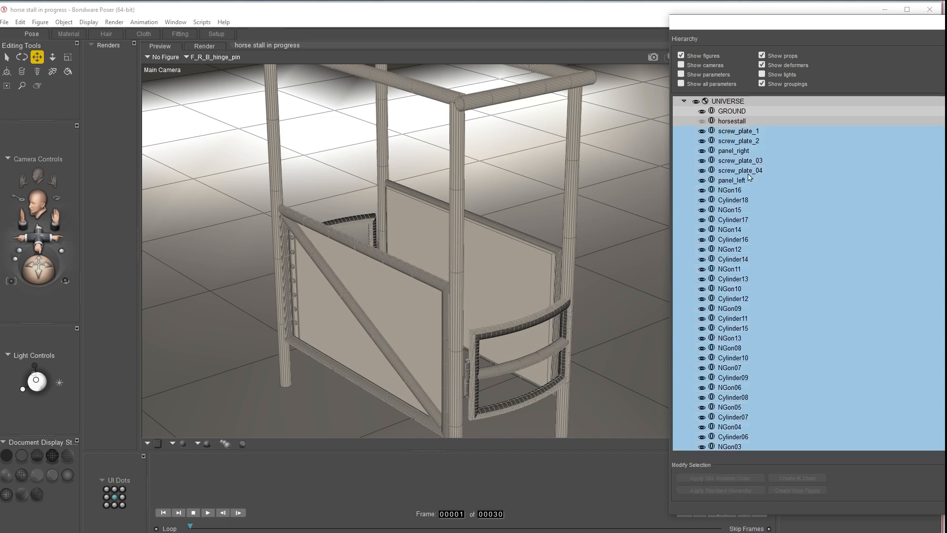
{"action": "scroll", "coordinate": [750, 176], "scroll_direction": "down", "scroll_amount": 10}
{"action": "left_click_drag", "start_coordinate": [728, 378], "coordinate": [729, 447]}
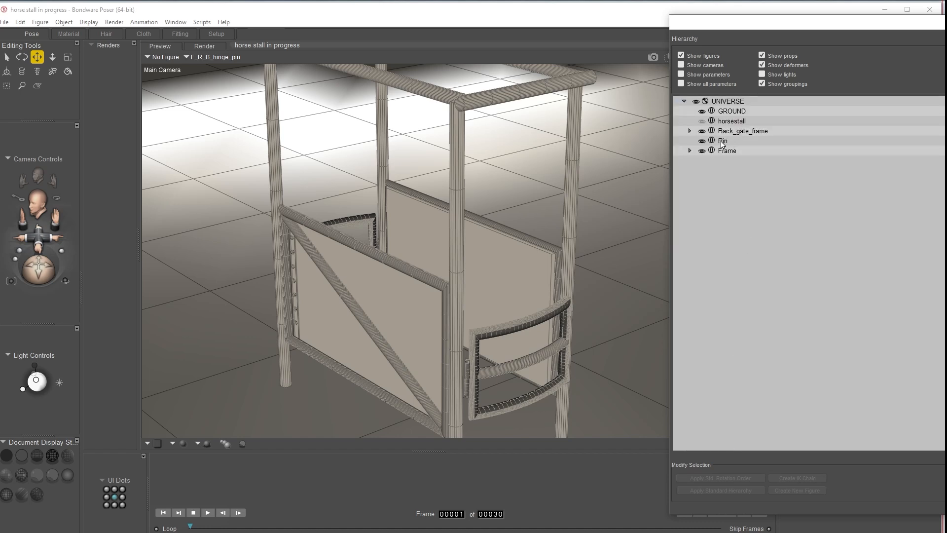
Expand Frame's children in the hierarchy and select Lock_f_tube on the front gate's lock
{"action": "left_click", "coordinate": [691, 152]}
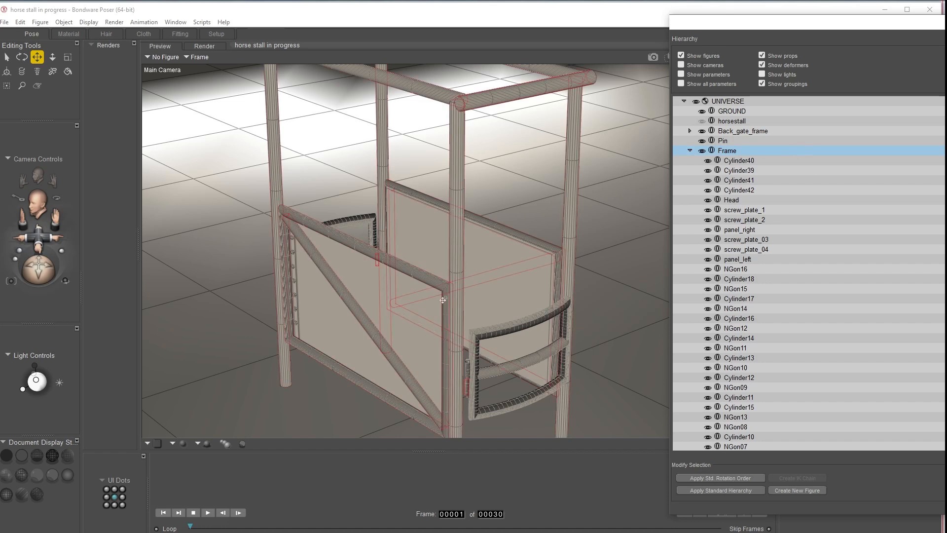
{"action": "scroll", "coordinate": [467, 380], "scroll_direction": "down", "scroll_amount": 3}
{"action": "scroll", "coordinate": [467, 380], "scroll_direction": "up", "scroll_amount": 8}
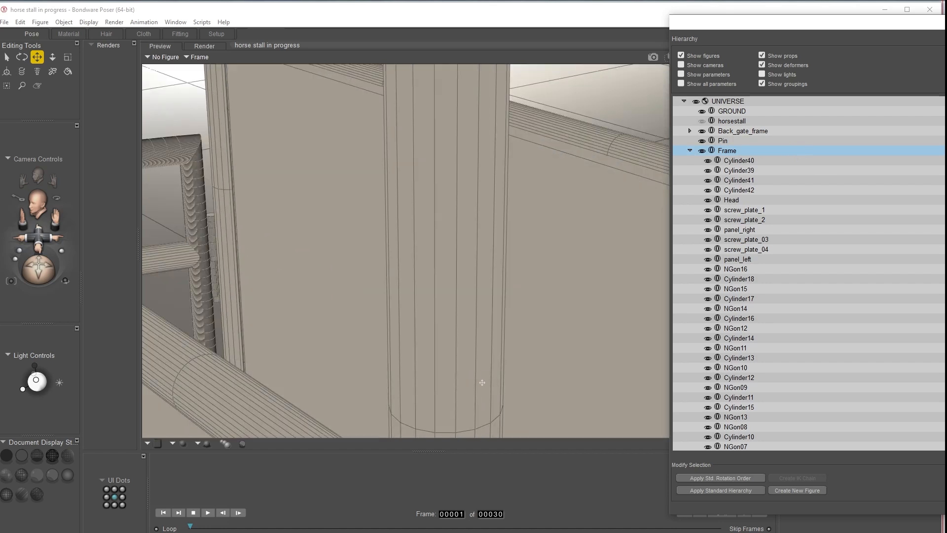
{"action": "scroll", "coordinate": [482, 382], "scroll_direction": "down", "scroll_amount": 5}
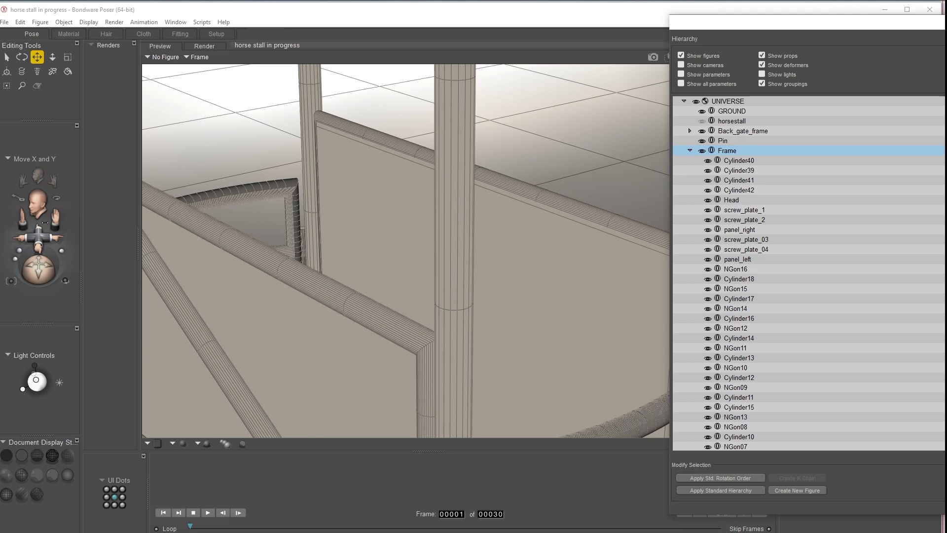
{"action": "mouse_move", "coordinate": [56, 218]}
{"action": "left_mouse_down"}
{"action": "mouse_move", "coordinate": [45, 194]}
{"action": "mouse_move", "coordinate": [50, 209]}
{"action": "left_mouse_up"}
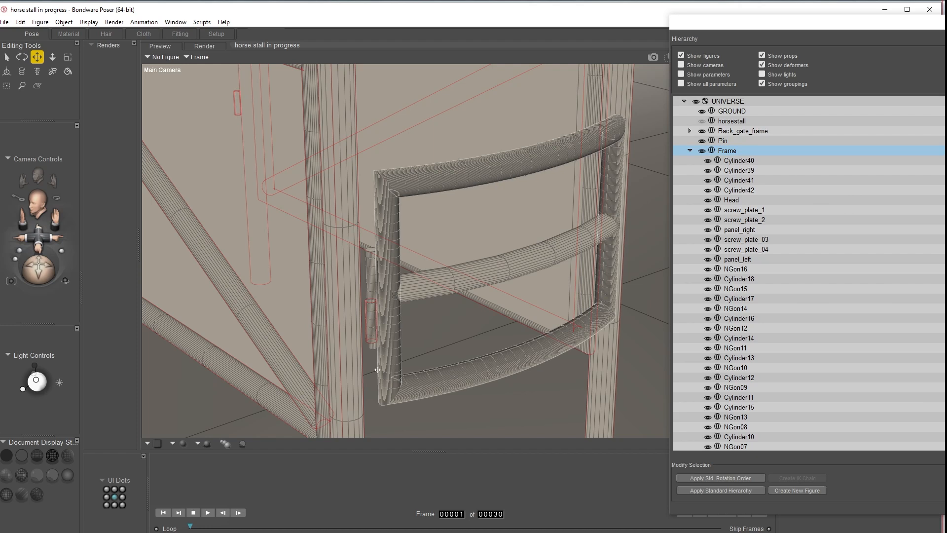
{"action": "left_click", "coordinate": [375, 247]}
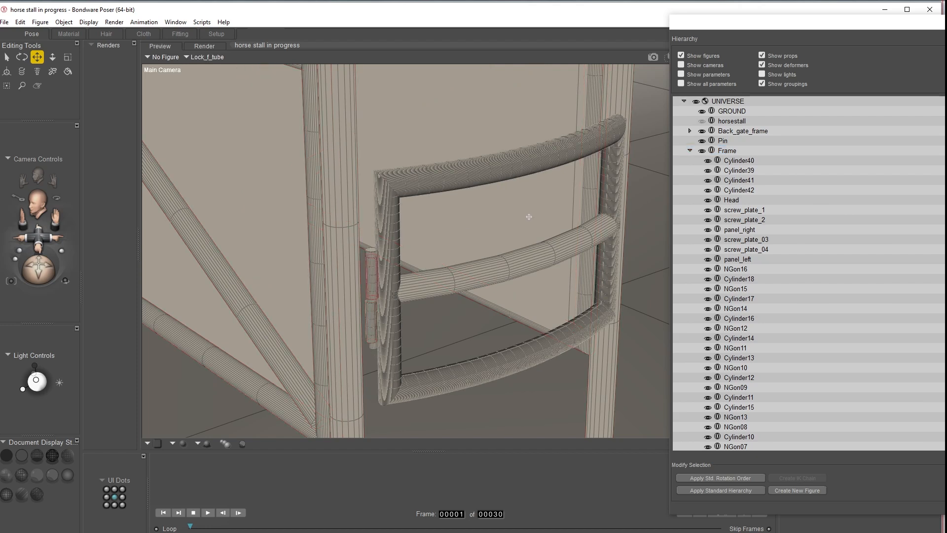
Show the front gate head-on and select the Pin prop hidden behind Lock_f_tube
{"action": "left_click_drag", "start_coordinate": [43, 265], "coordinate": [45, 235]}
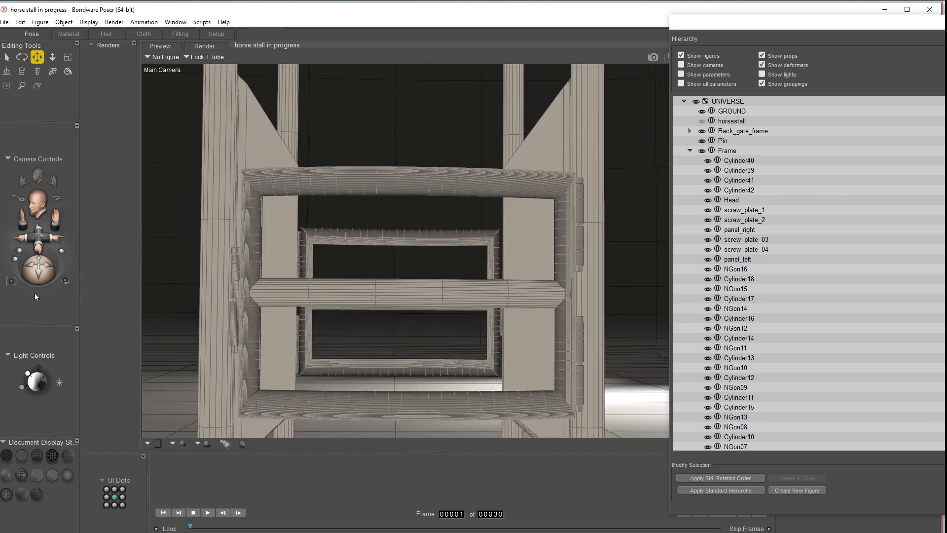
{"action": "left_click", "coordinate": [235, 250]}
{"action": "right_click", "coordinate": [236, 252]}
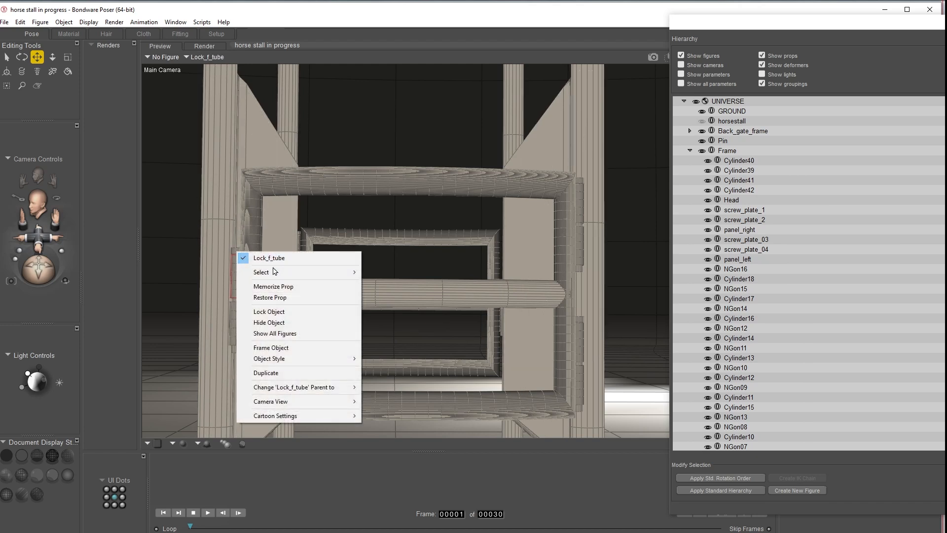
{"action": "mouse_move", "coordinate": [275, 275]}
{"action": "left_click", "coordinate": [381, 284]}
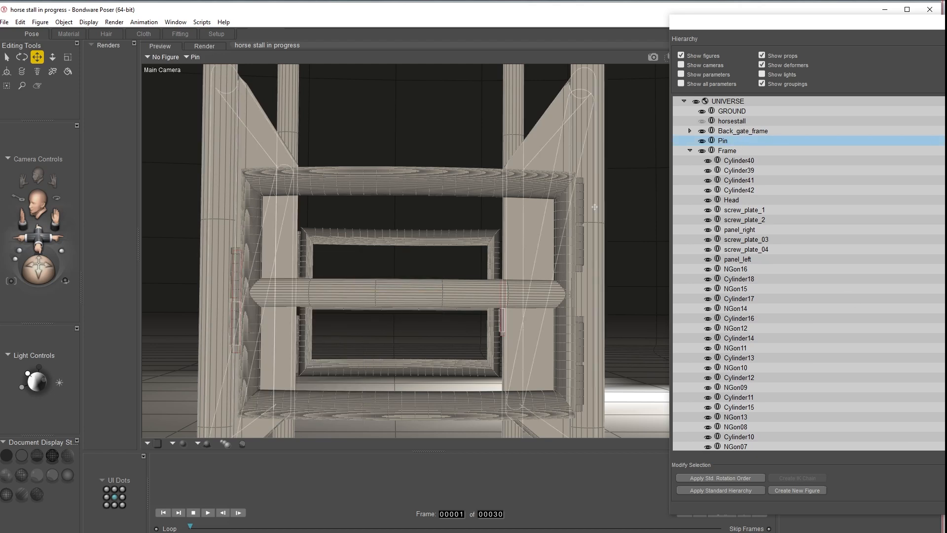
Select the Pin prop at Lock_b_t_tube on the back gate to check that lock as well
{"action": "mouse_move", "coordinate": [38, 267]}
{"action": "left_mouse_down"}
{"action": "mouse_move", "coordinate": [49, 281]}
{"action": "mouse_move", "coordinate": [29, 266]}
{"action": "mouse_move", "coordinate": [38, 264]}
{"action": "left_mouse_up"}
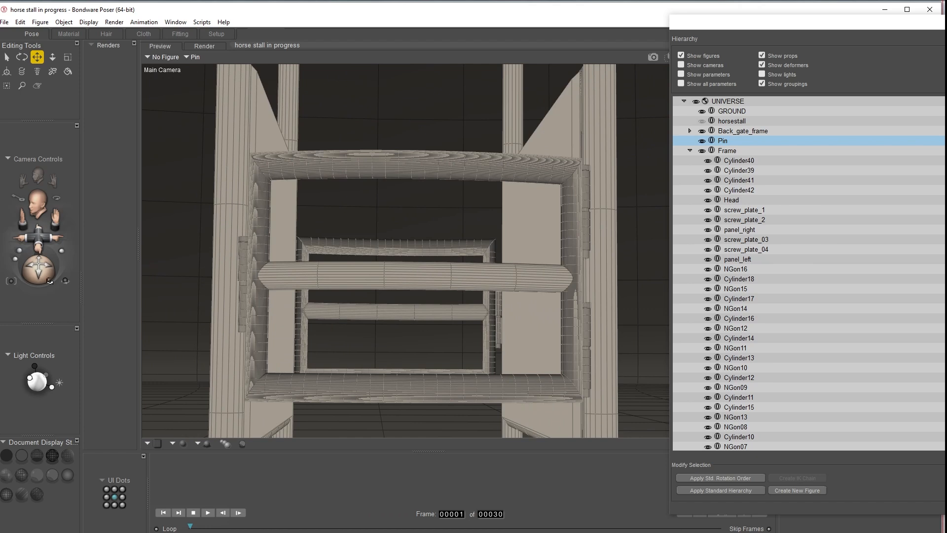
{"action": "left_click", "coordinate": [245, 240]}
{"action": "right_click", "coordinate": [240, 242]}
{"action": "mouse_move", "coordinate": [270, 263]}
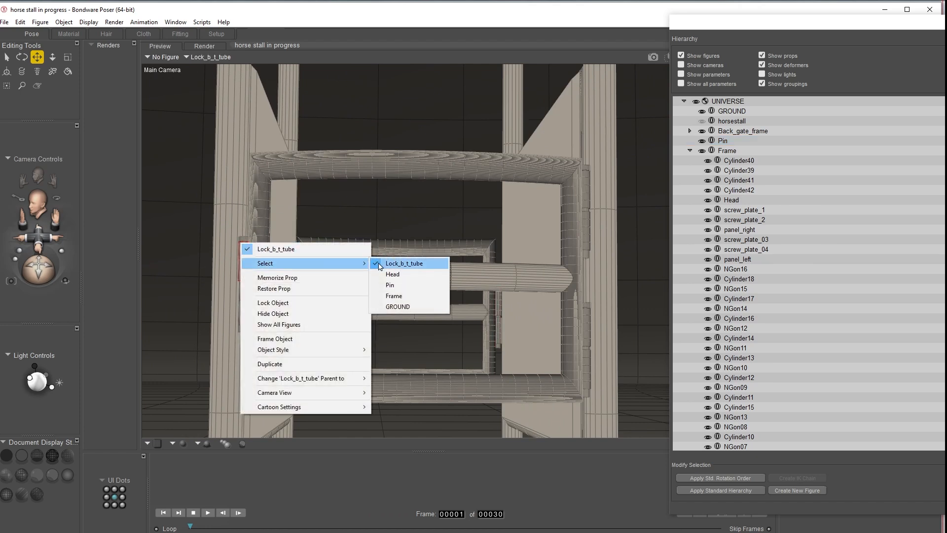
{"action": "left_click", "coordinate": [389, 284]}
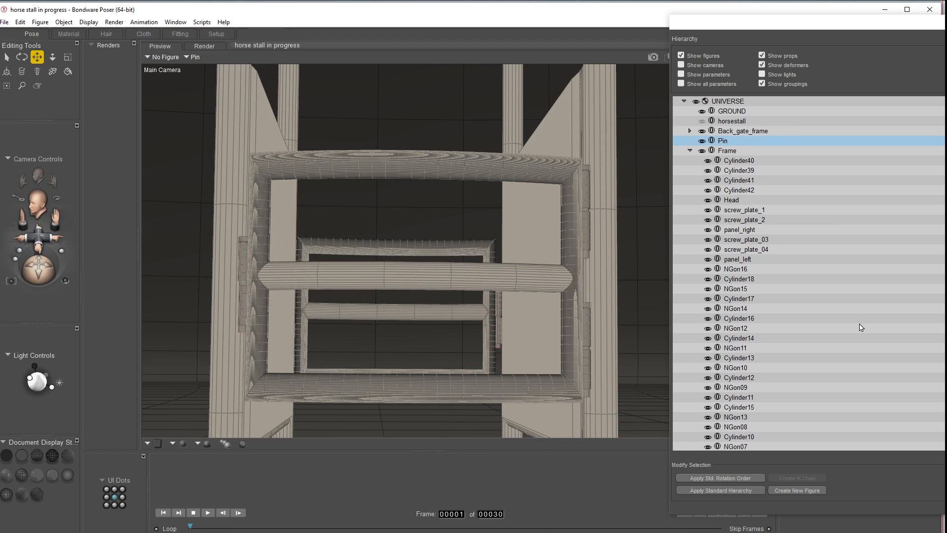
Check the hinge pins at the end of Frame's child list, and collapse Frame's children again
{"action": "left_click", "coordinate": [740, 161]}
{"action": "scroll", "coordinate": [740, 163], "scroll_direction": "down", "scroll_amount": 15}
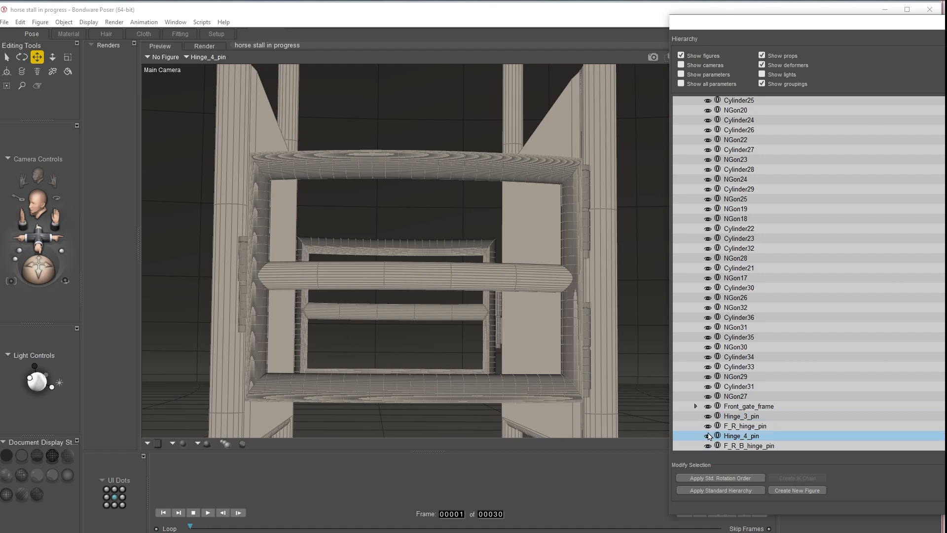
{"action": "left_click", "coordinate": [707, 428]}
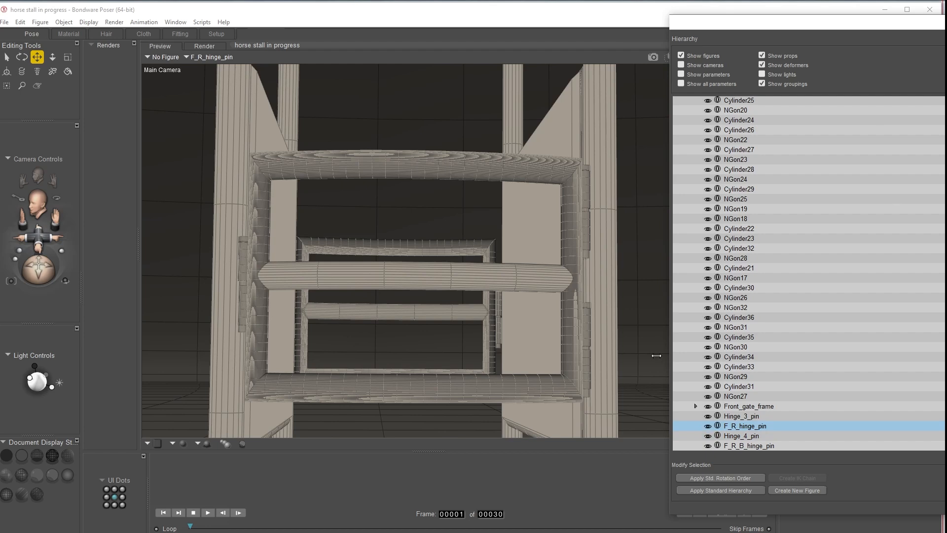
{"action": "left_click_drag", "start_coordinate": [41, 267], "coordinate": [72, 267]}
{"action": "left_click_drag", "start_coordinate": [30, 236], "coordinate": [39, 237]}
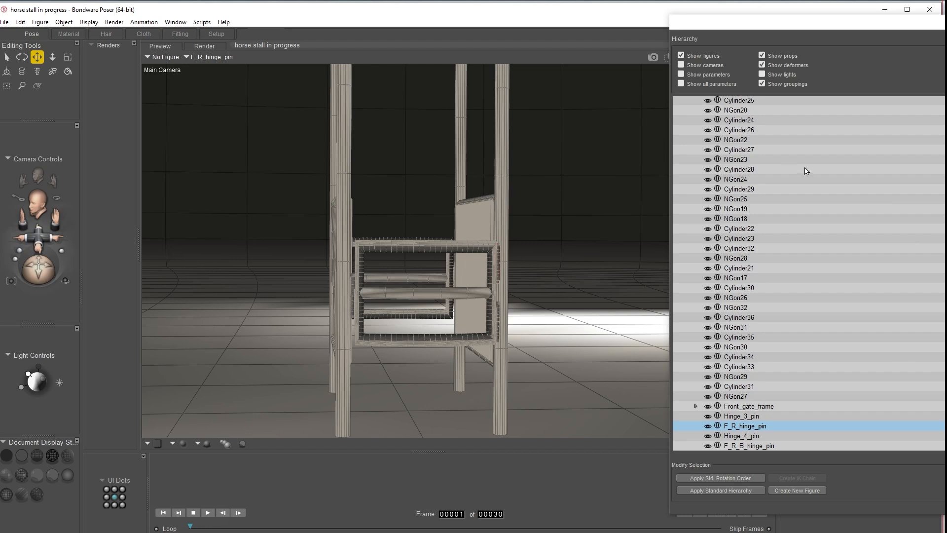
{"action": "left_click", "coordinate": [747, 170]}
{"action": "scroll", "coordinate": [739, 165], "scroll_direction": "up", "scroll_amount": 10}
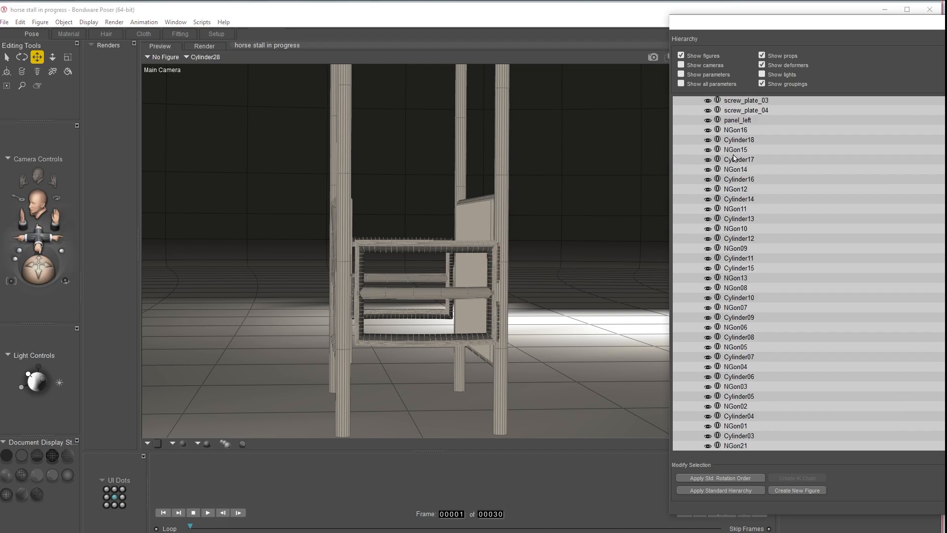
{"action": "left_click", "coordinate": [690, 150]}
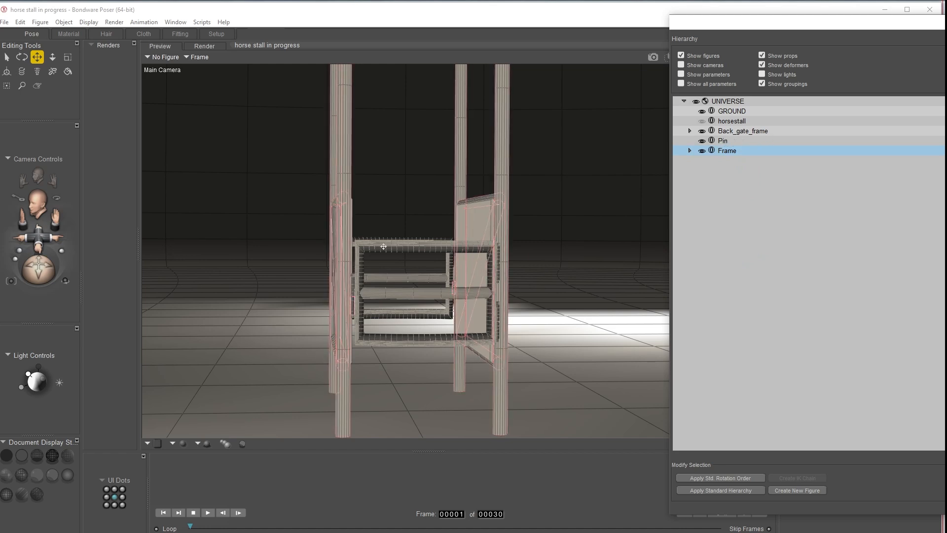
Select Back_gate_frame in the view and pick panel_right lying behind it to check how the side panel is separated
{"action": "left_click_drag", "start_coordinate": [38, 270], "coordinate": [18, 275]}
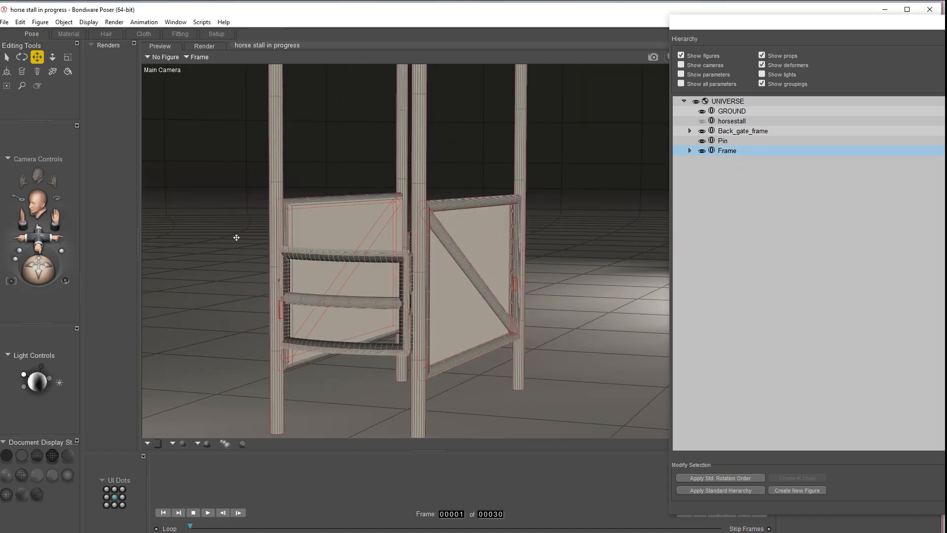
{"action": "left_click", "coordinate": [481, 239]}
{"action": "right_click", "coordinate": [477, 241]}
{"action": "mouse_move", "coordinate": [499, 262]}
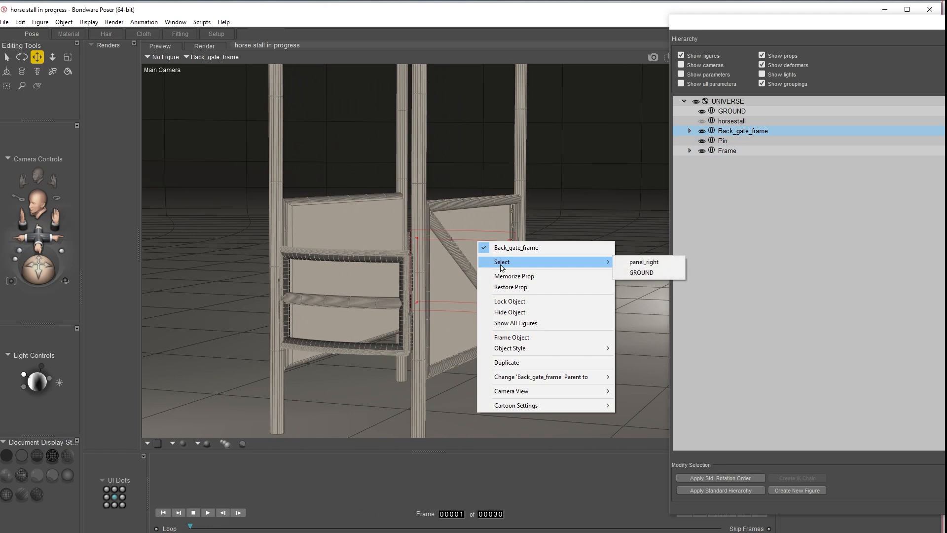
{"action": "left_click", "coordinate": [664, 261]}
Expand Frame's children in the hierarchy and reparent Front_gate_frame from Frame to UNIVERSE
{"action": "left_click", "coordinate": [689, 151]}
{"action": "scroll", "coordinate": [809, 291], "scroll_direction": "down", "scroll_amount": 2}
{"action": "scroll", "coordinate": [800, 305], "scroll_direction": "down", "scroll_amount": 2}
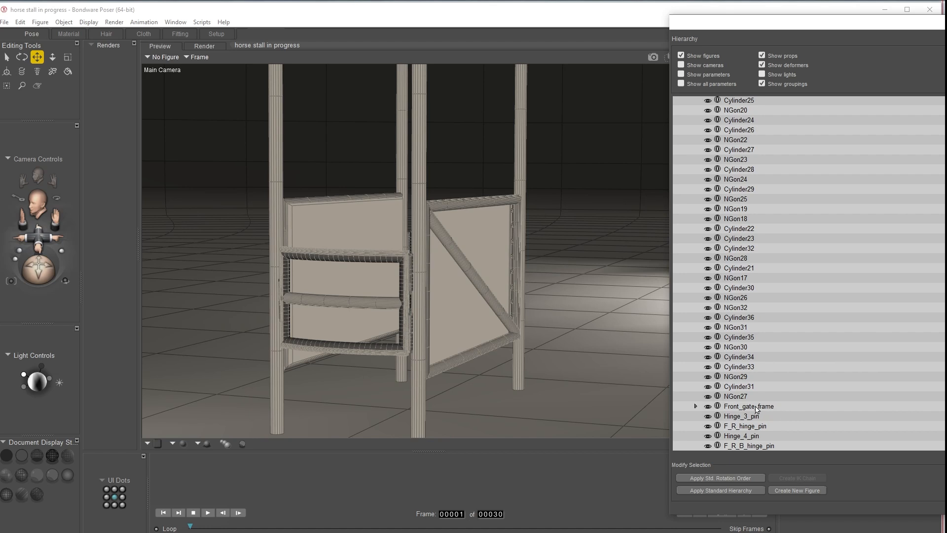
{"action": "left_click_drag", "start_coordinate": [756, 408], "coordinate": [756, 105]}
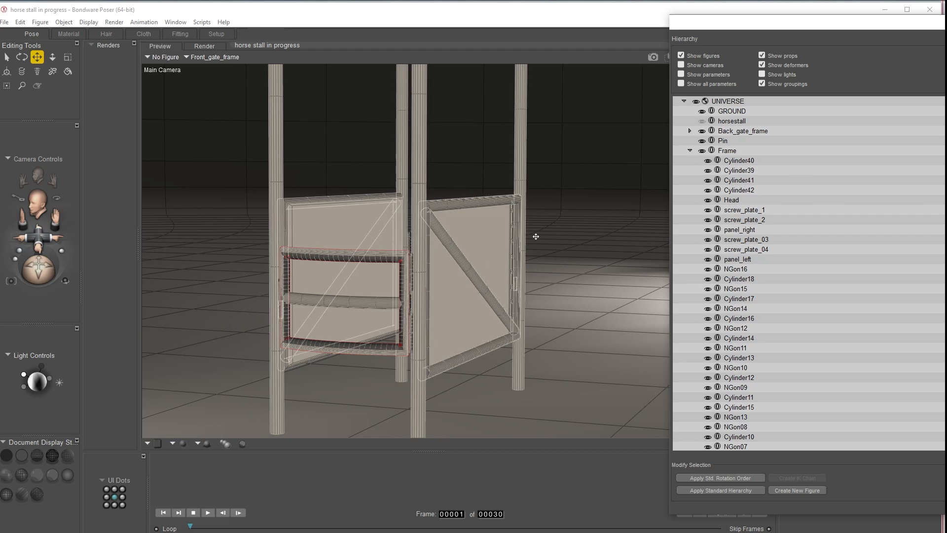
Select the side panel panel_left in the view, reparent it from Frame to UNIVERSE, and collapse Frame's children
{"action": "left_click_drag", "start_coordinate": [39, 267], "coordinate": [242, 254]}
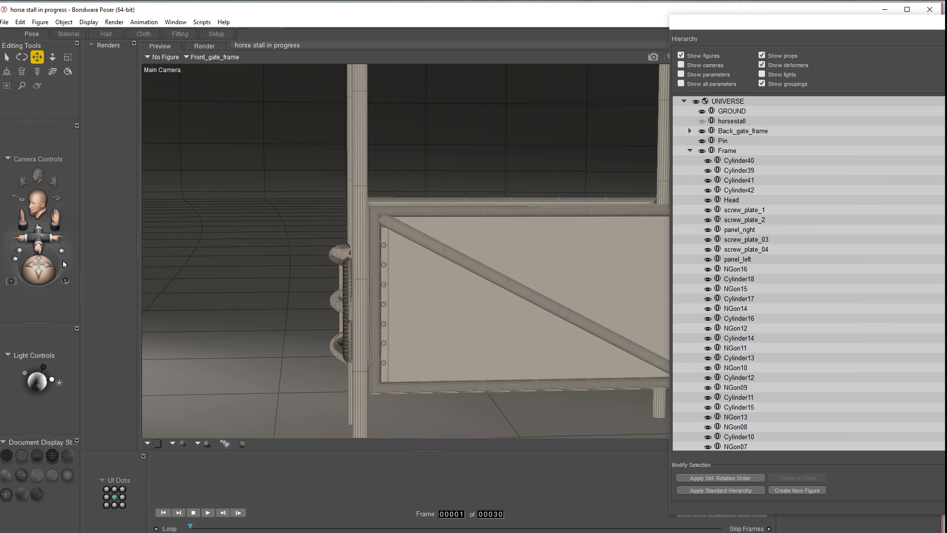
{"action": "left_click_drag", "start_coordinate": [38, 269], "coordinate": [54, 269]}
{"action": "left_click_drag", "start_coordinate": [39, 268], "coordinate": [25, 258]}
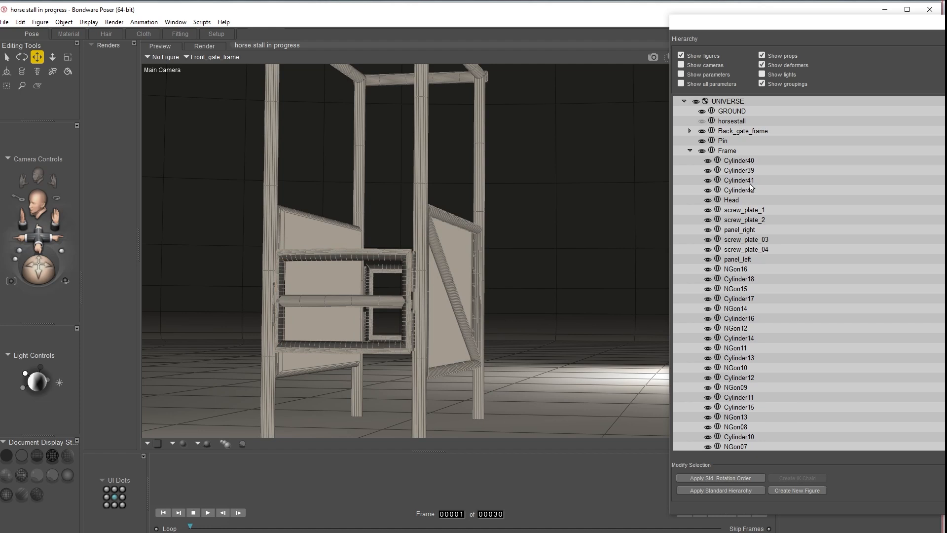
{"action": "left_click", "coordinate": [310, 238]}
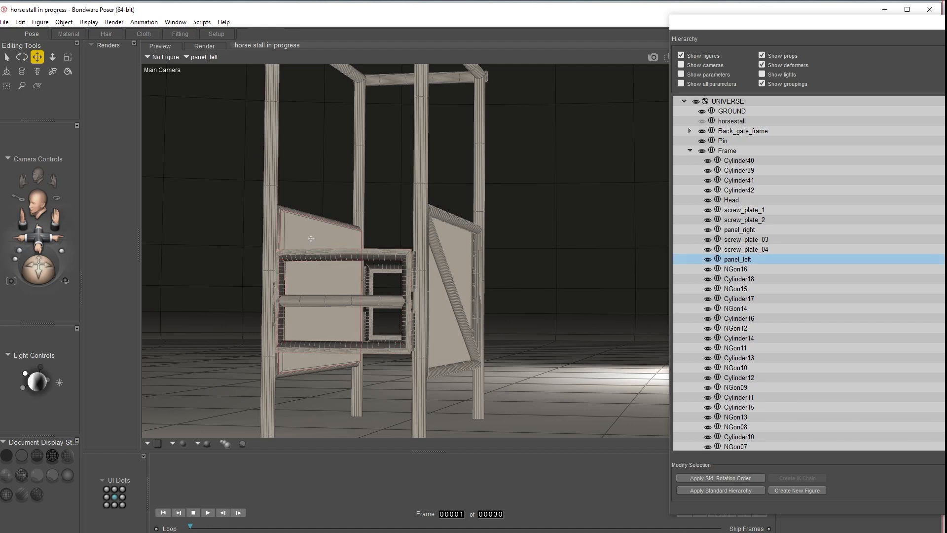
{"action": "left_click_drag", "start_coordinate": [746, 260], "coordinate": [745, 103]}
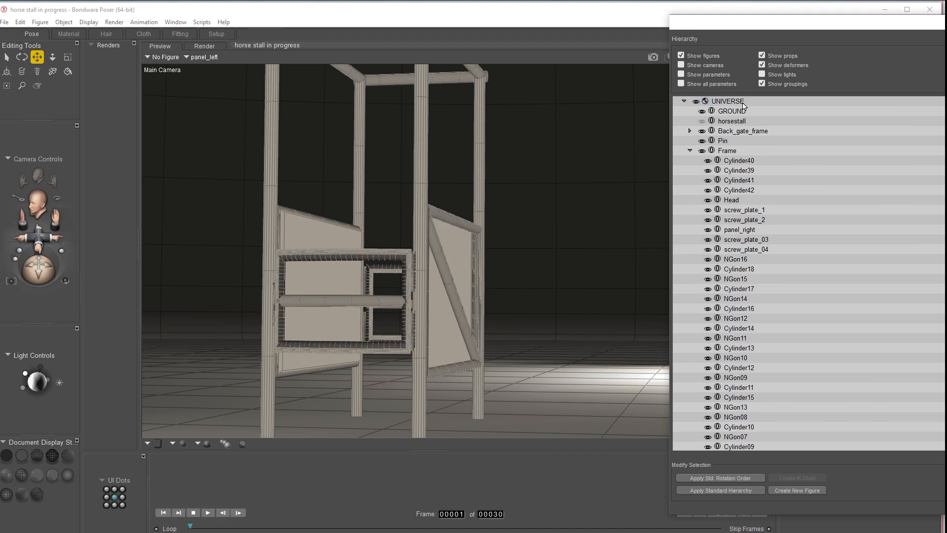
{"action": "left_click", "coordinate": [690, 151]}
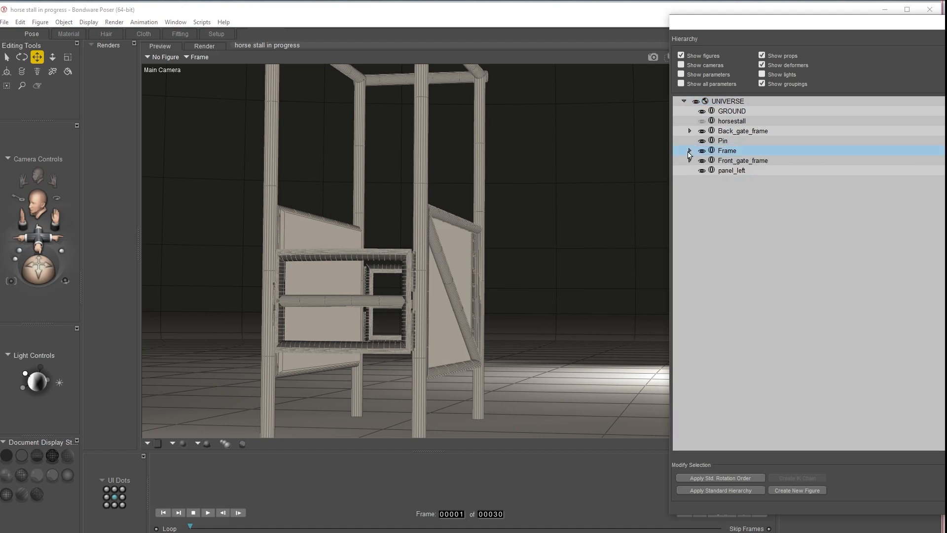
Check what belongs to Front_gate_frame by briefly hiding it and expanding its children, including Front_gate_cross_bar
{"action": "left_click", "coordinate": [719, 161]}
{"action": "left_click", "coordinate": [702, 161]}
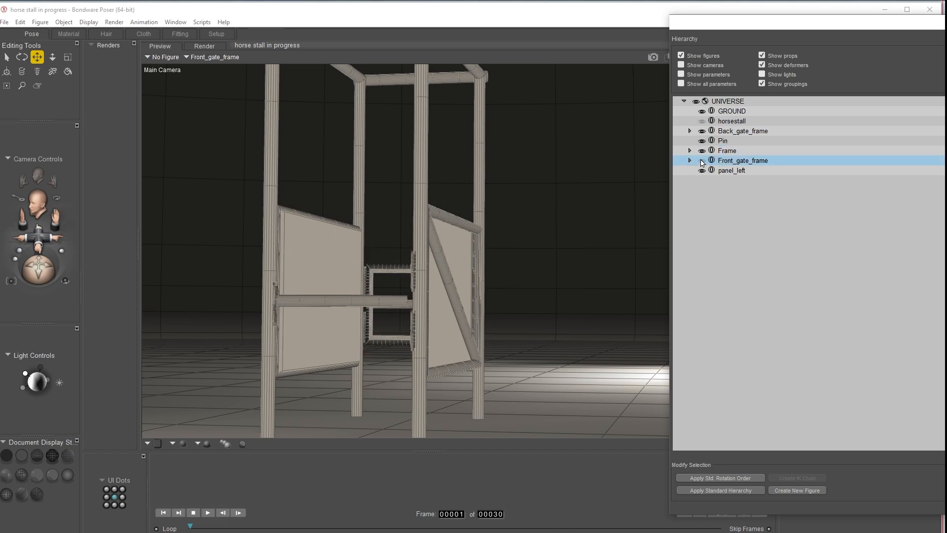
{"action": "left_click", "coordinate": [702, 161]}
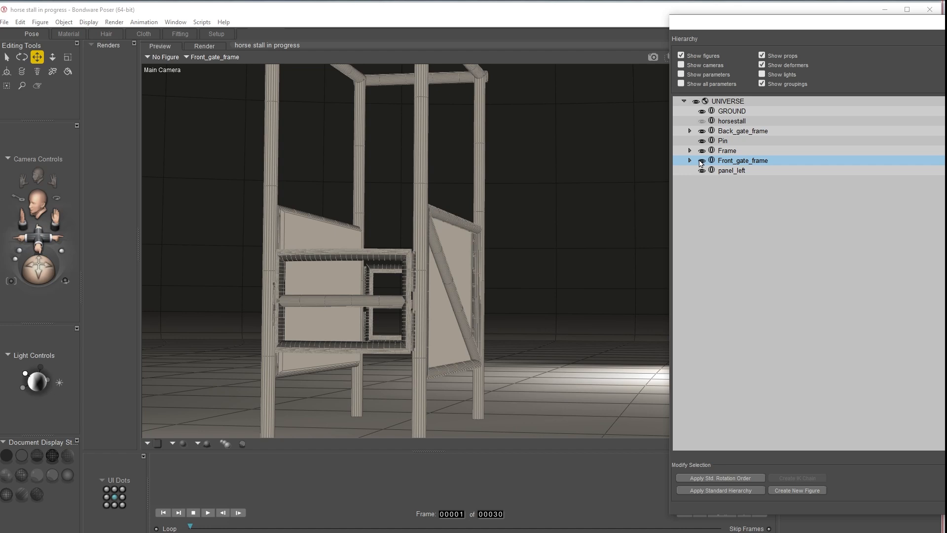
{"action": "left_click", "coordinate": [690, 160]}
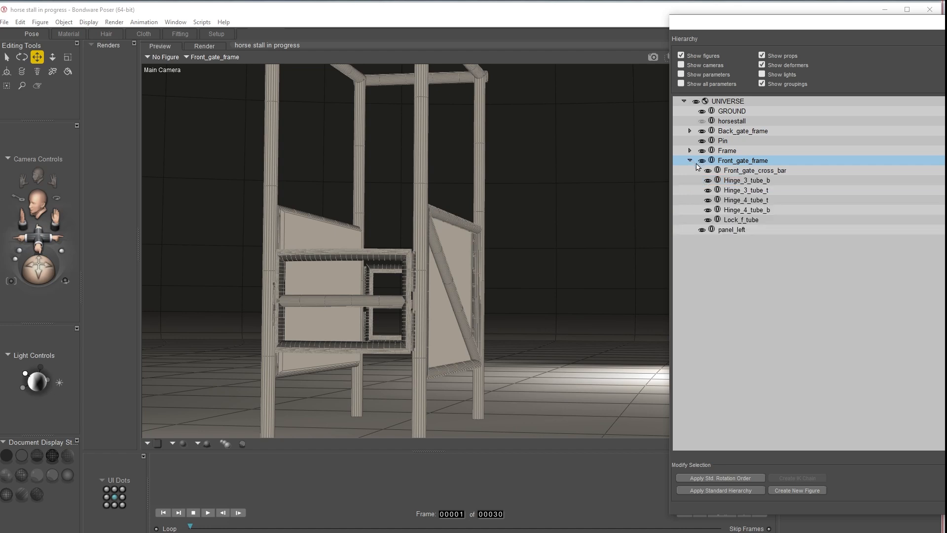
{"action": "left_click", "coordinate": [708, 171]}
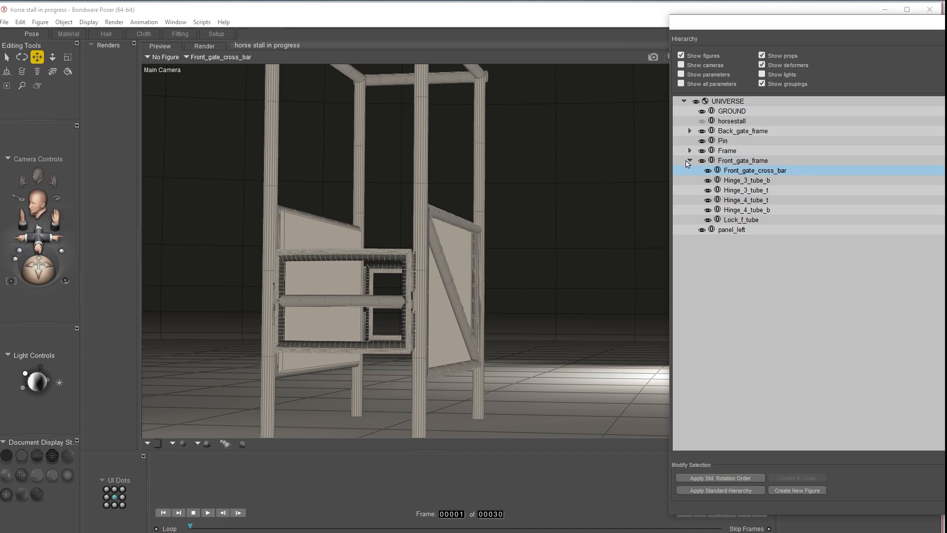
{"action": "left_click", "coordinate": [690, 161]}
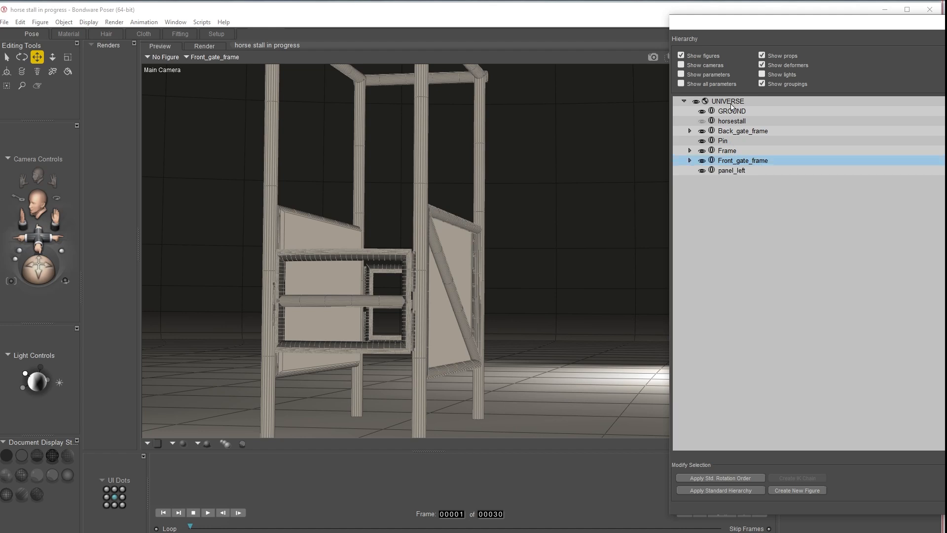
Select Back_gate_frame, and briefly hide Frame to check which parts belong to it
{"action": "left_click", "coordinate": [700, 133]}
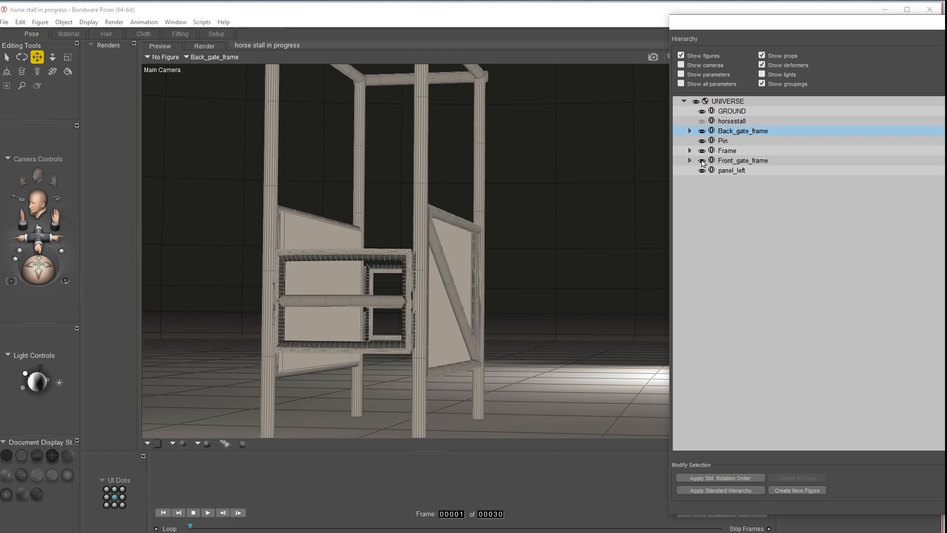
{"action": "left_click", "coordinate": [701, 151]}
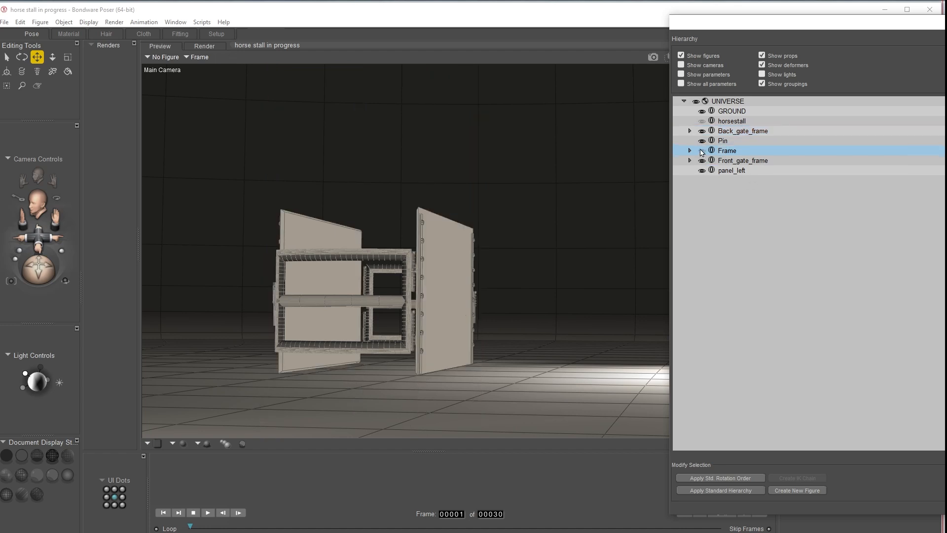
{"action": "left_click", "coordinate": [701, 151]}
Reparent panel_right from Frame to UNIVERSE, and collapse Frame's children again
{"action": "left_click", "coordinate": [690, 151]}
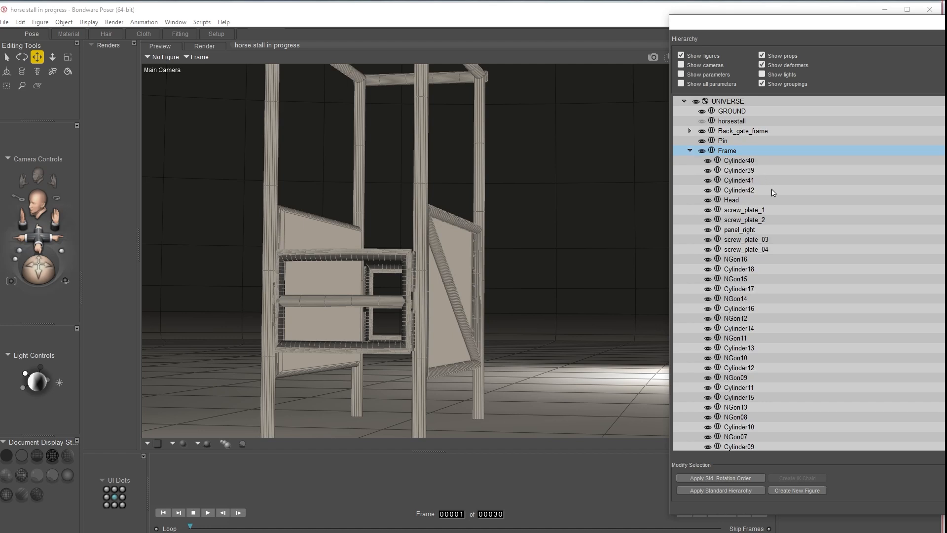
{"action": "left_click_drag", "start_coordinate": [740, 230], "coordinate": [748, 110]}
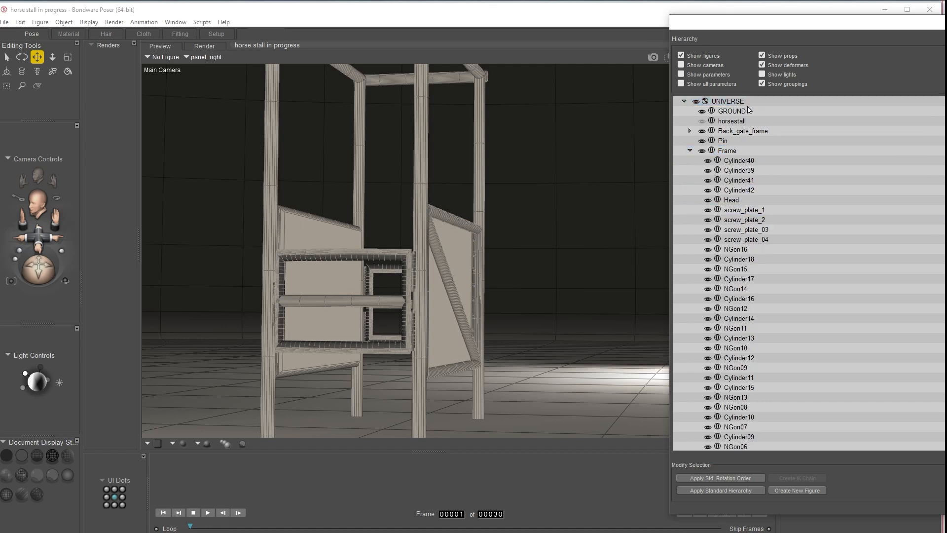
{"action": "left_click", "coordinate": [690, 151]}
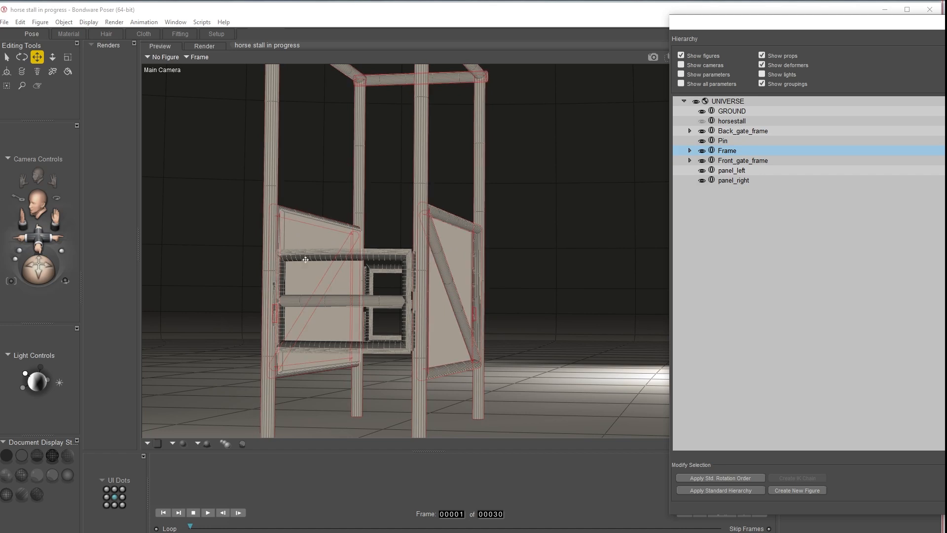
Select panel_left, Frame and Front_gate_frame in turn to check them as separate parts
{"action": "left_click", "coordinate": [750, 171]}
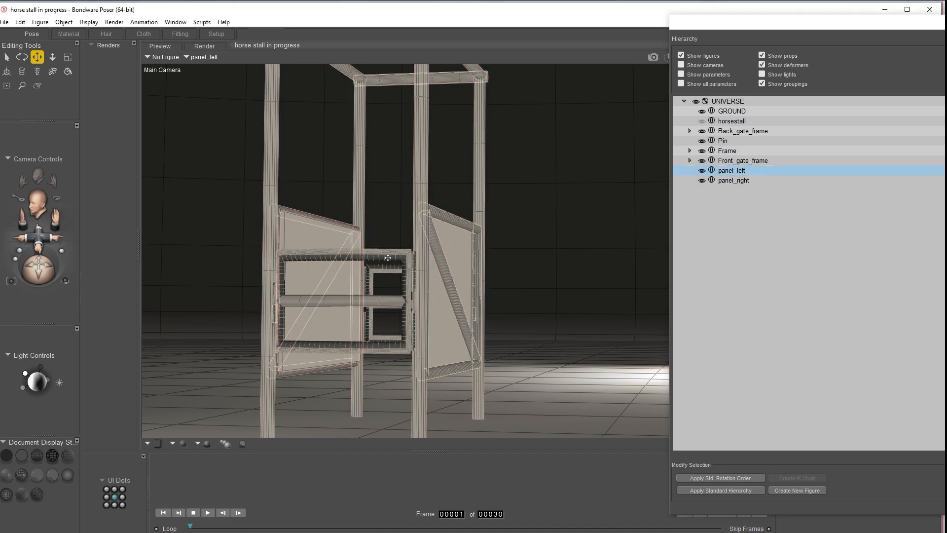
{"action": "left_click", "coordinate": [384, 253]}
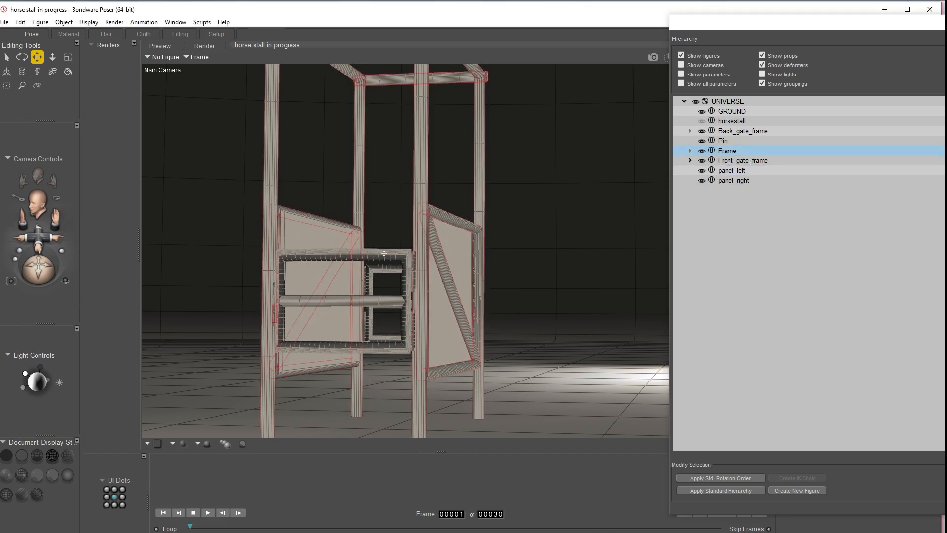
{"action": "left_click", "coordinate": [352, 350]}
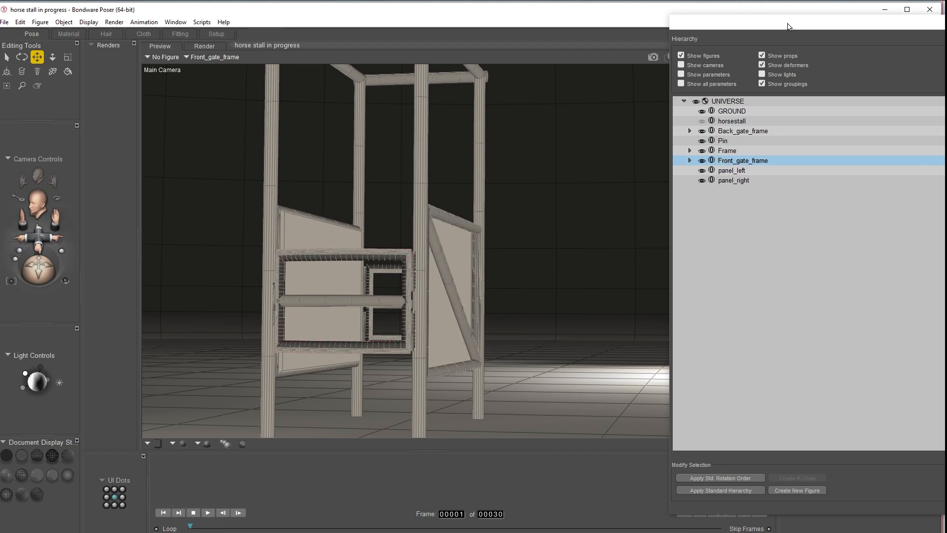
Move the hierarchy window aside and check panel_left's properties by switching its visibility off and on
{"action": "left_click_drag", "start_coordinate": [746, 25], "coordinate": [946, 19]}
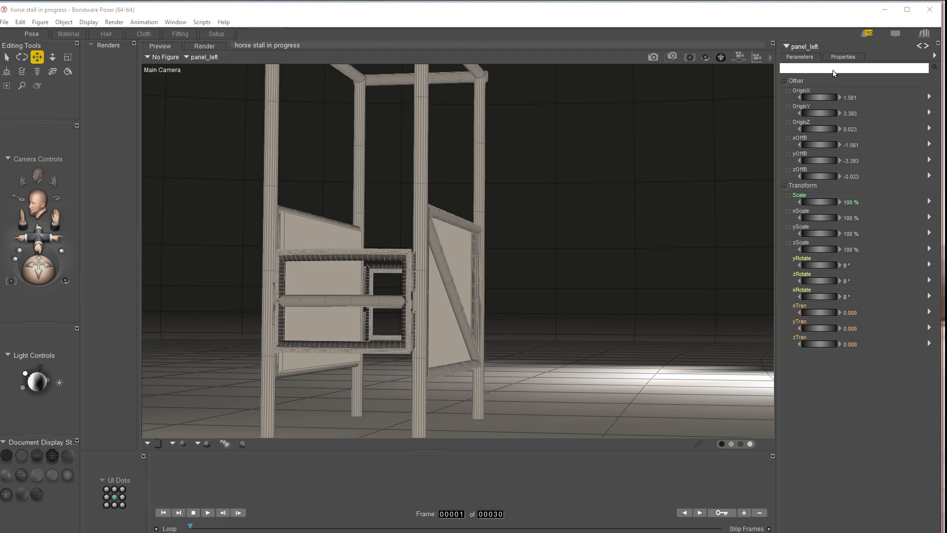
{"action": "left_click", "coordinate": [849, 59]}
{"action": "left_click", "coordinate": [788, 95]}
{"action": "left_click", "coordinate": [788, 94]}
Bring back the hierarchy window to select Back_gate_frame, move the window aside and show the prop's parameters
{"action": "left_click_drag", "start_coordinate": [946, 50], "coordinate": [668, 28]}
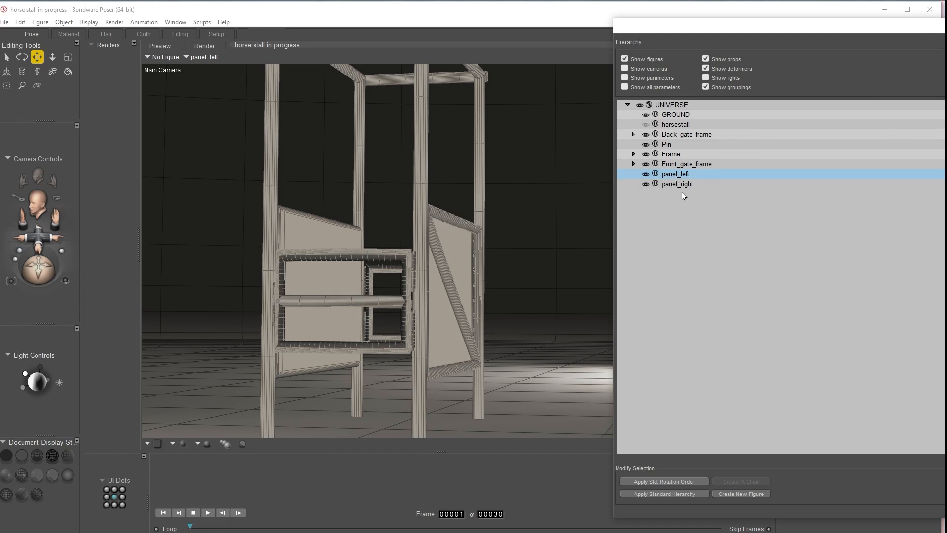
{"action": "right_click", "coordinate": [674, 136]}
{"action": "left_click", "coordinate": [661, 138]}
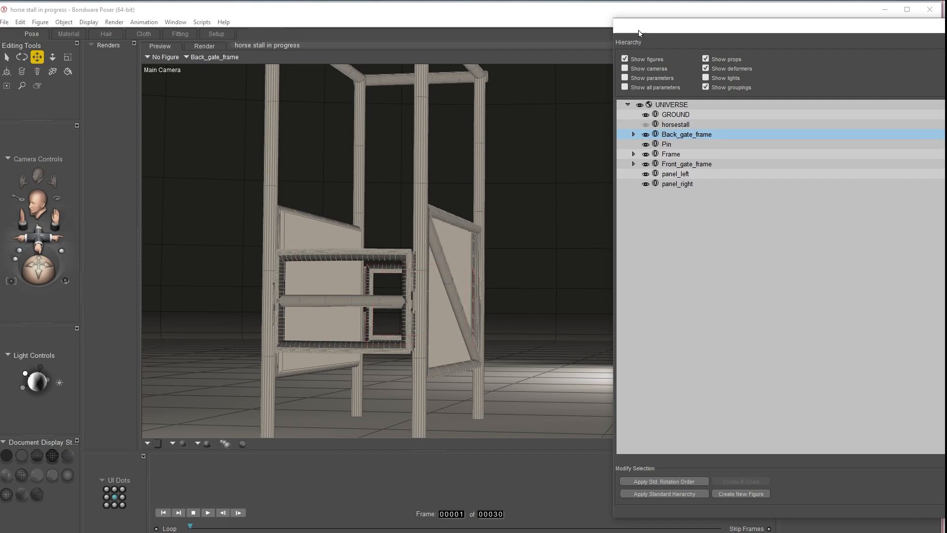
{"action": "left_click_drag", "start_coordinate": [683, 29], "coordinate": [945, 29]}
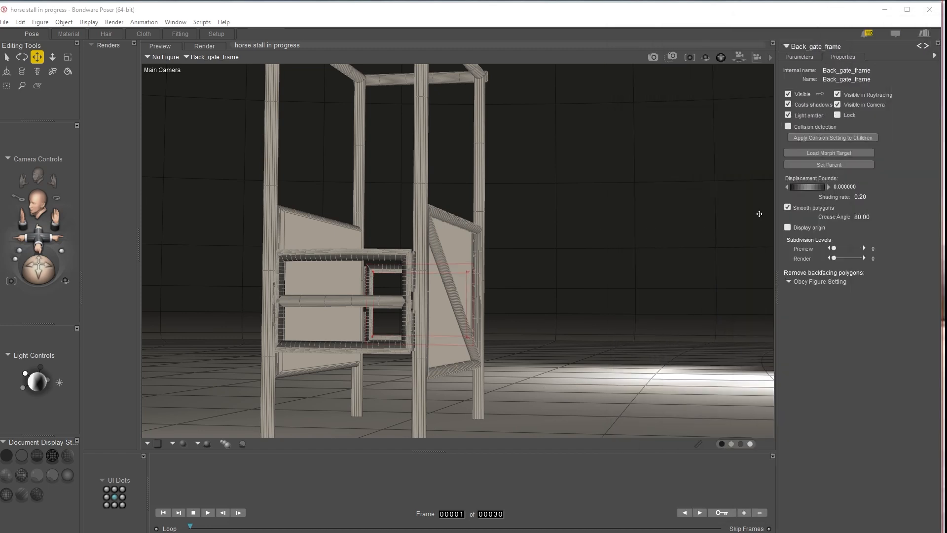
{"action": "left_click", "coordinate": [800, 55]}
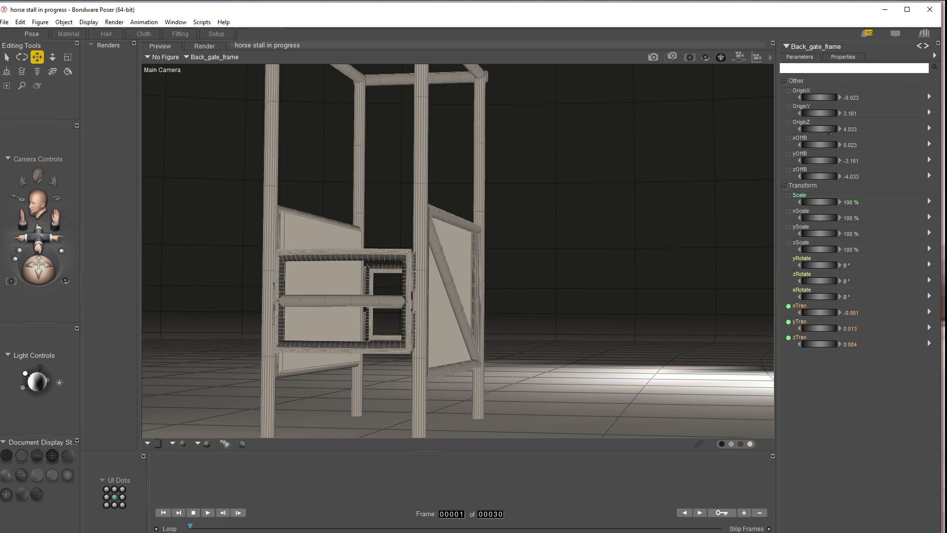
Try out the gate frames' translation dials and a 24° Y rotation of Front_gate_frame, undoing each trial
{"action": "left_click_drag", "start_coordinate": [805, 344], "coordinate": [809, 343]}
{"action": "key", "text": "ctrl+z"}
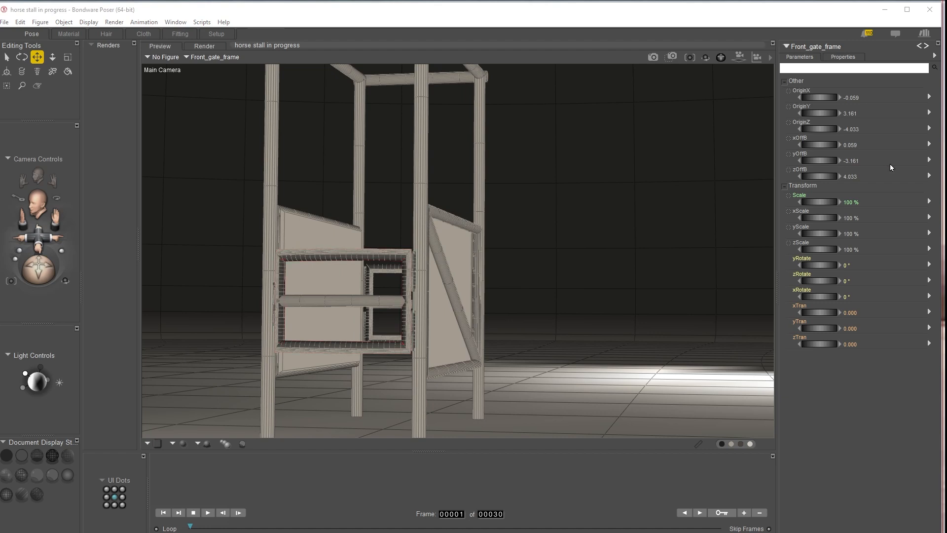
{"action": "left_click_drag", "start_coordinate": [811, 326], "coordinate": [809, 329]}
{"action": "key", "text": "ctrl+z"}
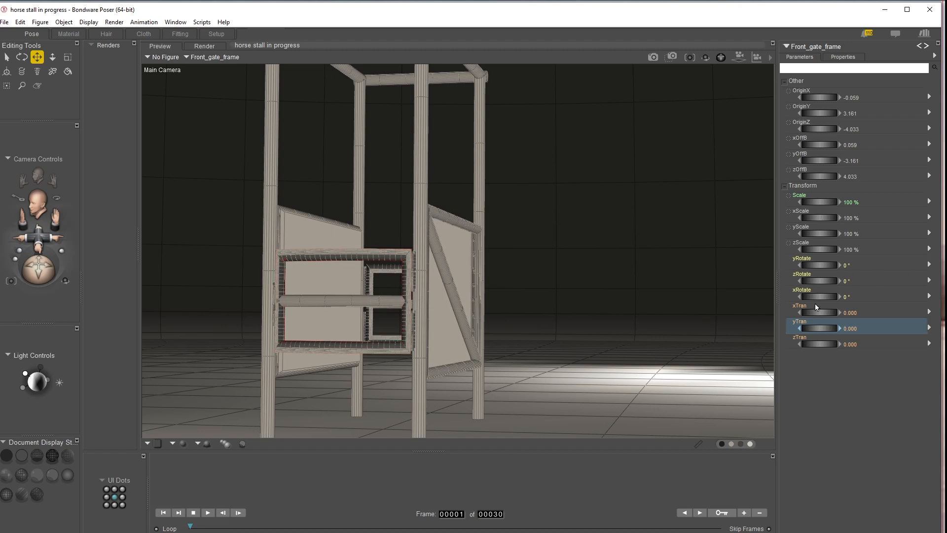
{"action": "mouse_move", "coordinate": [818, 265]}
{"action": "left_mouse_down"}
{"action": "mouse_move", "coordinate": [869, 265]}
{"action": "mouse_move", "coordinate": [830, 265]}
{"action": "left_mouse_up"}
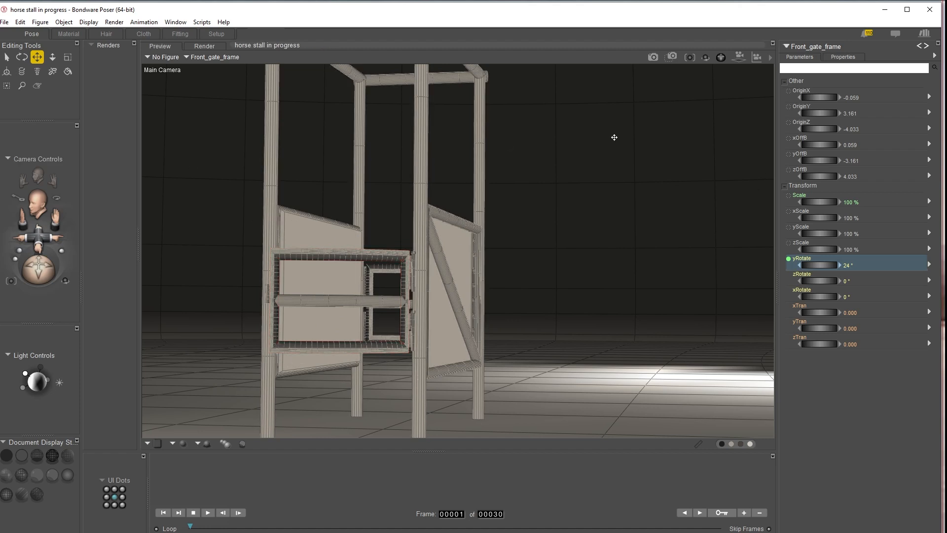
{"action": "key", "text": "ctrl+z"}
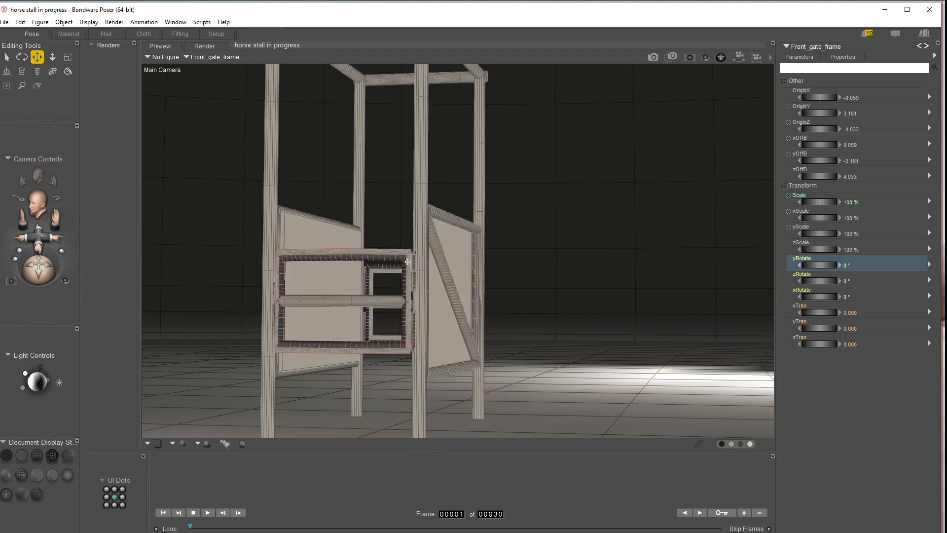
Try out the parameter grouping and the display of hidden origin and offset parameters for Front_gate_frame, restoring both display options
{"action": "mouse_move", "coordinate": [32, 262]}
{"action": "left_mouse_down"}
{"action": "mouse_move", "coordinate": [34, 301]}
{"action": "mouse_move", "coordinate": [32, 263]}
{"action": "left_mouse_up"}
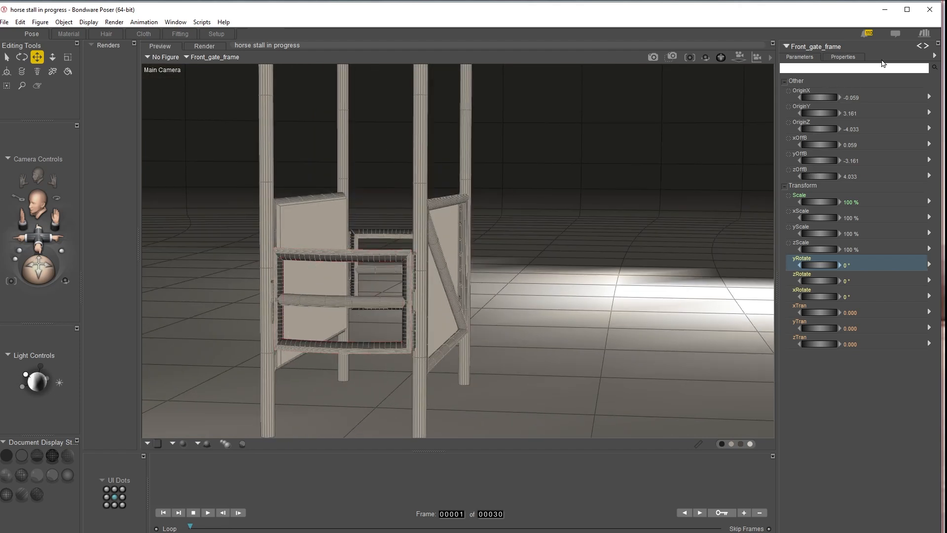
{"action": "left_click", "coordinate": [934, 55]}
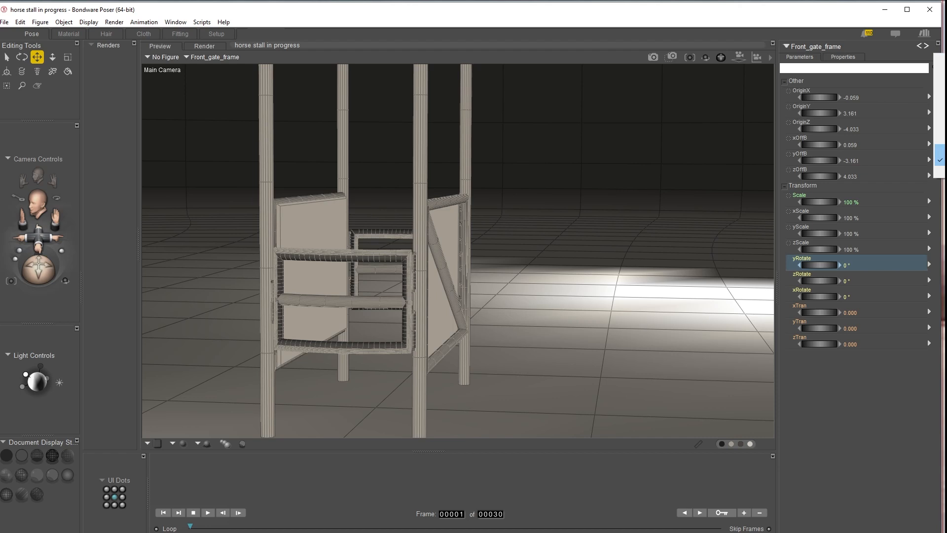
{"action": "left_click", "coordinate": [939, 159]}
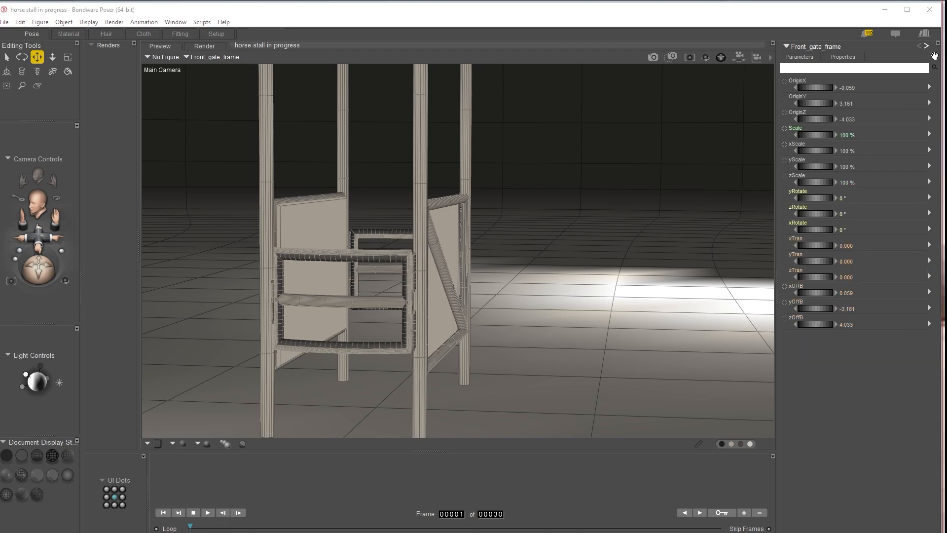
{"action": "left_click", "coordinate": [934, 55]}
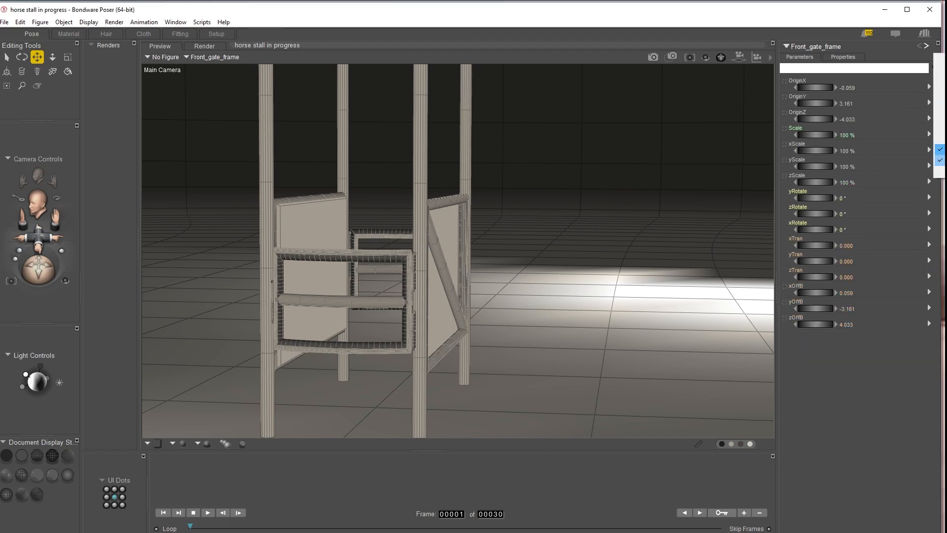
{"action": "left_click", "coordinate": [940, 149]}
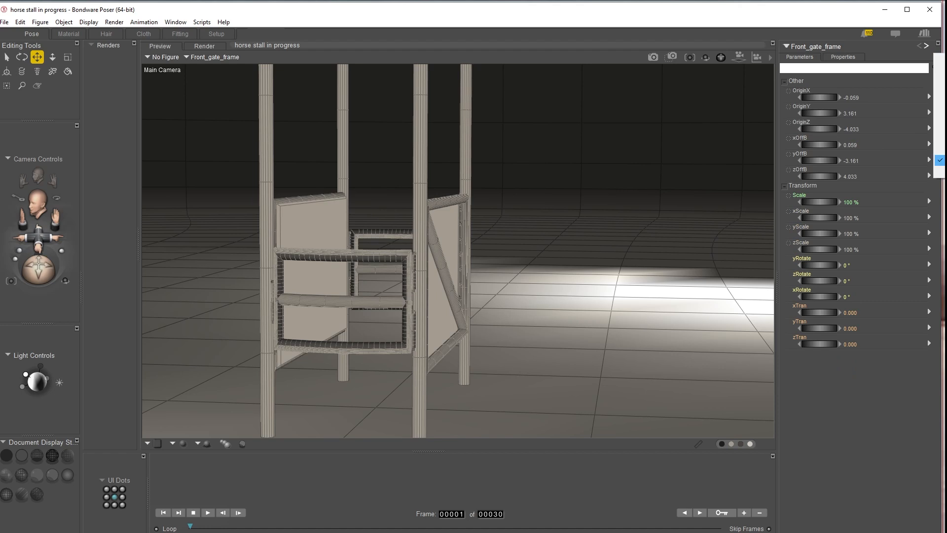
{"action": "left_click", "coordinate": [939, 160]}
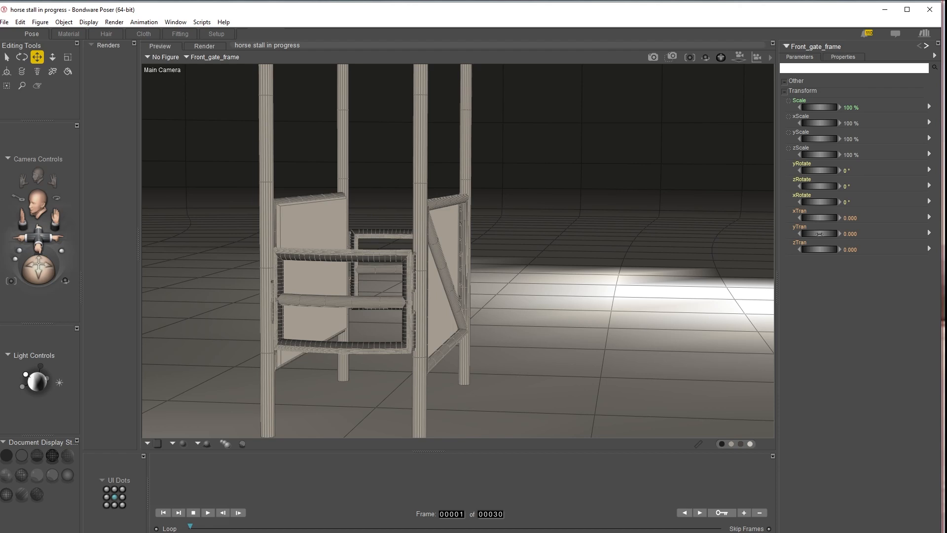
{"action": "left_click", "coordinate": [935, 58]}
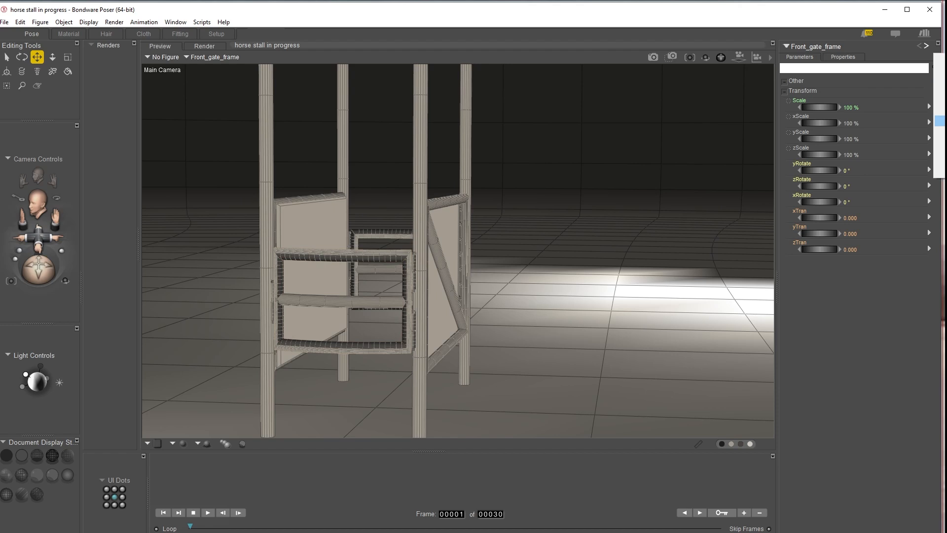
{"action": "left_click", "coordinate": [938, 160]}
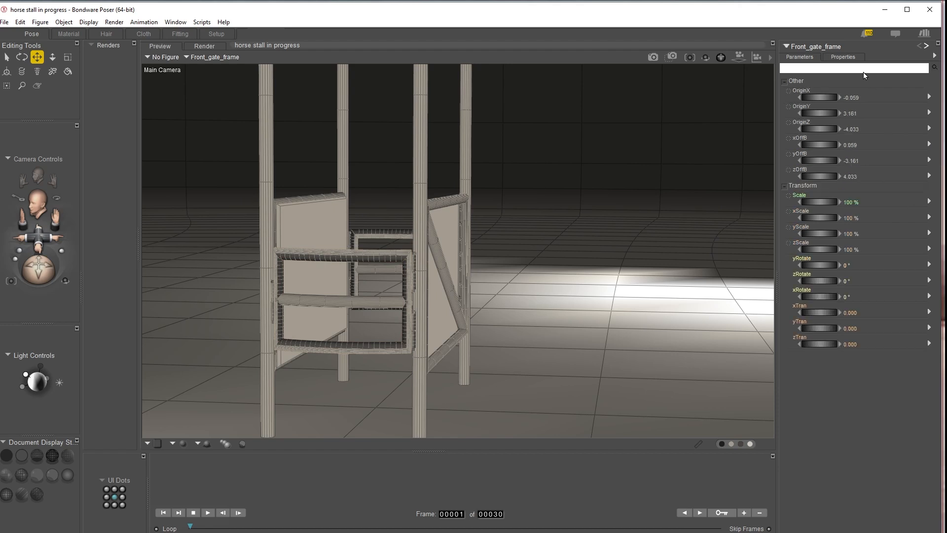
Turn on the origin display for Front_gate_frame and show the scene in a see-through wireframe style
{"action": "left_click", "coordinate": [838, 58]}
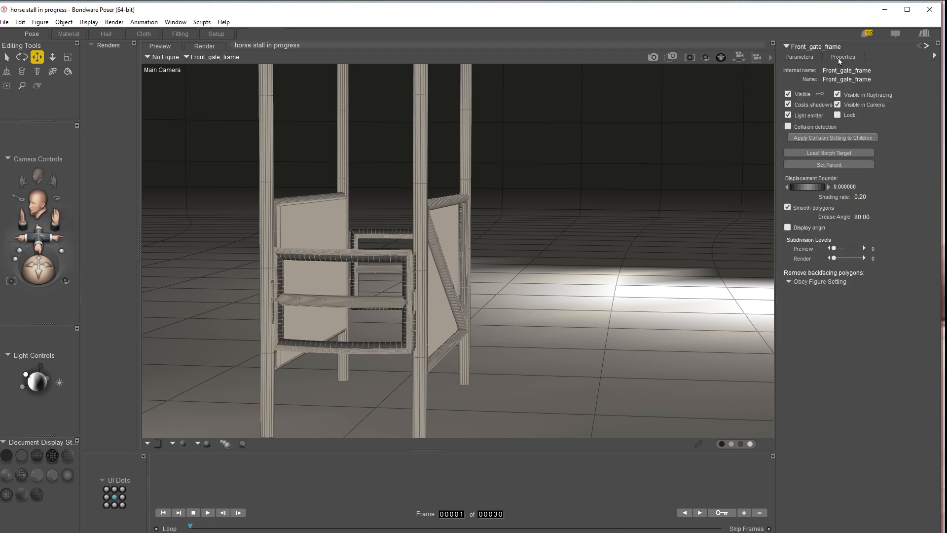
{"action": "left_click", "coordinate": [788, 227]}
{"action": "left_click", "coordinate": [37, 455]}
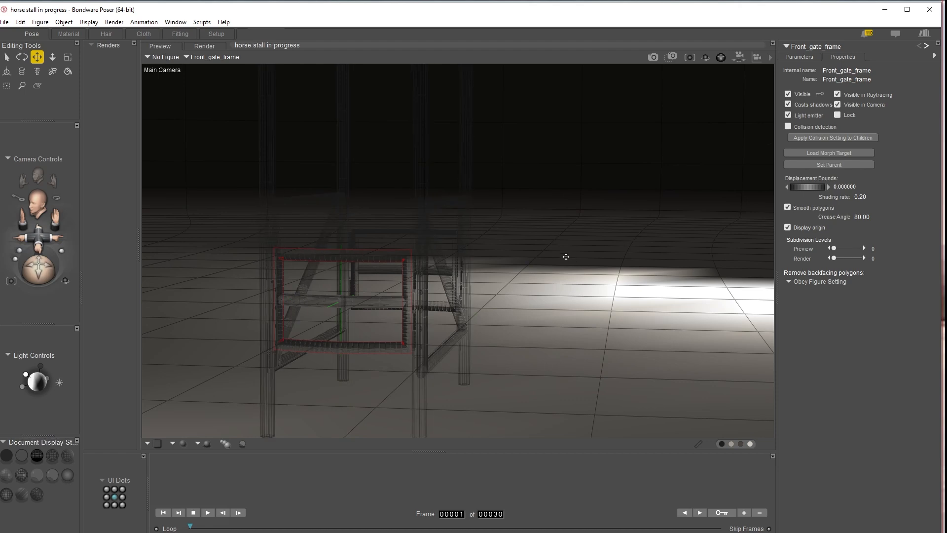
Select the GROUND prop and switch off its visibility so the stall stands on a plain background
{"action": "right_click", "coordinate": [569, 270]}
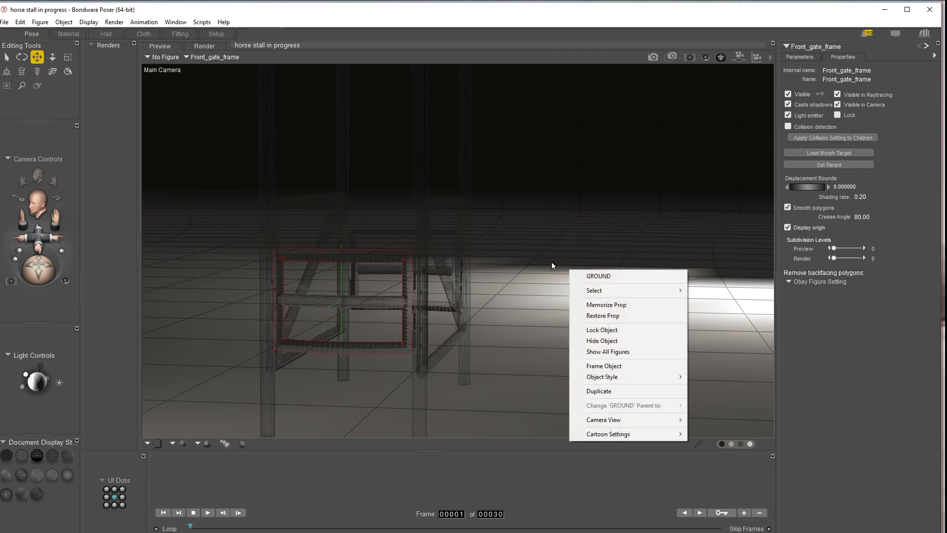
{"action": "left_click", "coordinate": [605, 277]}
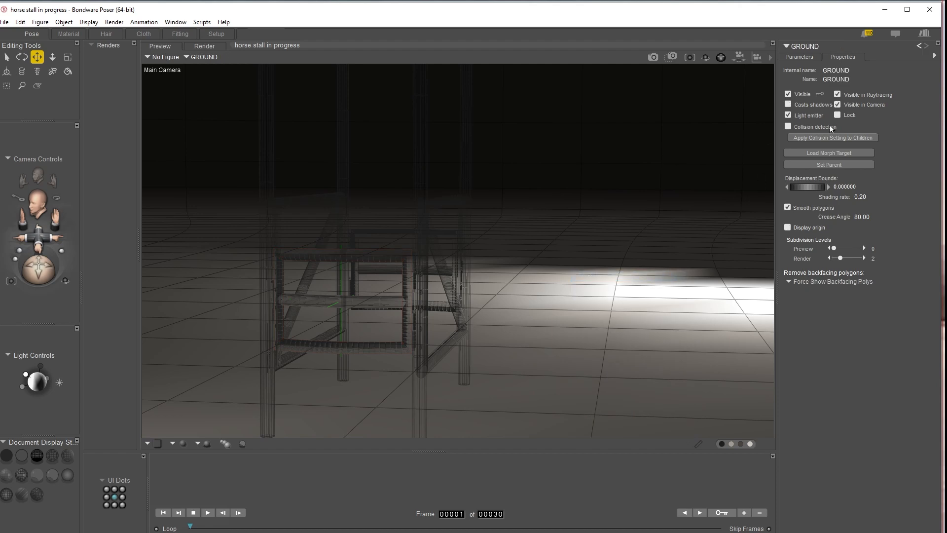
{"action": "left_click", "coordinate": [787, 95]}
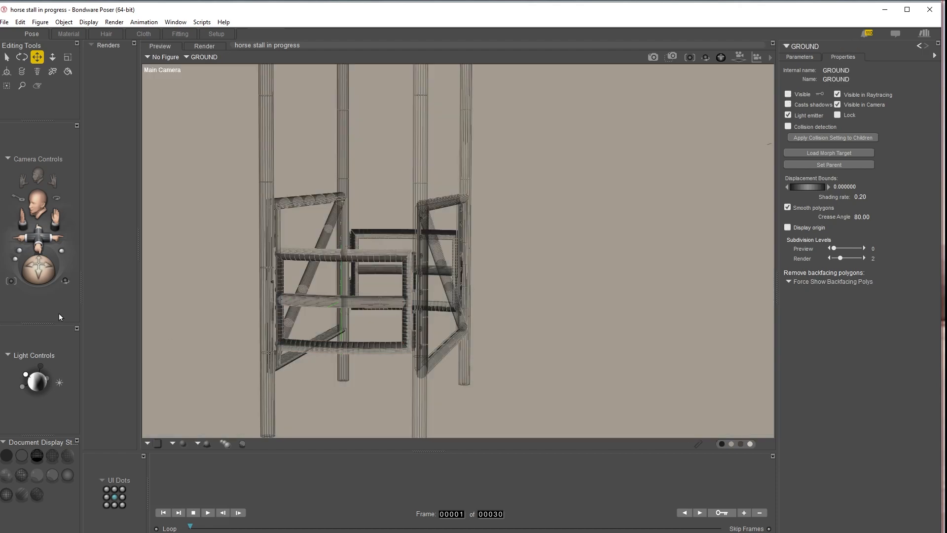
{"action": "mouse_move", "coordinate": [38, 235]}
{"action": "left_mouse_down"}
{"action": "mouse_move", "coordinate": [40, 271]}
{"action": "mouse_move", "coordinate": [38, 238]}
{"action": "left_mouse_up"}
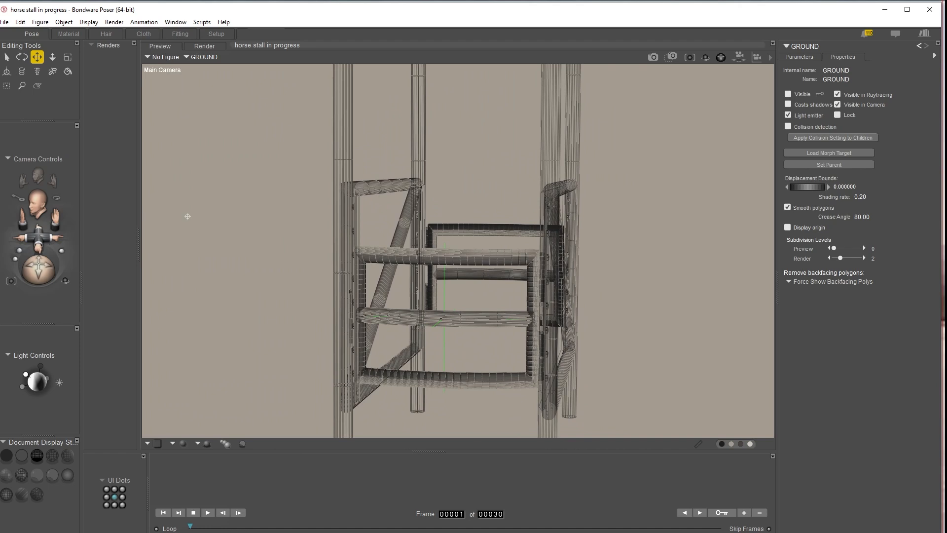
Switch to the Top camera and frame both gate ends of the stall to inspect them from above
{"action": "key", "text": "ctrl+t"}
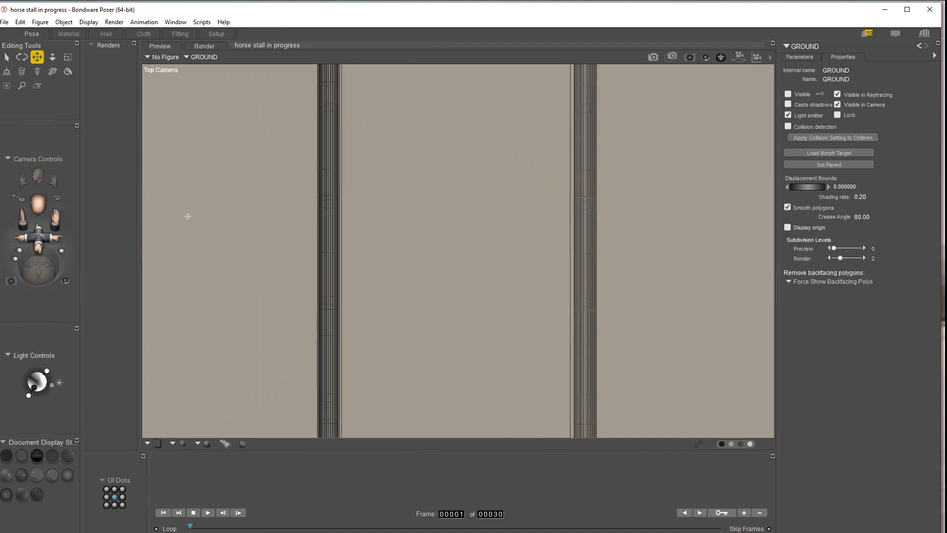
{"action": "left_click_drag", "start_coordinate": [55, 217], "coordinate": [56, 219]}
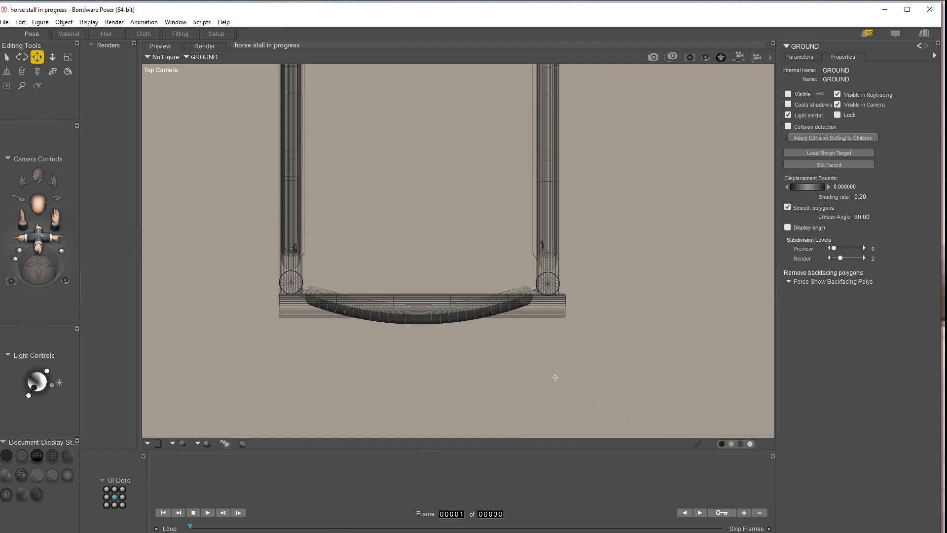
{"action": "left_click_drag", "start_coordinate": [54, 217], "coordinate": [54, 212]}
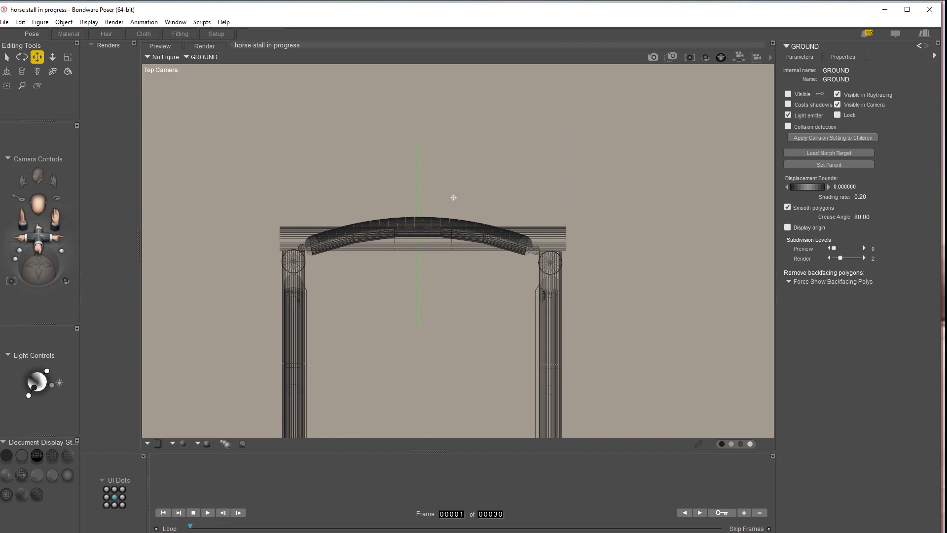
{"action": "left_click_drag", "start_coordinate": [38, 232], "coordinate": [38, 245]}
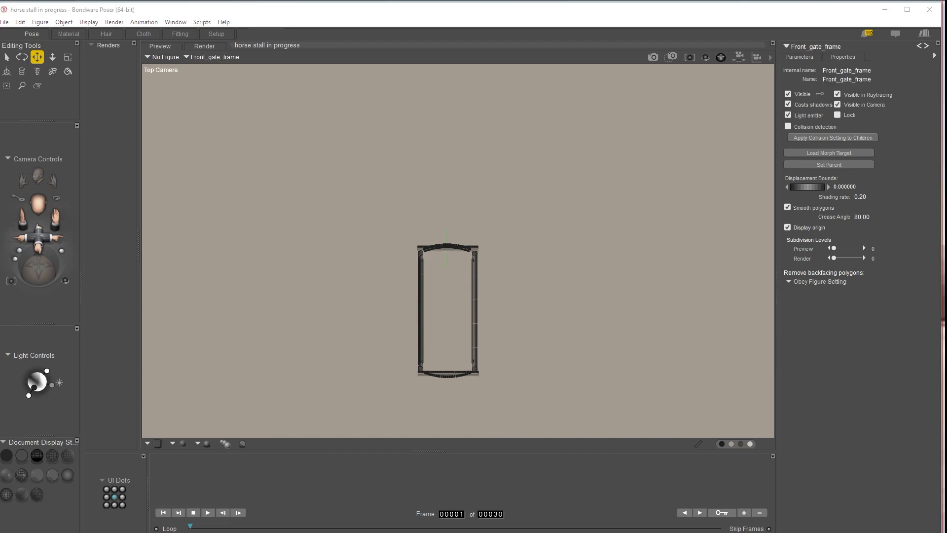
Try moving Front_gate_frame along Z to identify its end of the stall, undoing the trial
{"action": "left_click", "coordinate": [799, 57]}
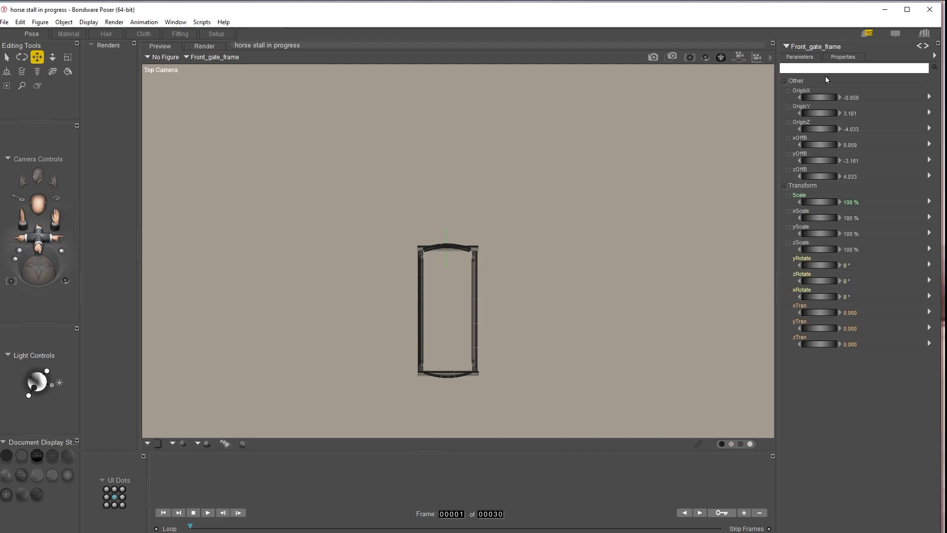
{"action": "left_click_drag", "start_coordinate": [810, 345], "coordinate": [783, 345]}
{"action": "key", "text": "ctrl+z"}
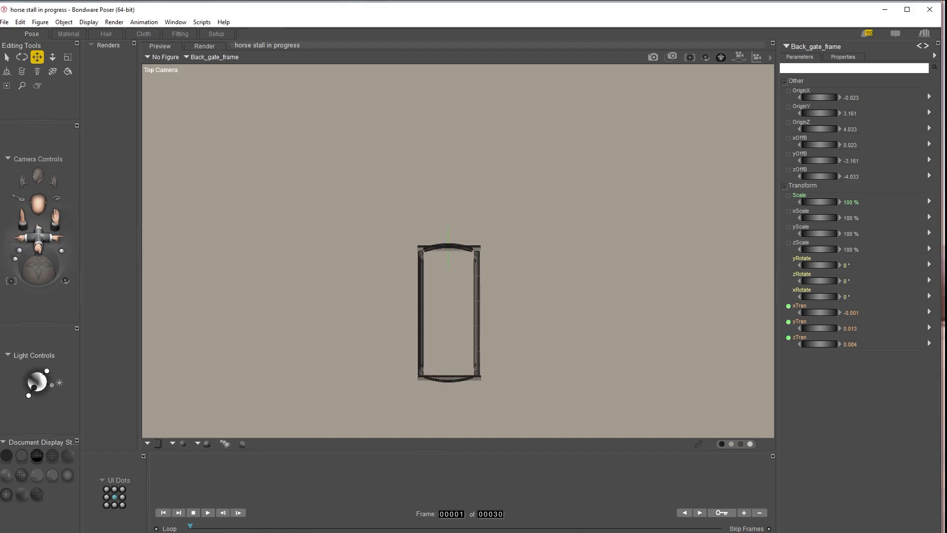
Close in on the gate's hinge corner in the top view and shift Back_gate_frame's OriginX to 0.458
{"action": "left_click_drag", "start_coordinate": [38, 232], "coordinate": [54, 239]}
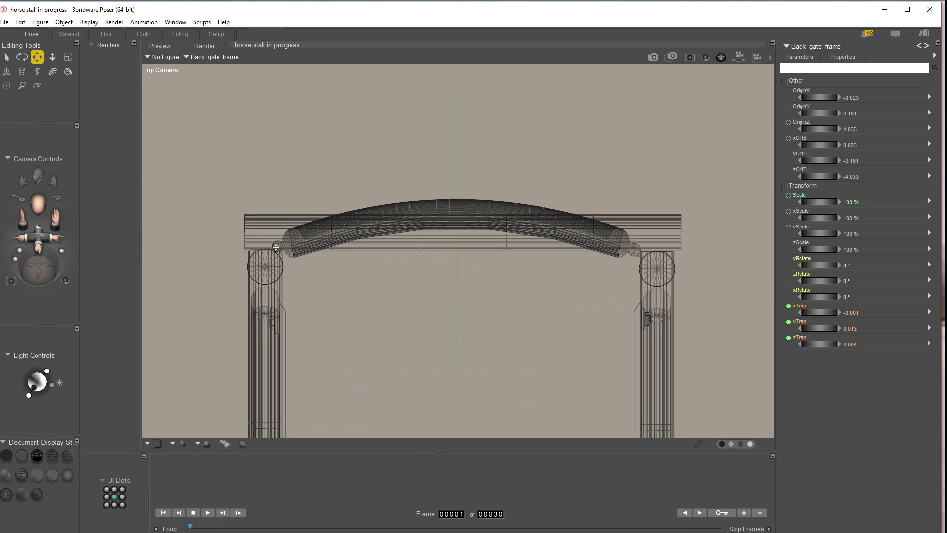
{"action": "left_click_drag", "start_coordinate": [39, 234], "coordinate": [49, 248]}
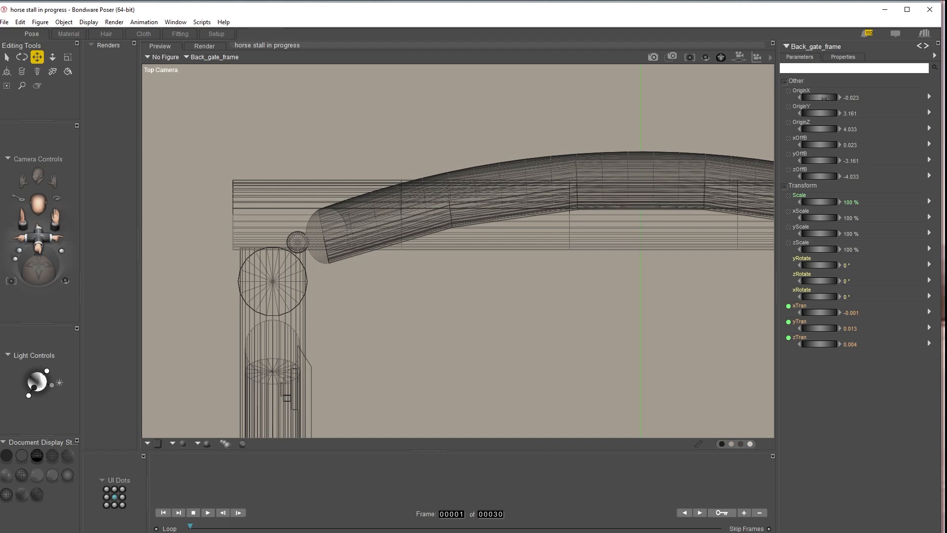
{"action": "mouse_move", "coordinate": [818, 98]}
{"action": "left_mouse_down"}
{"action": "mouse_move", "coordinate": [848, 97]}
{"action": "mouse_move", "coordinate": [822, 98]}
{"action": "left_mouse_up"}
{"action": "left_click_drag", "start_coordinate": [42, 235], "coordinate": [41, 262]}
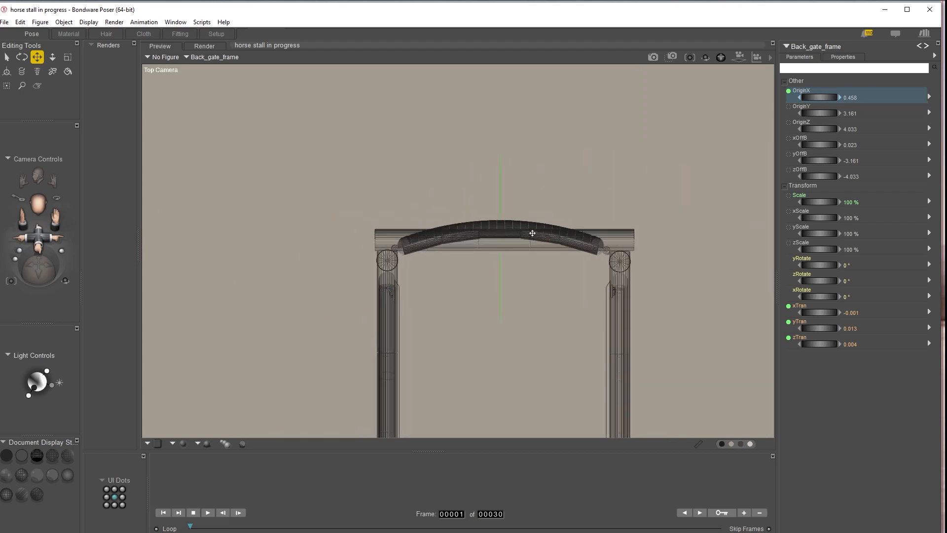
Select Front_gate_frame in the top view, check its properties and try an X translation, undoing the trial
{"action": "left_click", "coordinate": [525, 230]}
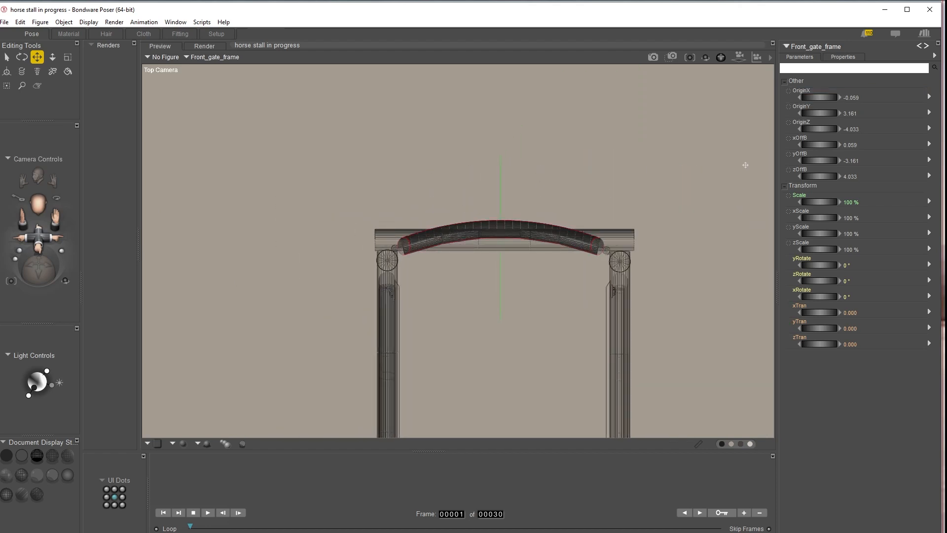
{"action": "left_click", "coordinate": [844, 57]}
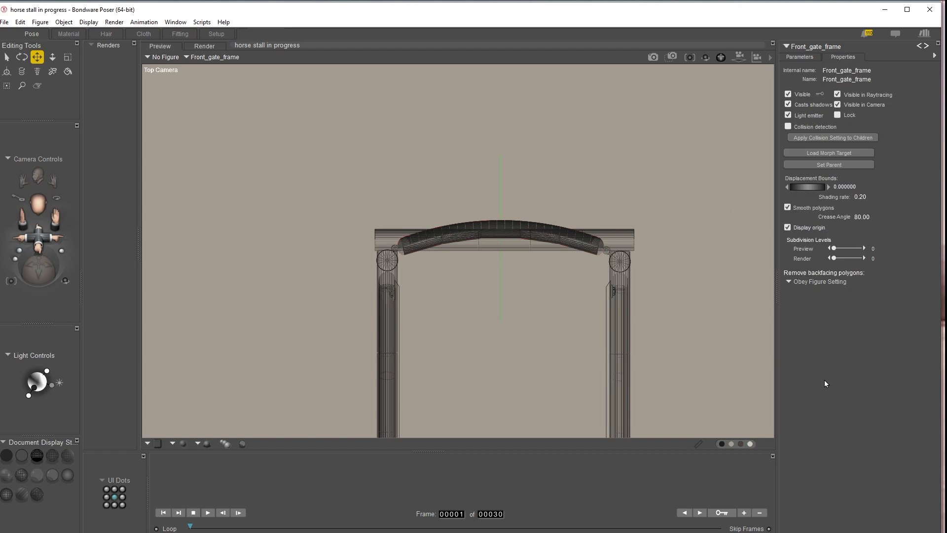
{"action": "left_click", "coordinate": [800, 57]}
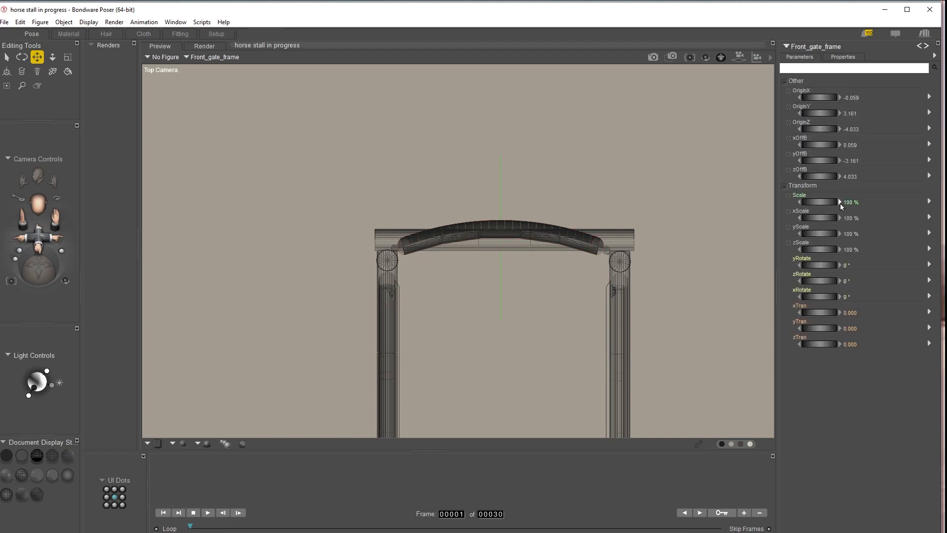
{"action": "mouse_move", "coordinate": [817, 312]}
{"action": "left_mouse_down"}
{"action": "mouse_move", "coordinate": [803, 312]}
{"action": "mouse_move", "coordinate": [834, 312]}
{"action": "mouse_move", "coordinate": [807, 313]}
{"action": "left_mouse_up"}
{"action": "key", "text": "ctrl+z"}
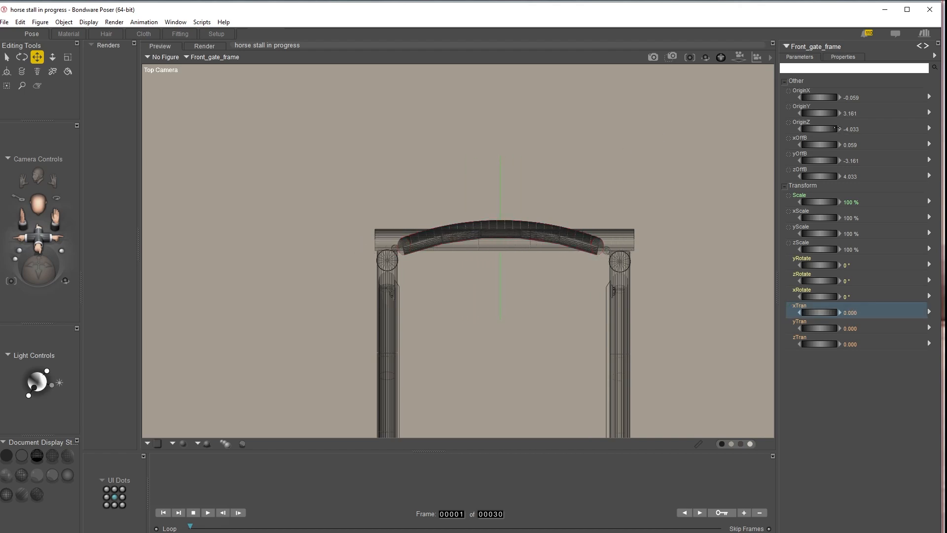
Shift Front_gate_frame's OriginX to about -1.676, bringing its origin near the round hinge pin beside the corner post
{"action": "left_click_drag", "start_coordinate": [818, 97], "coordinate": [804, 97]}
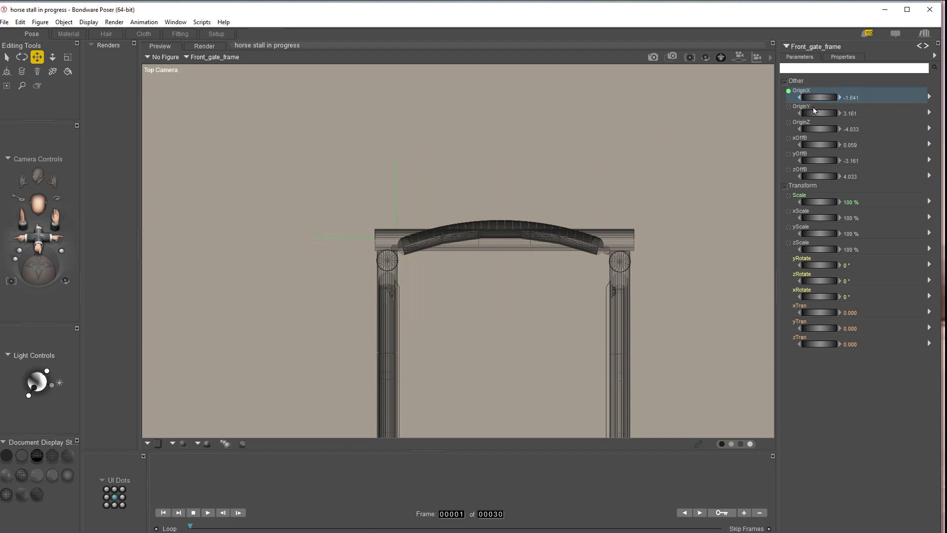
{"action": "left_click_drag", "start_coordinate": [55, 217], "coordinate": [39, 235]}
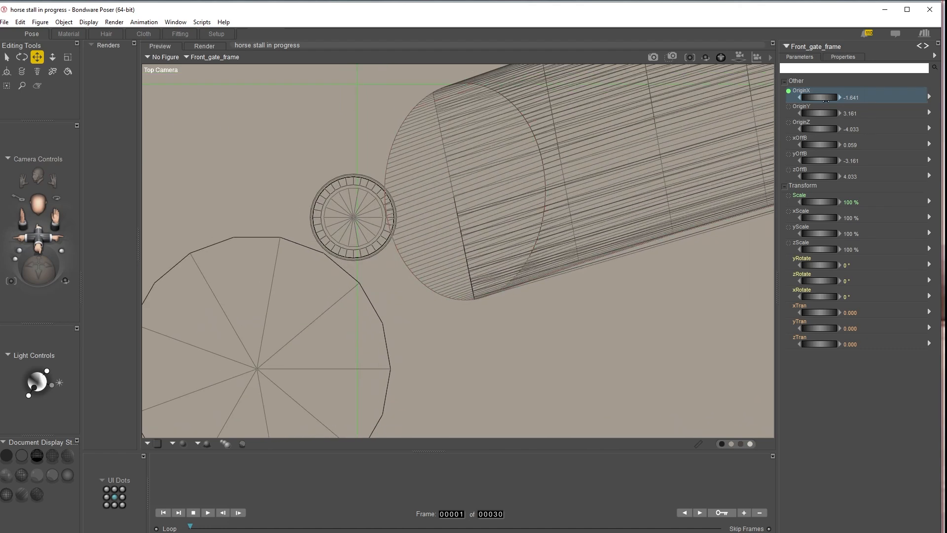
{"action": "left_click_drag", "start_coordinate": [819, 97], "coordinate": [834, 97]}
Set the OriginX dial's sensitivity to 0.0001 and fine-tune OriginX to -1.646, centring it on the hinge pin
{"action": "left_click", "coordinate": [799, 98]}
{"action": "double_click", "coordinate": [803, 94]}
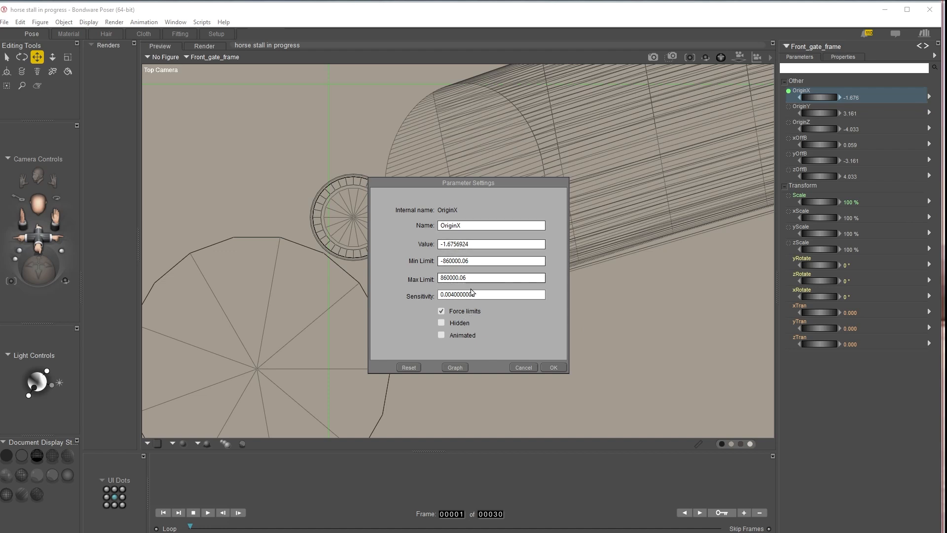
{"action": "left_click_drag", "start_coordinate": [450, 294], "coordinate": [542, 294]}
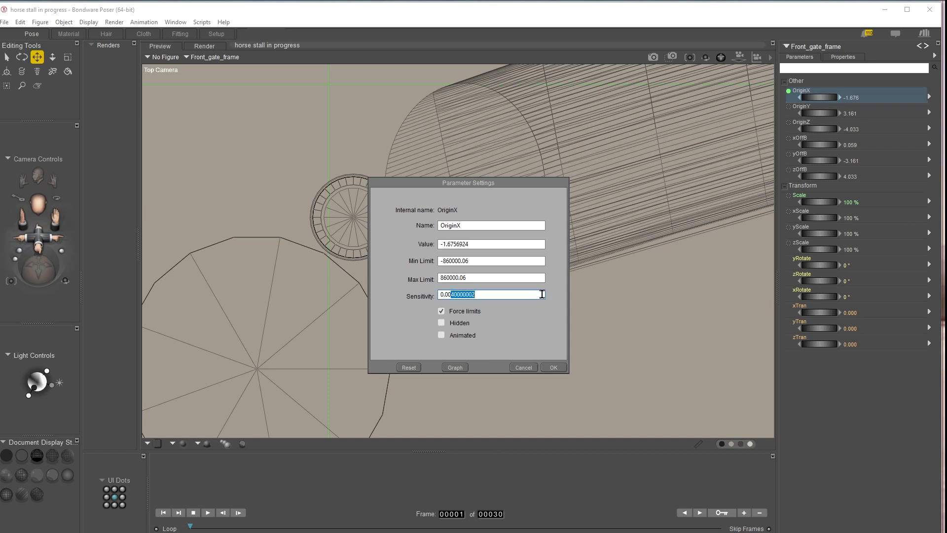
{"action": "type", "text": "0.0001"}
{"action": "key", "text": "Return"}
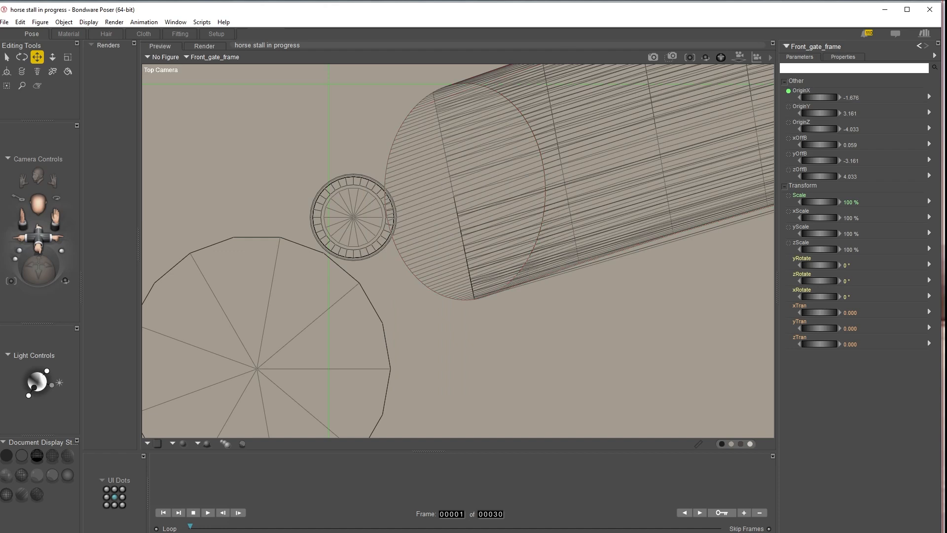
{"action": "left_click_drag", "start_coordinate": [815, 94], "coordinate": [801, 94]}
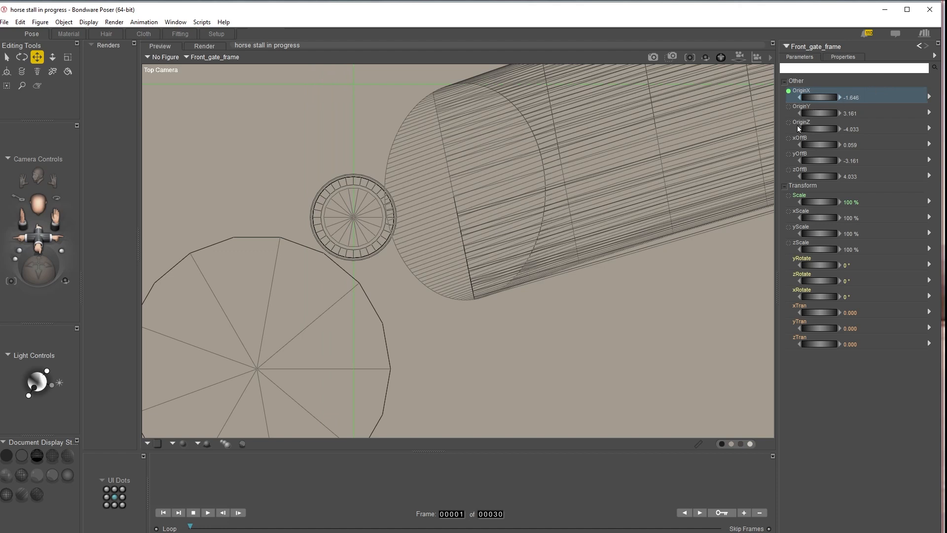
Open the parameter settings of Front_gate_frame's OriginZ and set its sensitivity to 0.0001
{"action": "left_click", "coordinate": [929, 130]}
{"action": "left_click", "coordinate": [935, 143]}
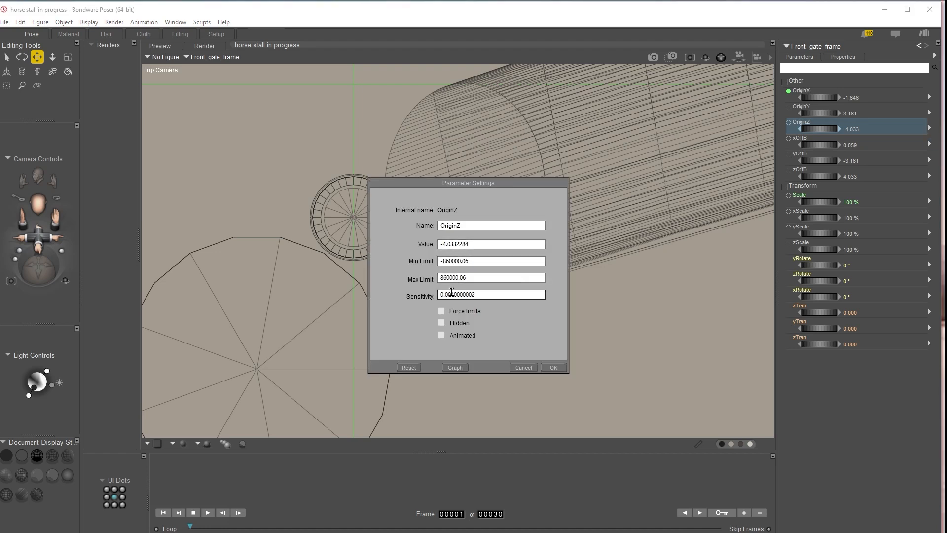
{"action": "left_click_drag", "start_coordinate": [450, 294], "coordinate": [579, 294]}
{"action": "type", "text": "01"}
{"action": "key", "text": "Return"}
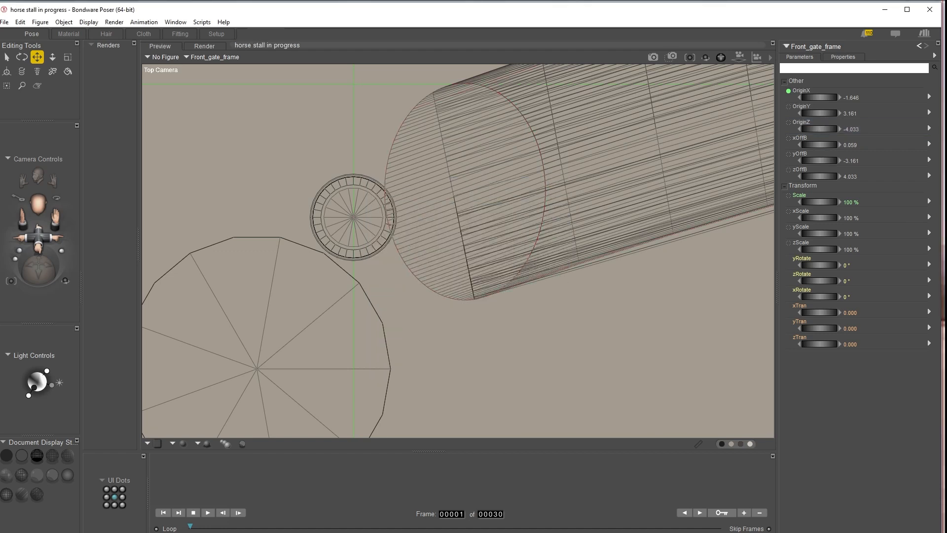
Shift Front_gate_frame's OriginZ to -3.874, centring its origin on the hinge pin
{"action": "left_click_drag", "start_coordinate": [818, 129], "coordinate": [813, 129]}
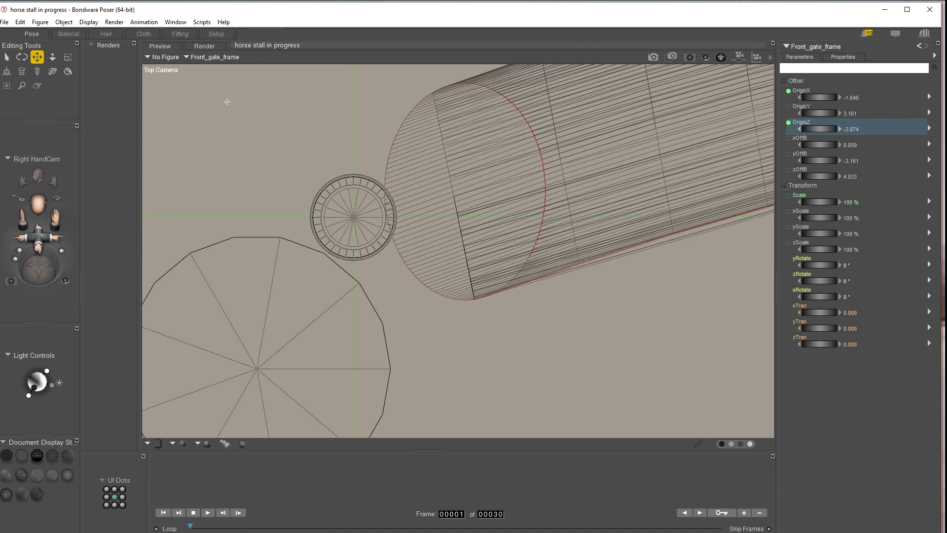
{"action": "key", "text": "ctrl+m"}
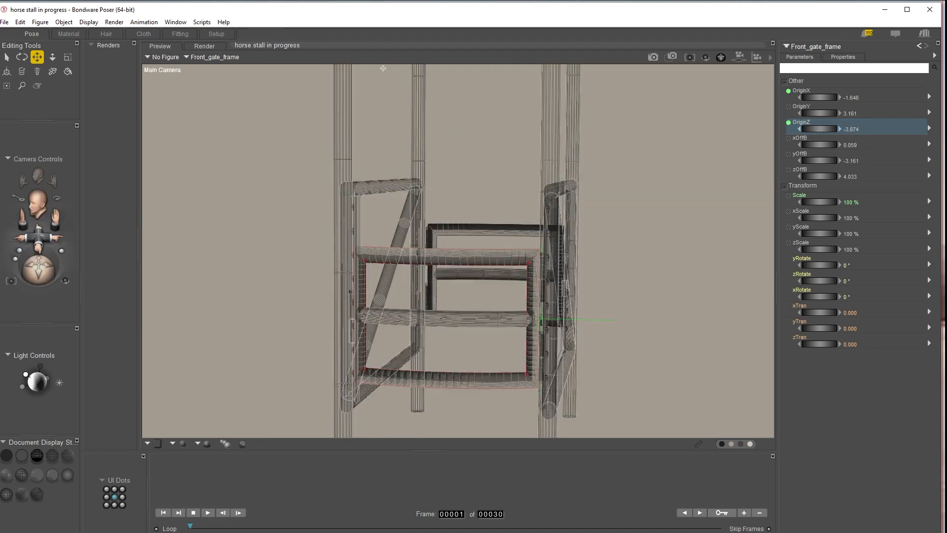
Try swinging Front_gate_frame to a yRotate of 100° in the main camera view, and undo the trial rotation
{"action": "mouse_move", "coordinate": [38, 274]}
{"action": "left_mouse_down"}
{"action": "mouse_move", "coordinate": [46, 297]}
{"action": "mouse_move", "coordinate": [34, 270]}
{"action": "mouse_move", "coordinate": [22, 266]}
{"action": "mouse_move", "coordinate": [49, 270]}
{"action": "left_mouse_up"}
{"action": "left_click_drag", "start_coordinate": [816, 265], "coordinate": [850, 265]}
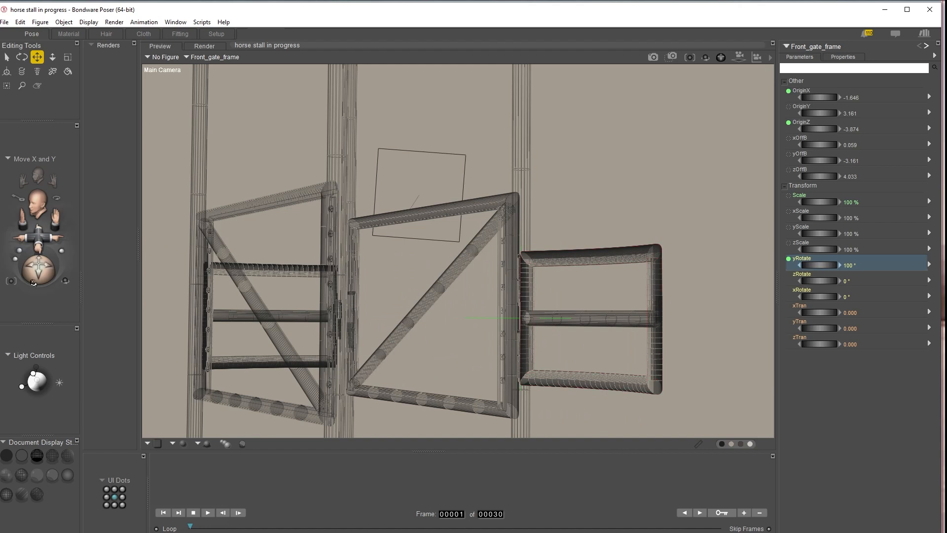
{"action": "left_click_drag", "start_coordinate": [38, 269], "coordinate": [105, 264]}
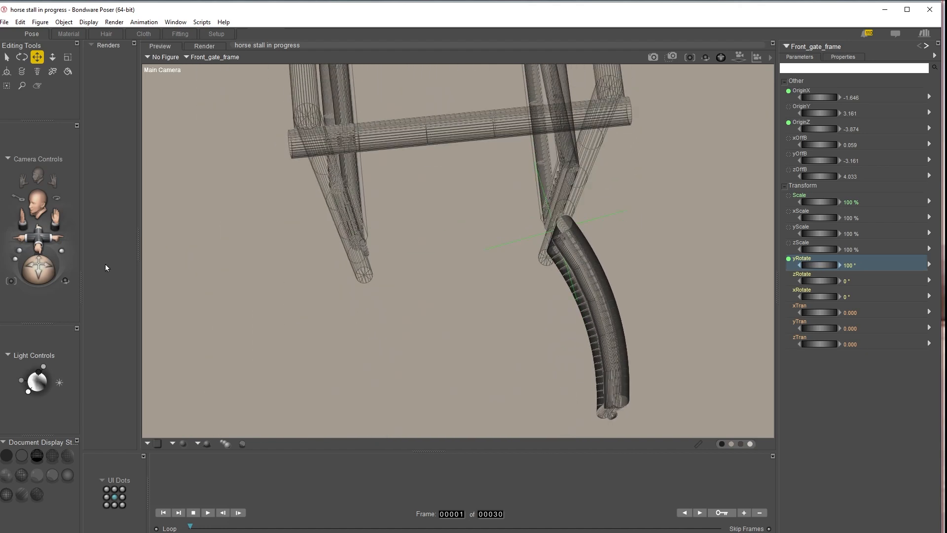
{"action": "key", "text": "ctrl+z"}
{"action": "key", "text": "ctrl+z"}
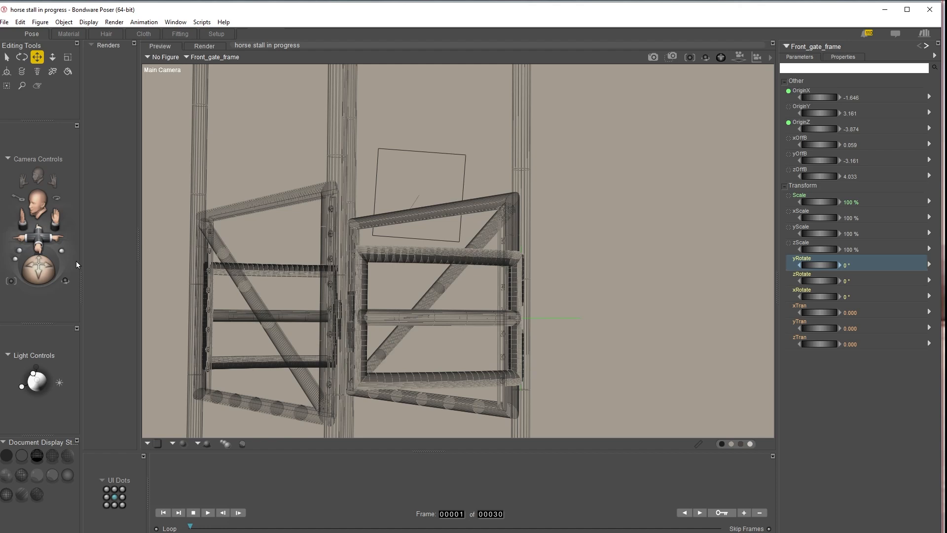
{"action": "left_click_drag", "start_coordinate": [45, 261], "coordinate": [323, 286]}
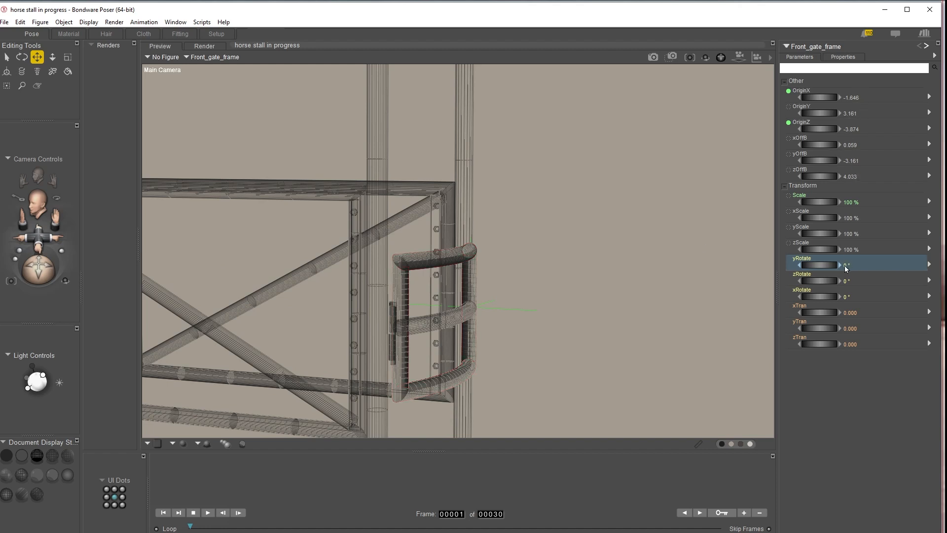
{"action": "left_click_drag", "start_coordinate": [38, 268], "coordinate": [52, 283]}
Swing Front_gate_frame to a yRotate of 124° in the top view, and force the parameter's limits to 0 minimum and 124 maximum
{"action": "key", "text": "ctrl+t"}
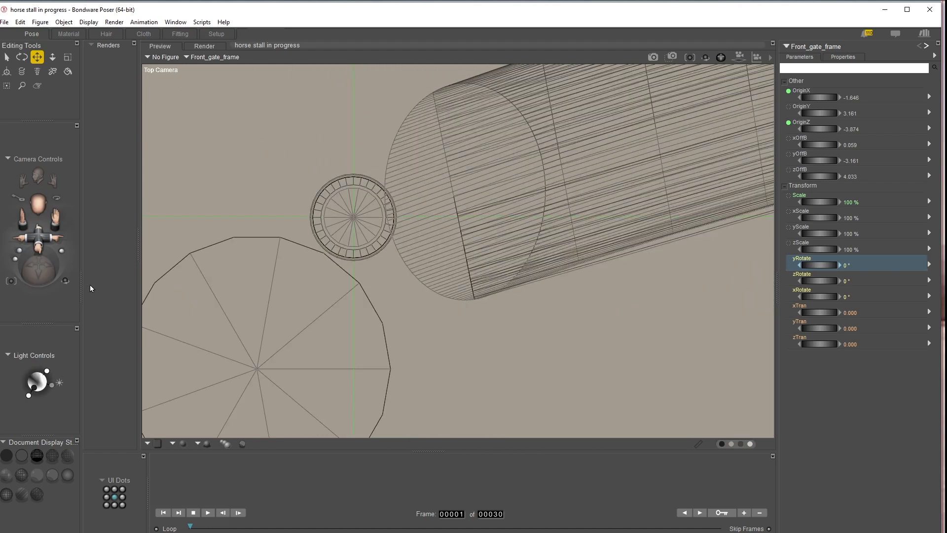
{"action": "left_click_drag", "start_coordinate": [39, 235], "coordinate": [53, 247]}
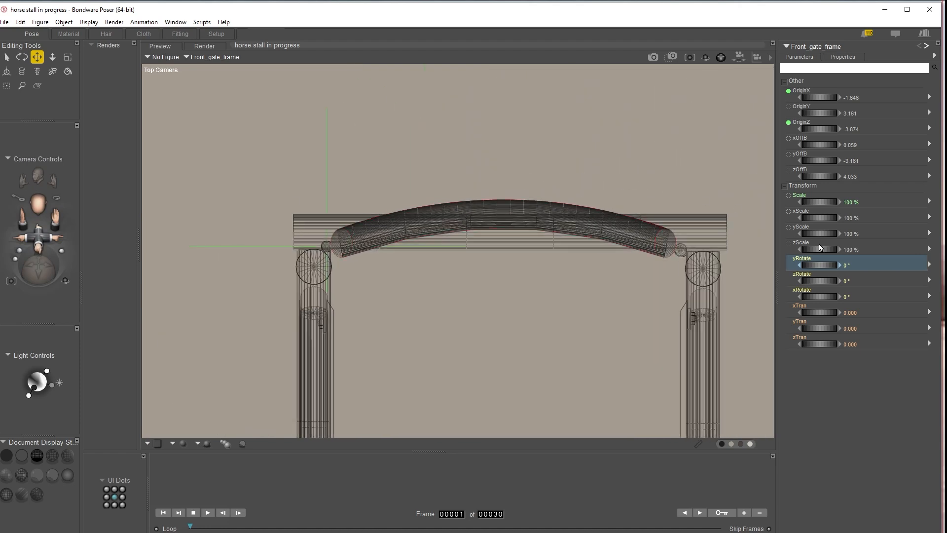
{"action": "left_click_drag", "start_coordinate": [819, 264], "coordinate": [880, 265]}
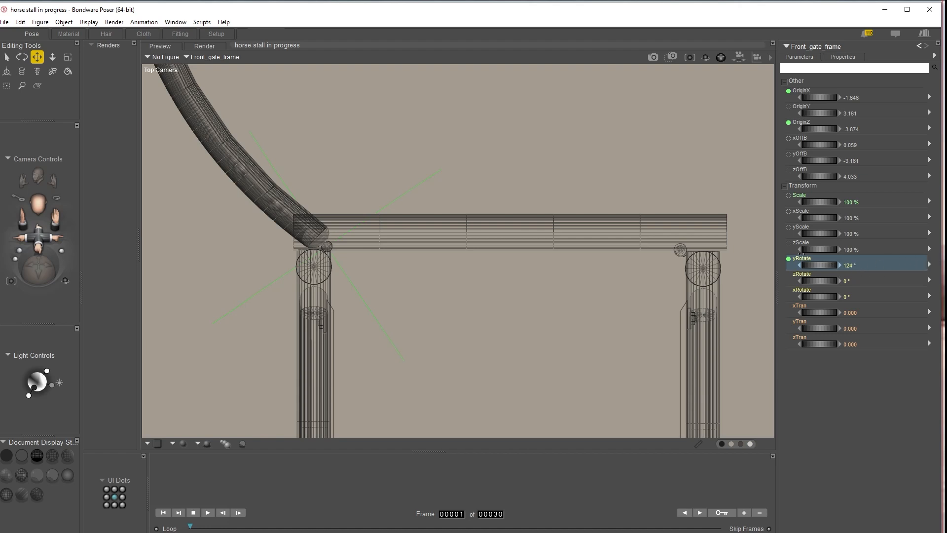
{"action": "double_click", "coordinate": [800, 262]}
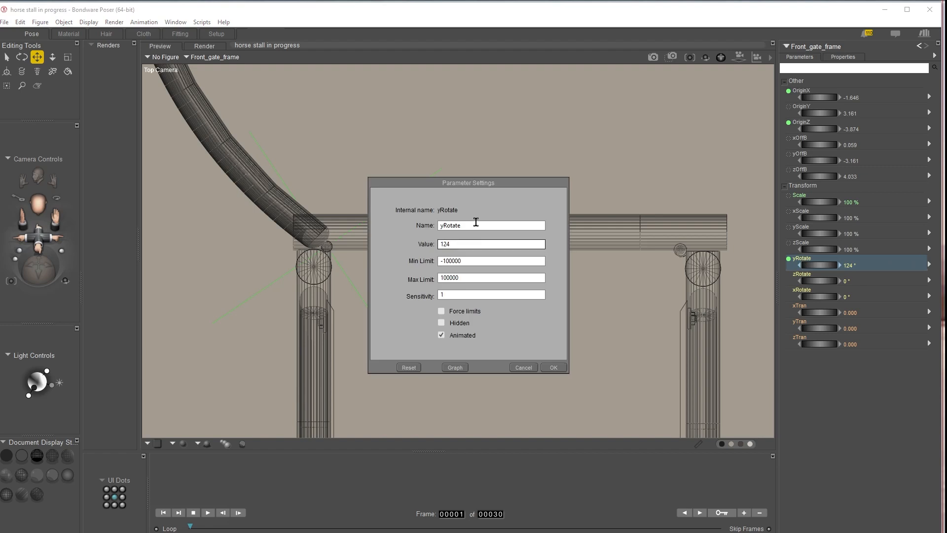
{"action": "left_click", "coordinate": [443, 312]}
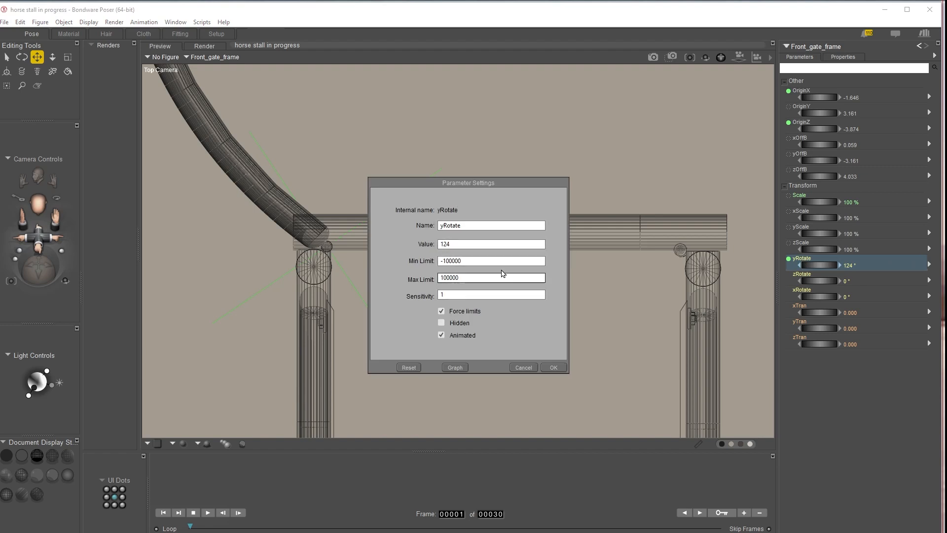
{"action": "left_click", "coordinate": [468, 261]}
{"action": "type", "text": "0"}
{"action": "key", "text": "Tab"}
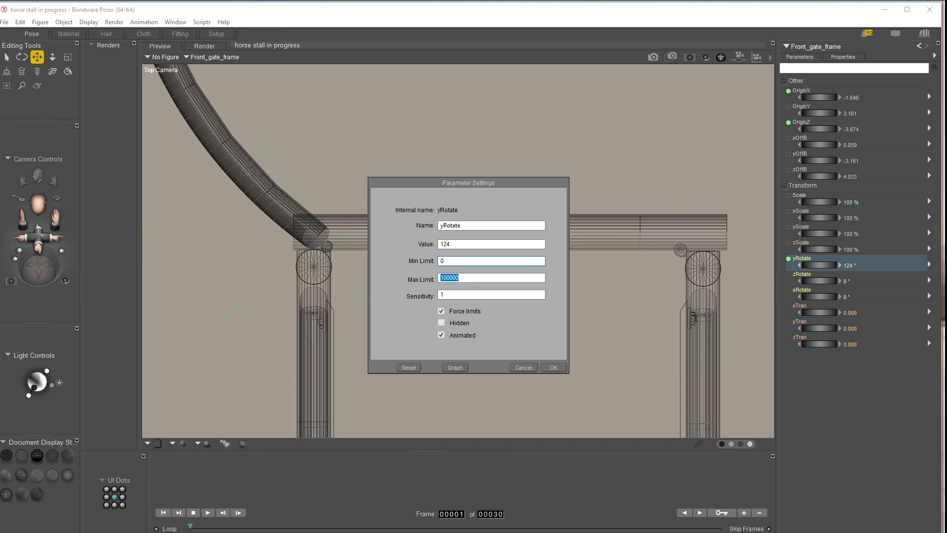
{"action": "type", "text": "124"}
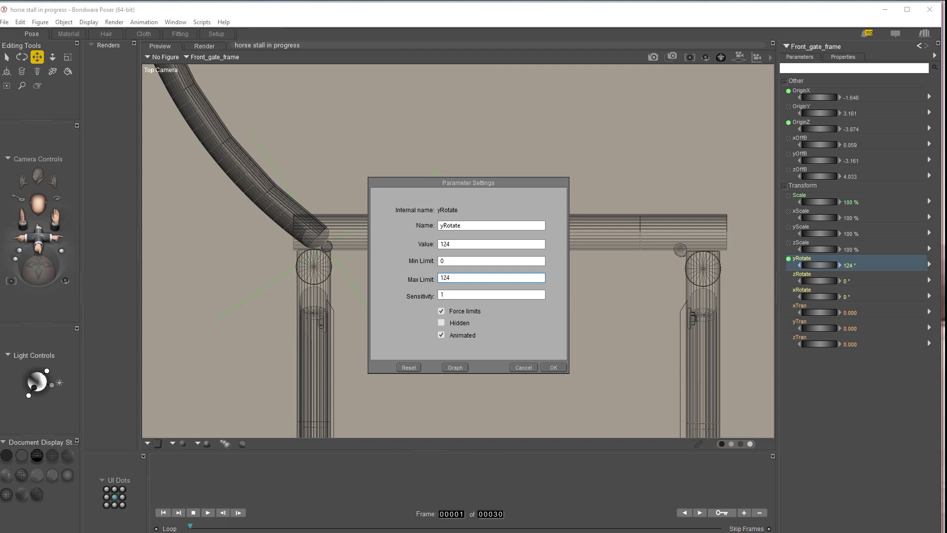
{"action": "key", "text": "Return"}
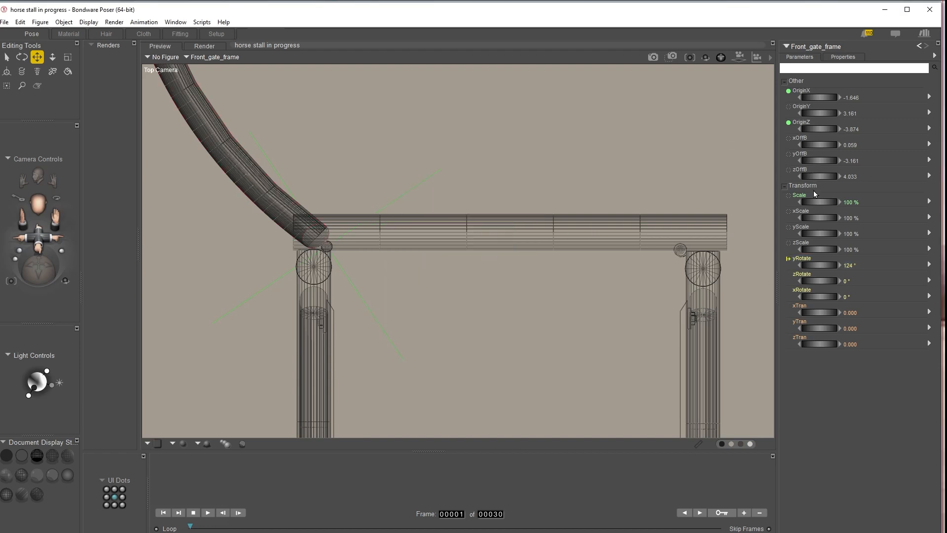
Return Front_gate_frame's yRotate to 0° and rename the parameter OPen/Close
{"action": "left_click_drag", "start_coordinate": [818, 265], "coordinate": [758, 264]}
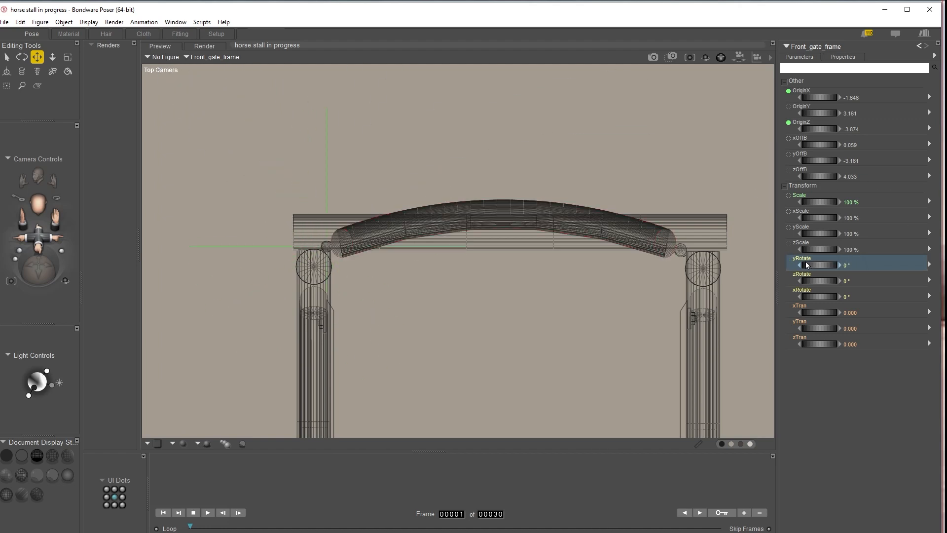
{"action": "double_click", "coordinate": [805, 265]}
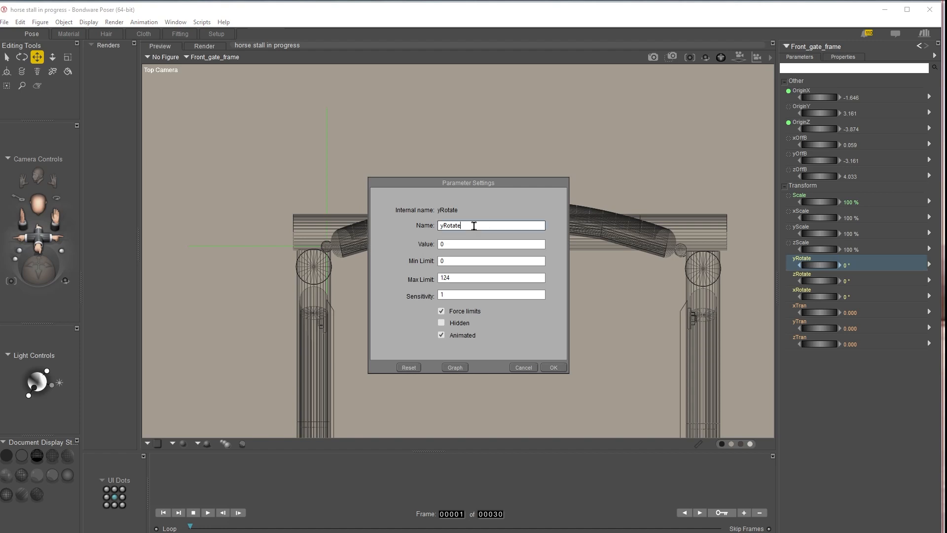
{"action": "type", "text": "OPen/Close"}
{"action": "key", "text": "Return"}
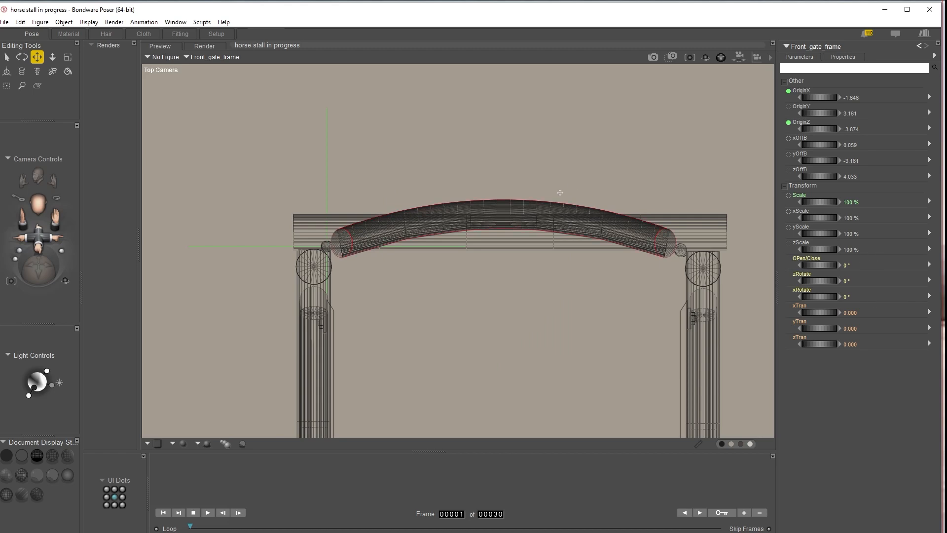
Mark Front_gate_frame's zRotate parameter as hidden and turn off the display of hidden parameters
{"action": "left_click", "coordinate": [930, 281]}
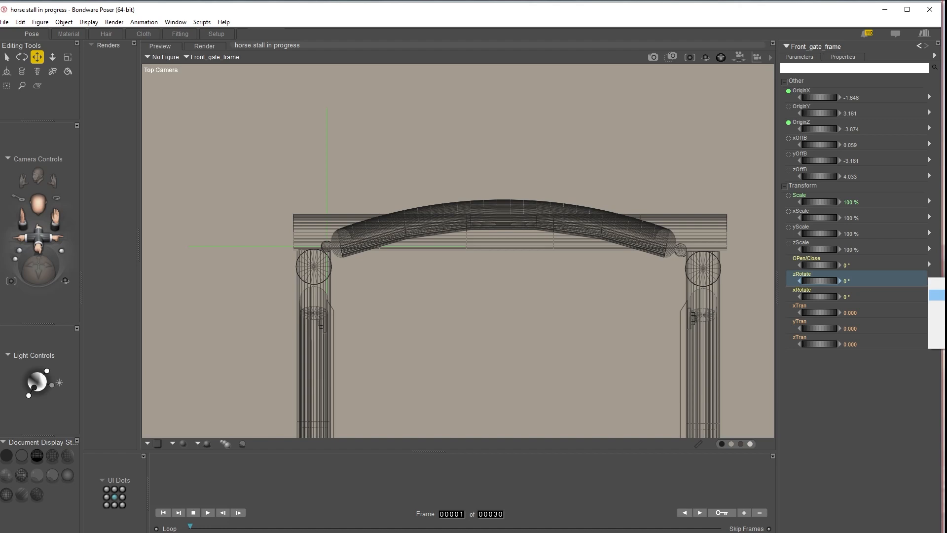
{"action": "left_click", "coordinate": [936, 294]}
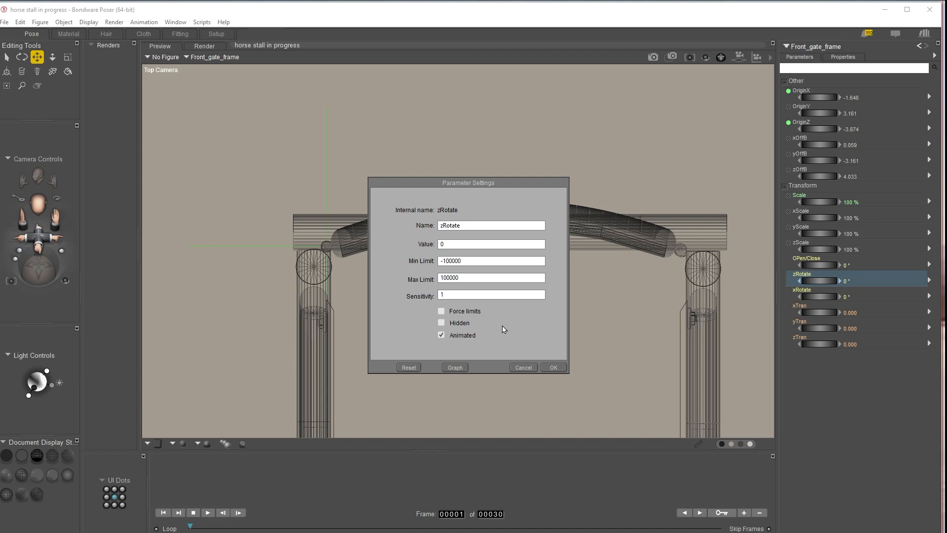
{"action": "left_click", "coordinate": [460, 325]}
{"action": "left_click", "coordinate": [553, 368]}
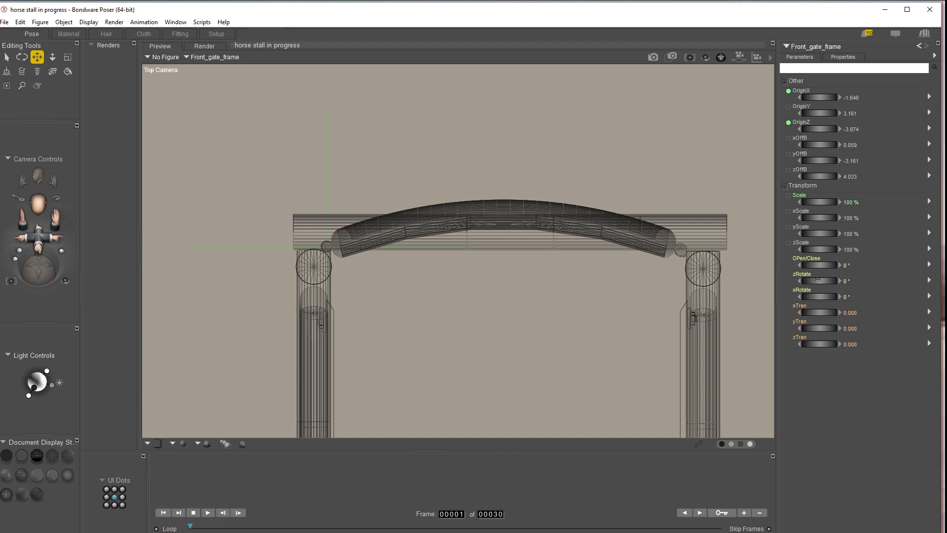
{"action": "left_click", "coordinate": [929, 279]}
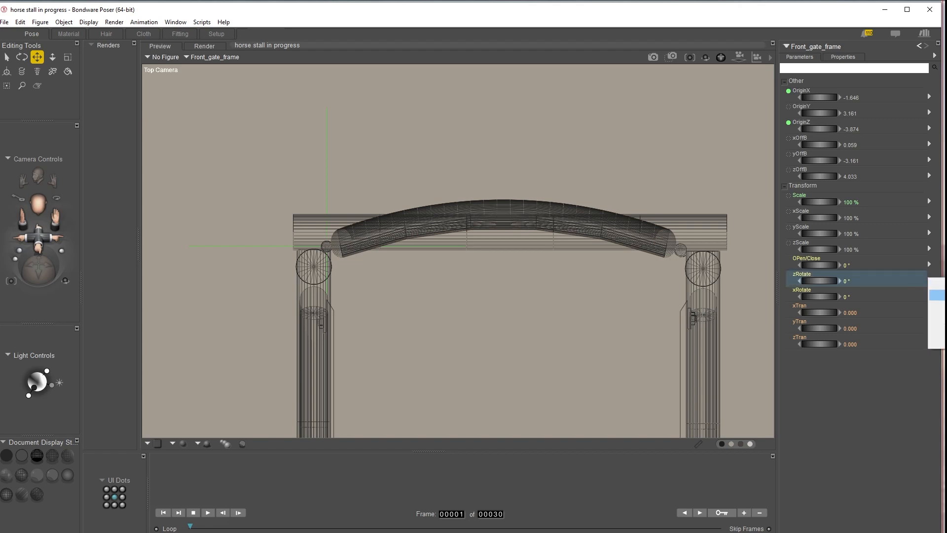
{"action": "left_click", "coordinate": [936, 295]}
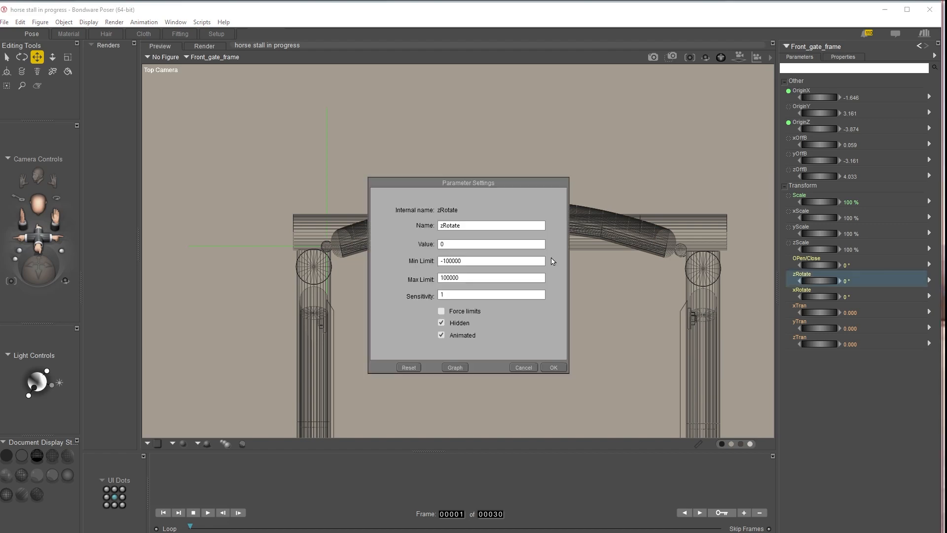
{"action": "left_click", "coordinate": [558, 367]}
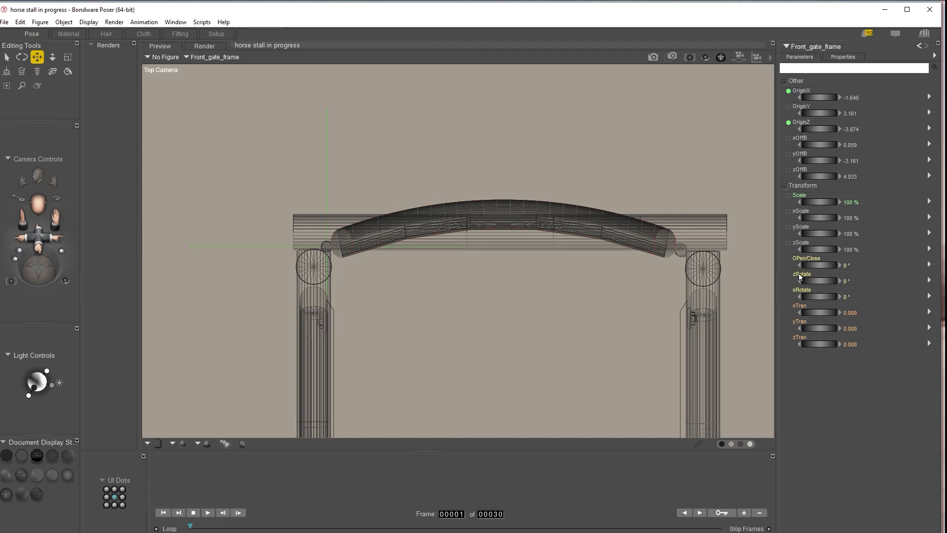
{"action": "left_click", "coordinate": [933, 57]}
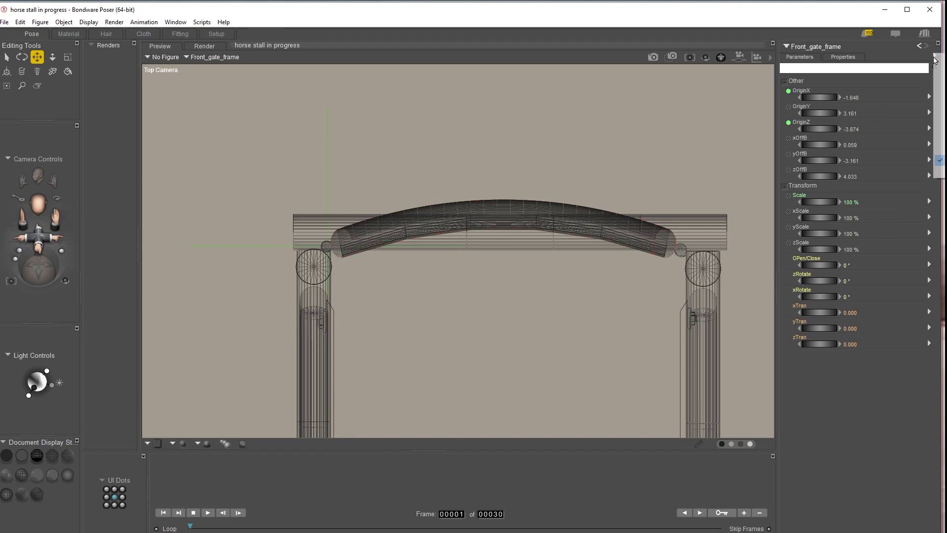
{"action": "left_click", "coordinate": [939, 159]}
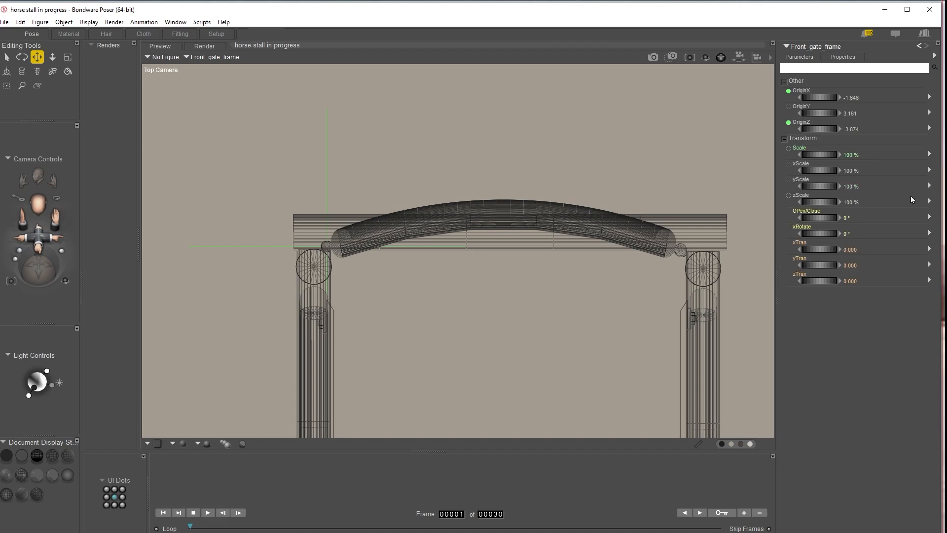
Mark Front_gate_frame's xRotate parameter as hidden too
{"action": "double_click", "coordinate": [802, 229]}
{"action": "left_click", "coordinate": [442, 323]}
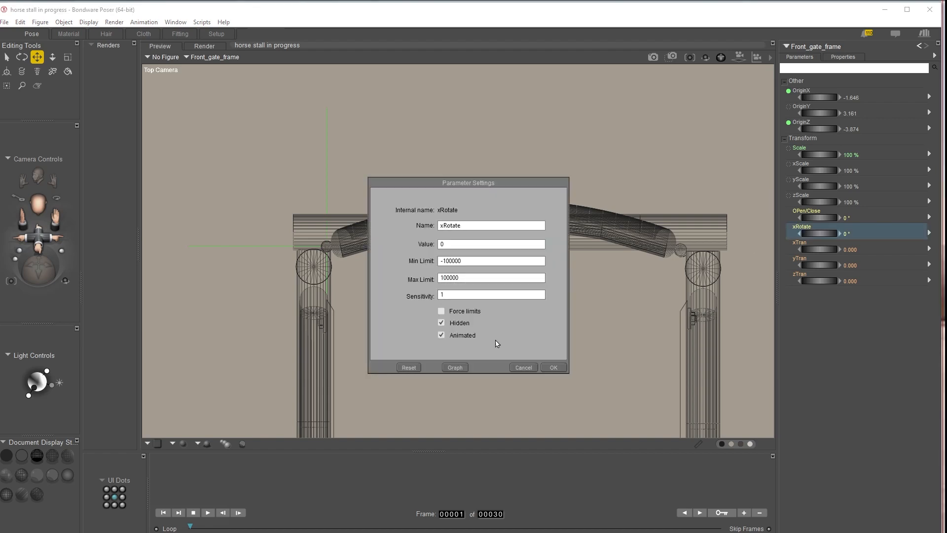
{"action": "left_click", "coordinate": [553, 368]}
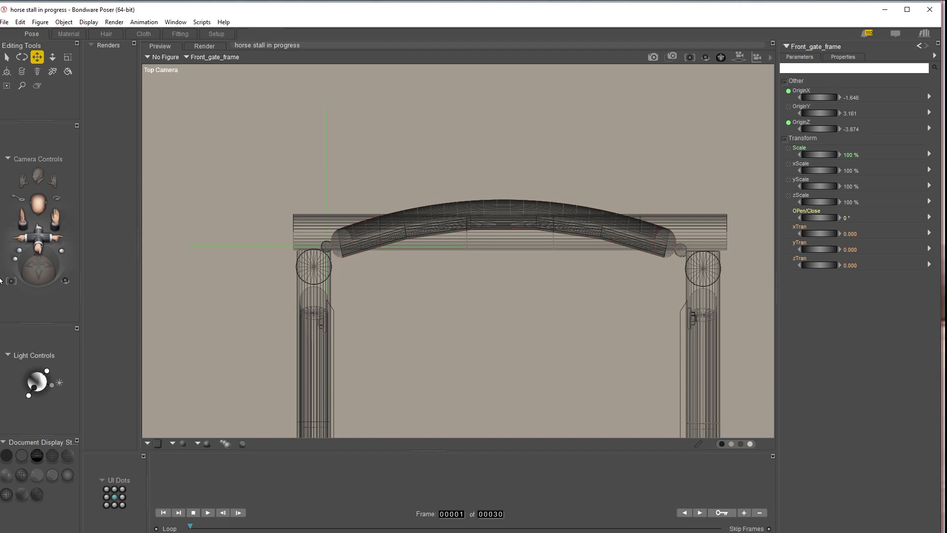
Reselect Front_gate_frame in the main camera view and test its OPen/Close dial, returning it to 0°
{"action": "key", "text": "ctrl+m"}
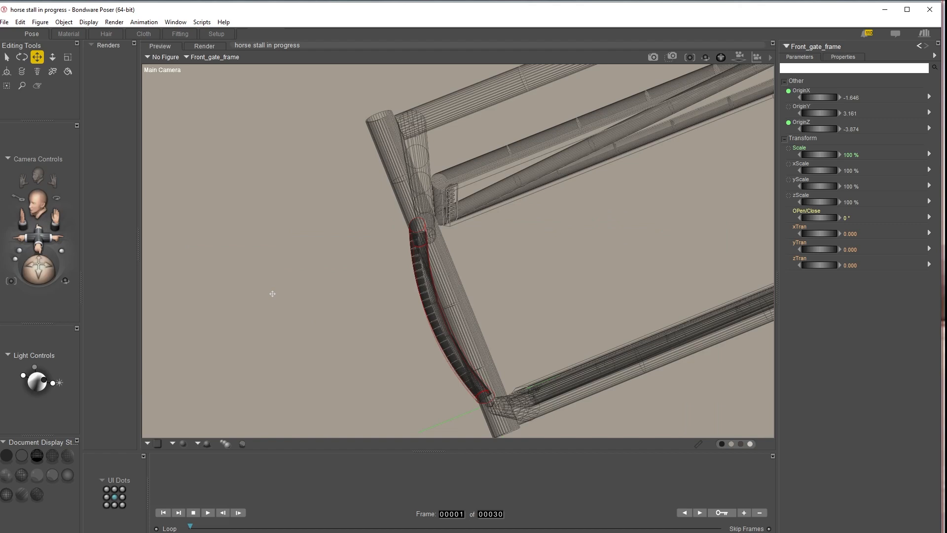
{"action": "left_click_drag", "start_coordinate": [42, 262], "coordinate": [435, 361]}
{"action": "left_click", "coordinate": [478, 255]}
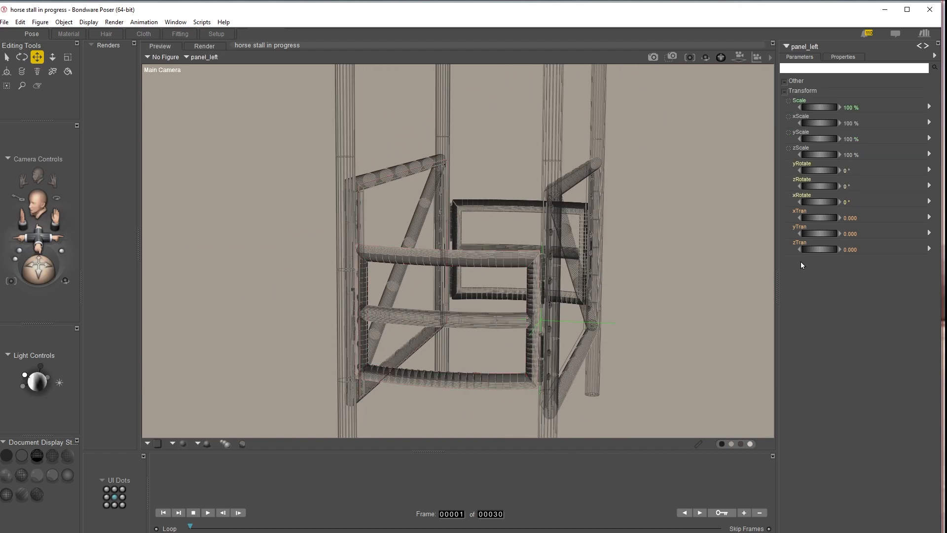
{"action": "left_click", "coordinate": [439, 254]}
{"action": "left_click", "coordinate": [493, 259]}
{"action": "right_click", "coordinate": [434, 260]}
{"action": "mouse_move", "coordinate": [466, 279]}
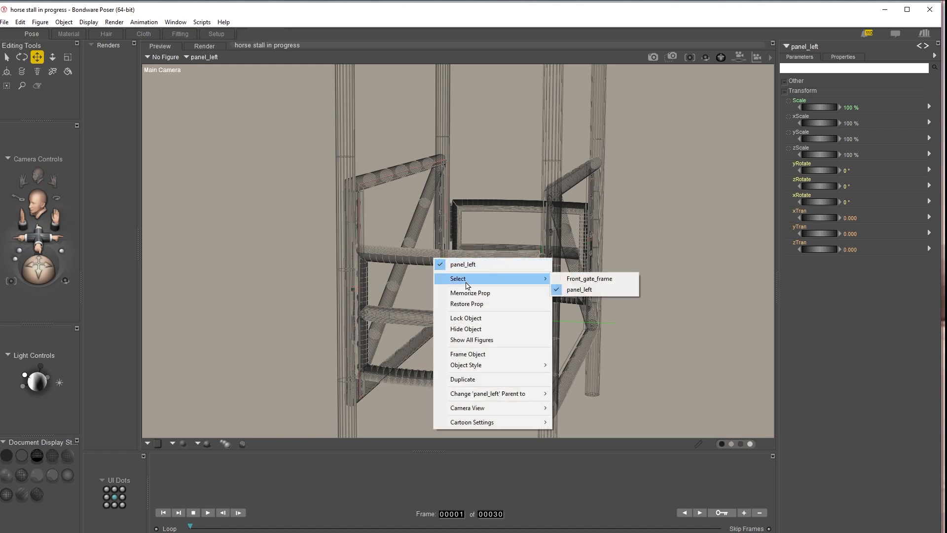
{"action": "left_click", "coordinate": [585, 280]}
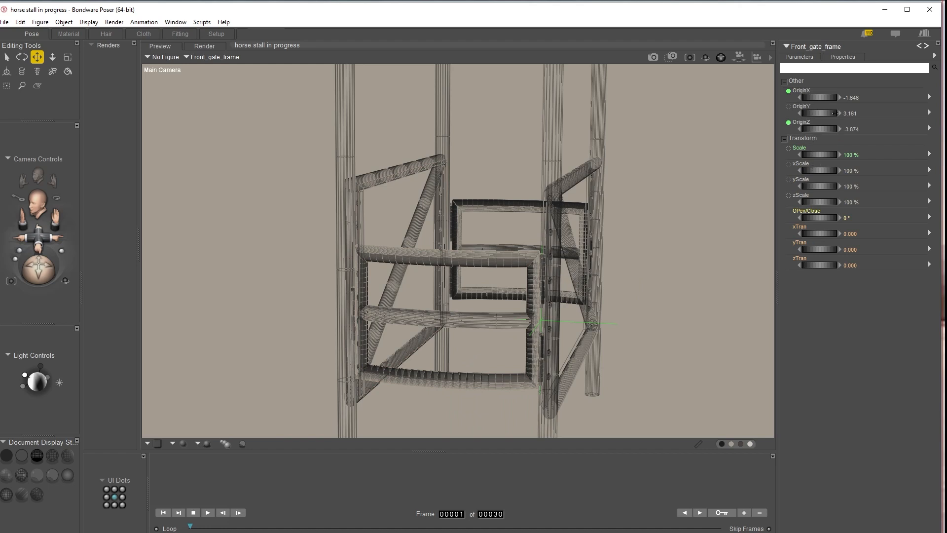
{"action": "mouse_move", "coordinate": [822, 218]}
{"action": "left_mouse_down"}
{"action": "mouse_move", "coordinate": [868, 217]}
{"action": "mouse_move", "coordinate": [808, 218]}
{"action": "left_mouse_up"}
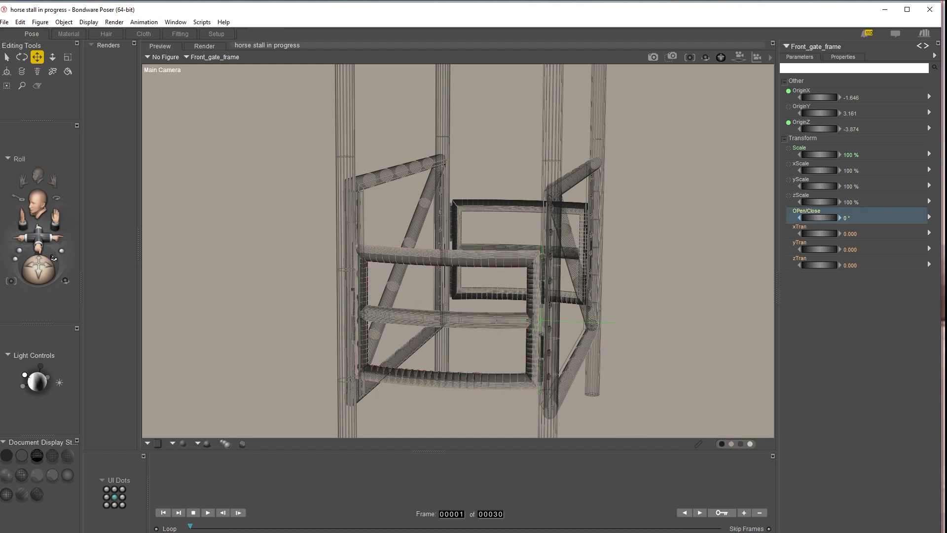
View the whole stall from above and bring the Hierarchy window on screen to show the prop list
{"action": "left_click_drag", "start_coordinate": [38, 262], "coordinate": [39, 286]}
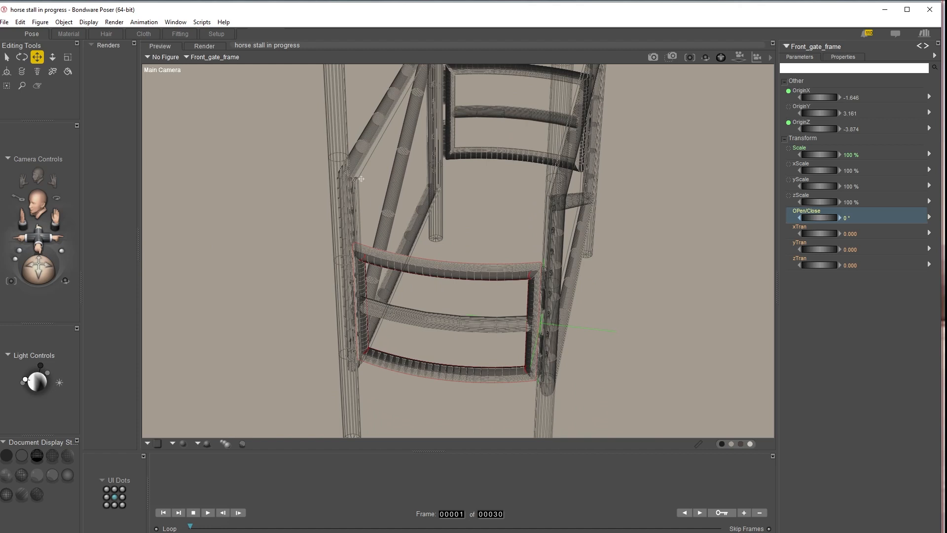
{"action": "left_click_drag", "start_coordinate": [38, 236], "coordinate": [37, 253]}
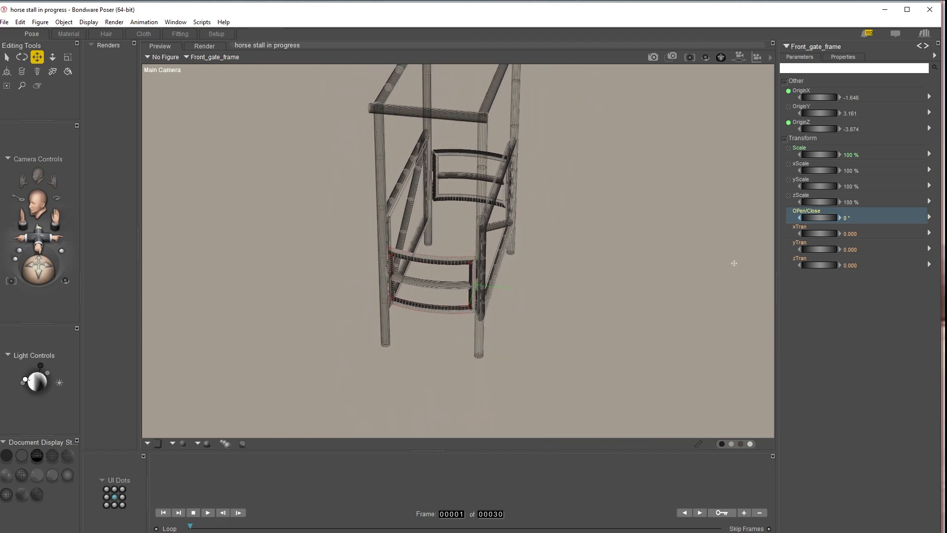
{"action": "left_click_drag", "start_coordinate": [945, 24], "coordinate": [779, 34]}
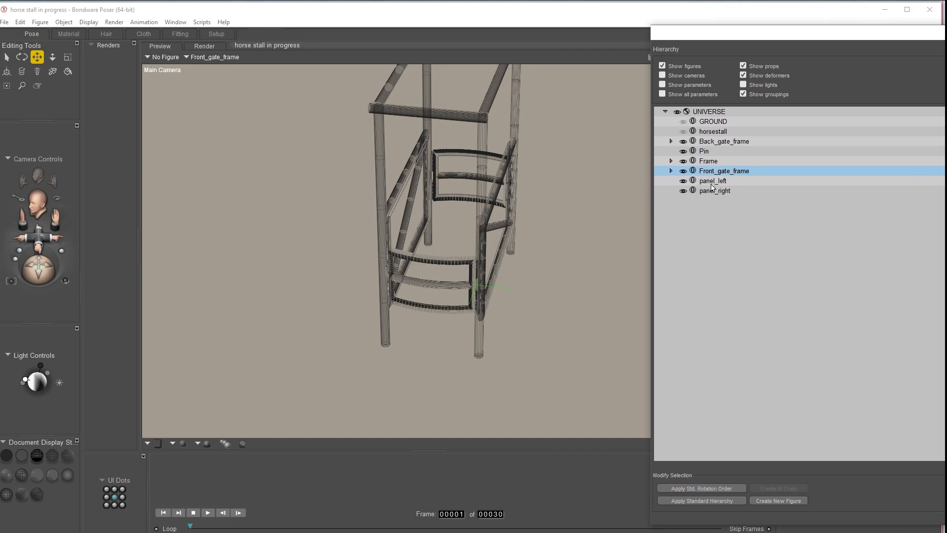
Identify the Pin and Front_gate_frame props by selecting them on the front gate in the camera view
{"action": "left_click", "coordinate": [436, 284]}
{"action": "left_click", "coordinate": [449, 257]}
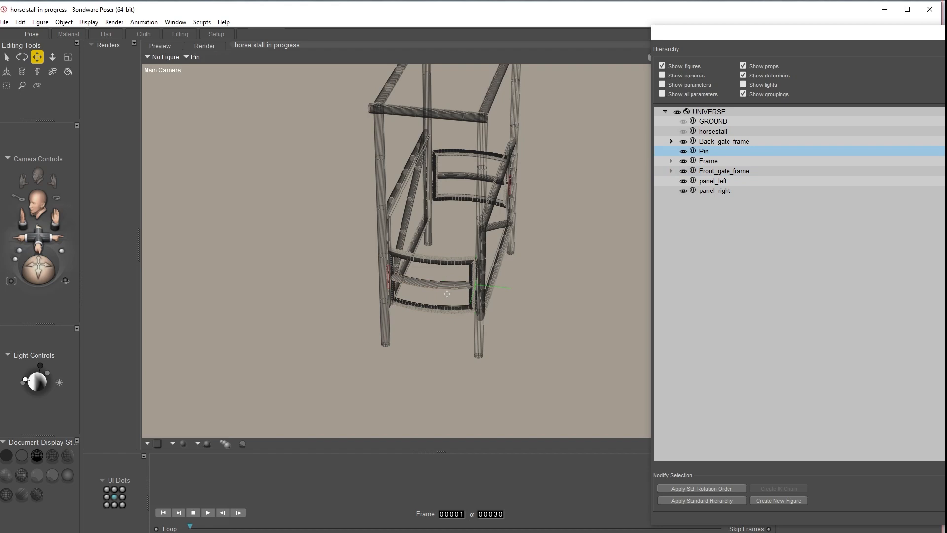
{"action": "left_click", "coordinate": [447, 309]}
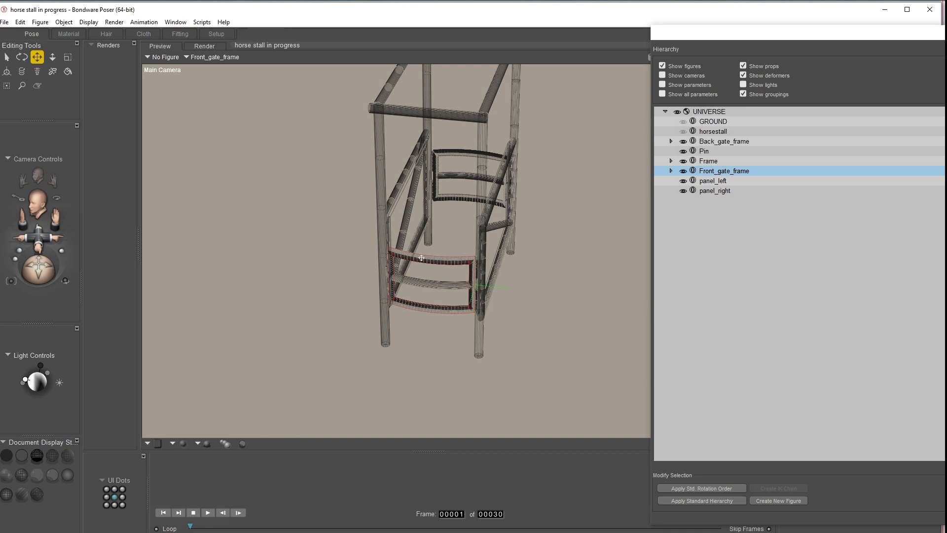
{"action": "left_click", "coordinate": [4, 21]}
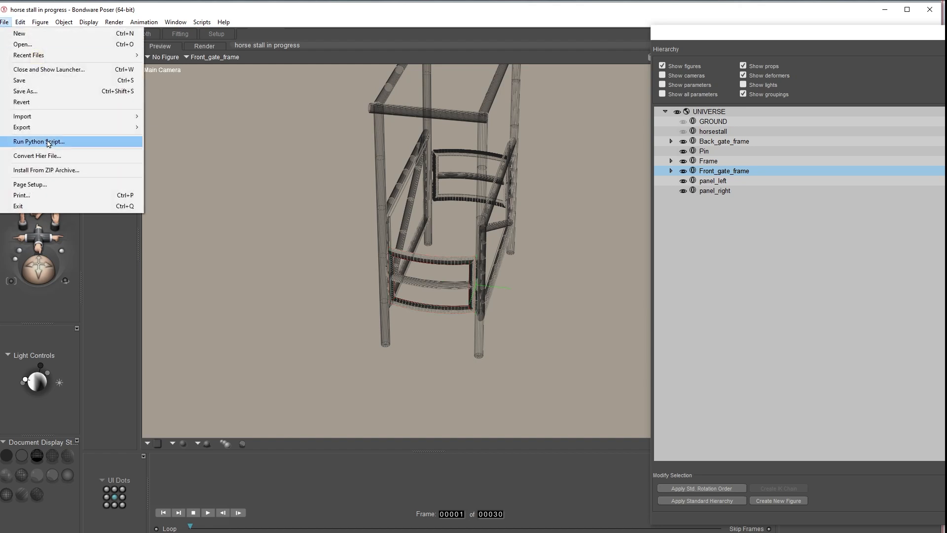
{"action": "mouse_move", "coordinate": [37, 121]}
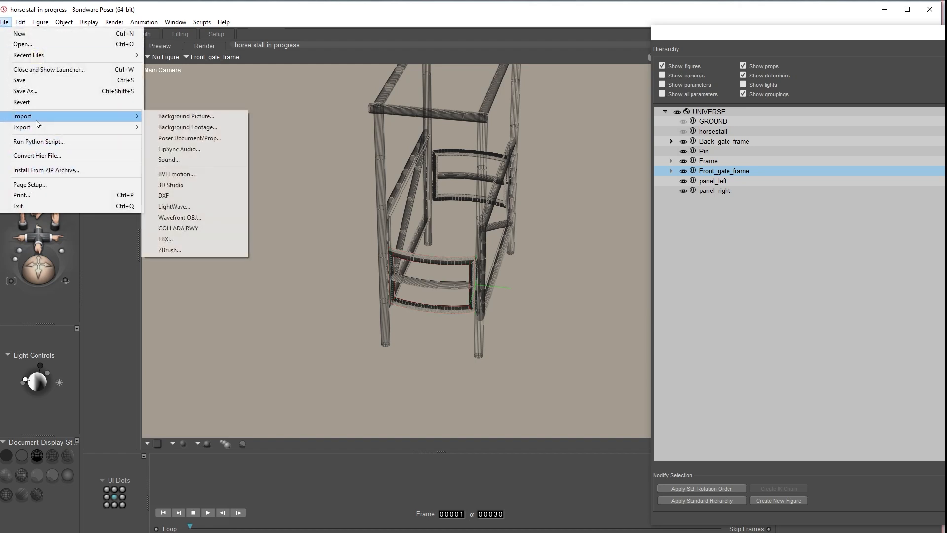
{"action": "left_click", "coordinate": [180, 217]}
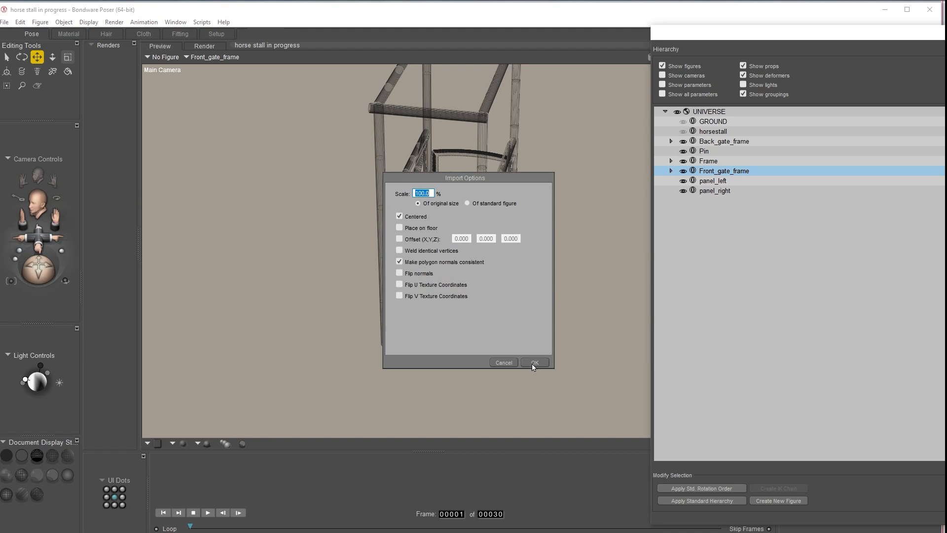
{"action": "left_click", "coordinate": [502, 363]}
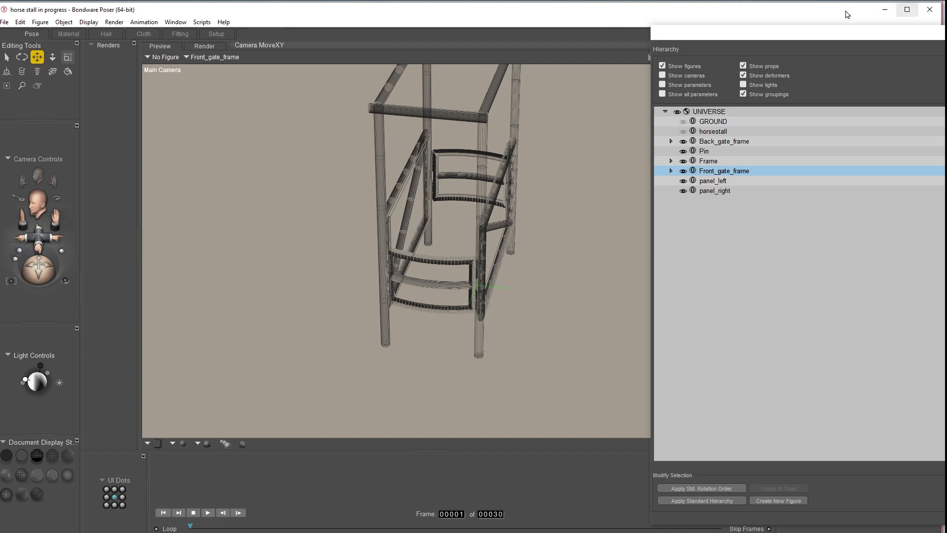
Move the Hierarchy window aside and select the Pin prop in a close view of the front gate's lock tubes
{"action": "left_click_drag", "start_coordinate": [739, 33], "coordinate": [946, 33]}
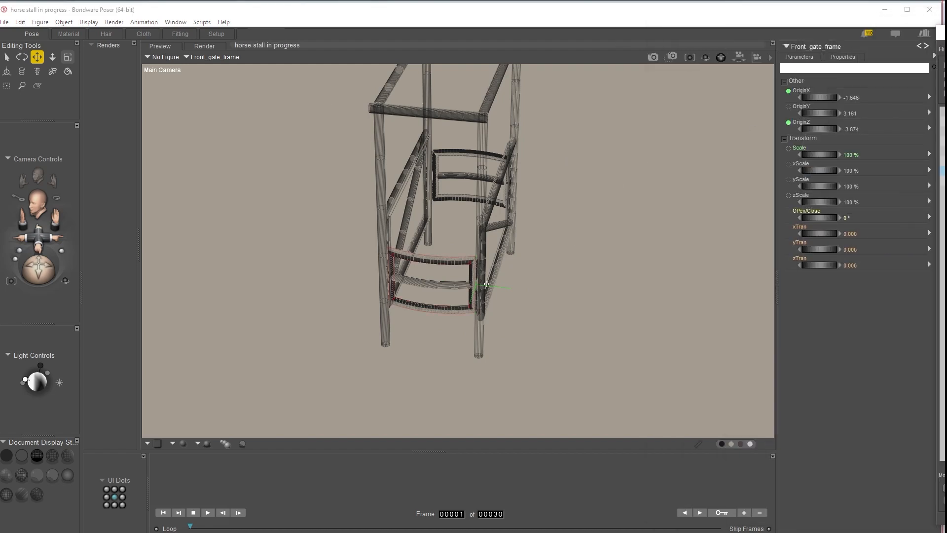
{"action": "mouse_move", "coordinate": [38, 269]}
{"action": "left_mouse_down"}
{"action": "mouse_move", "coordinate": [4, 261]}
{"action": "mouse_move", "coordinate": [49, 279]}
{"action": "left_mouse_up"}
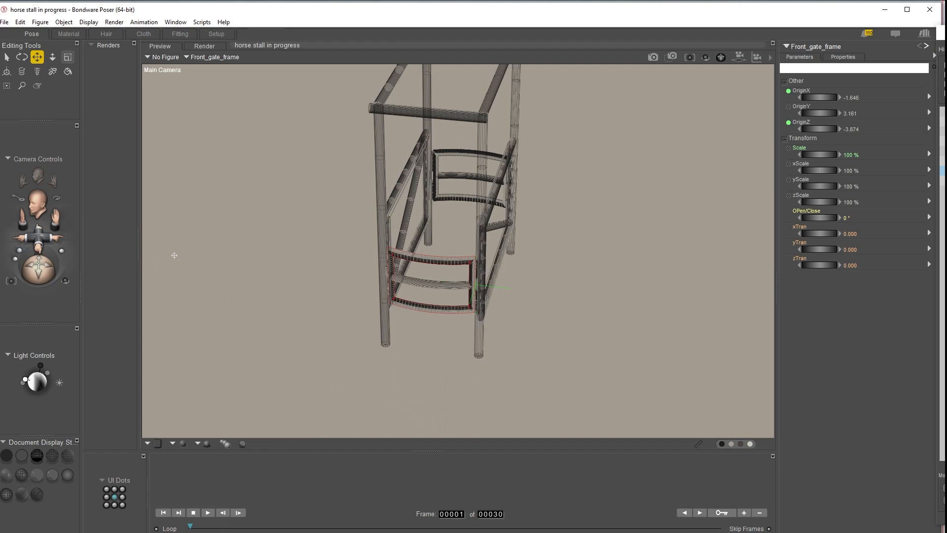
{"action": "left_click_drag", "start_coordinate": [39, 236], "coordinate": [127, 207]}
{"action": "left_click_drag", "start_coordinate": [55, 220], "coordinate": [300, 175]}
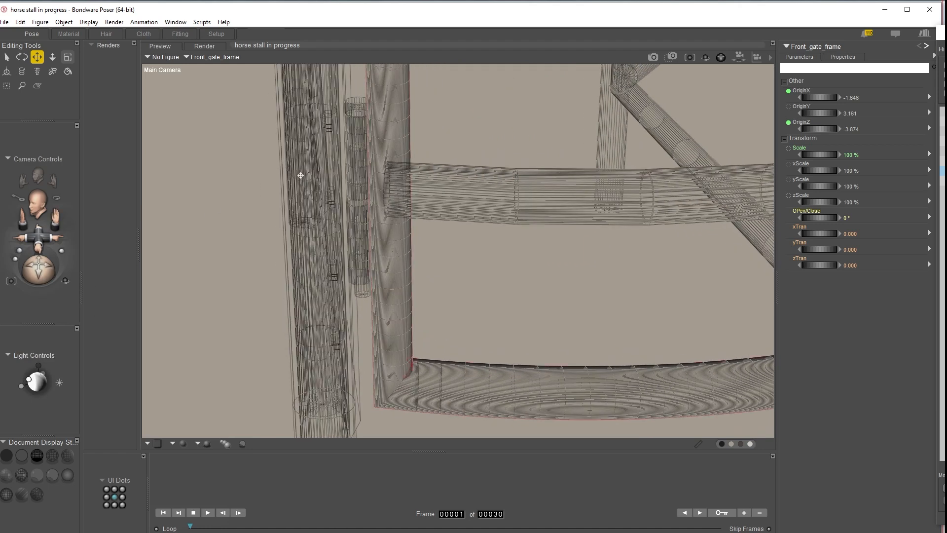
{"action": "left_click", "coordinate": [360, 111]}
{"action": "right_click", "coordinate": [356, 189]}
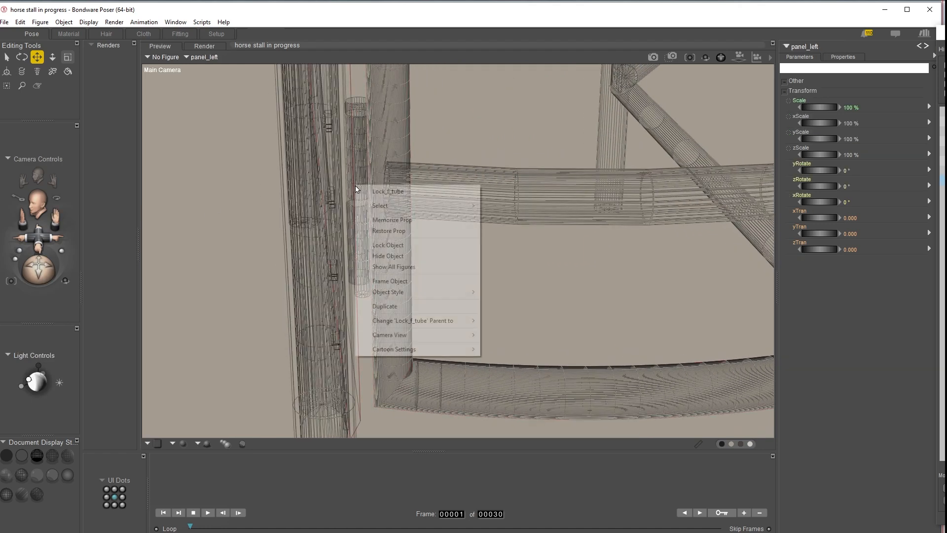
{"action": "mouse_move", "coordinate": [381, 207]}
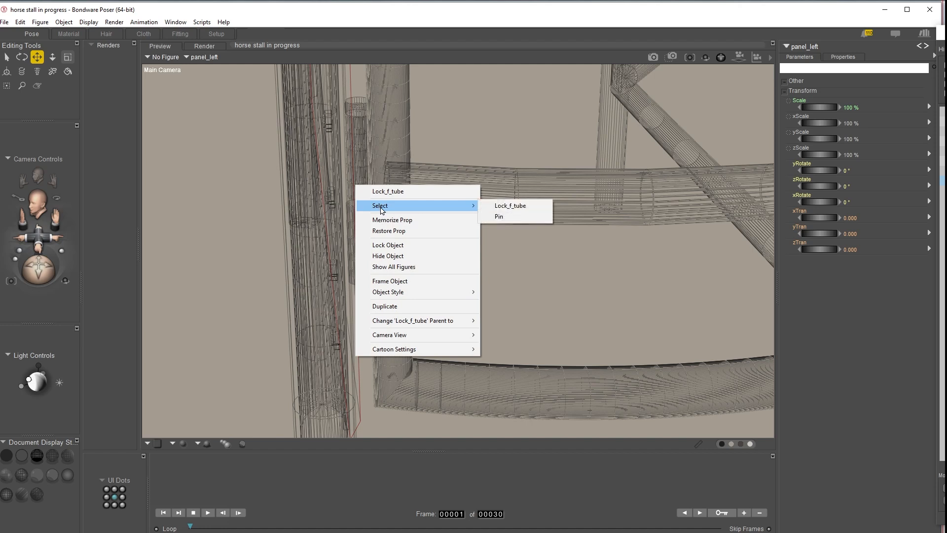
{"action": "left_click", "coordinate": [500, 216]}
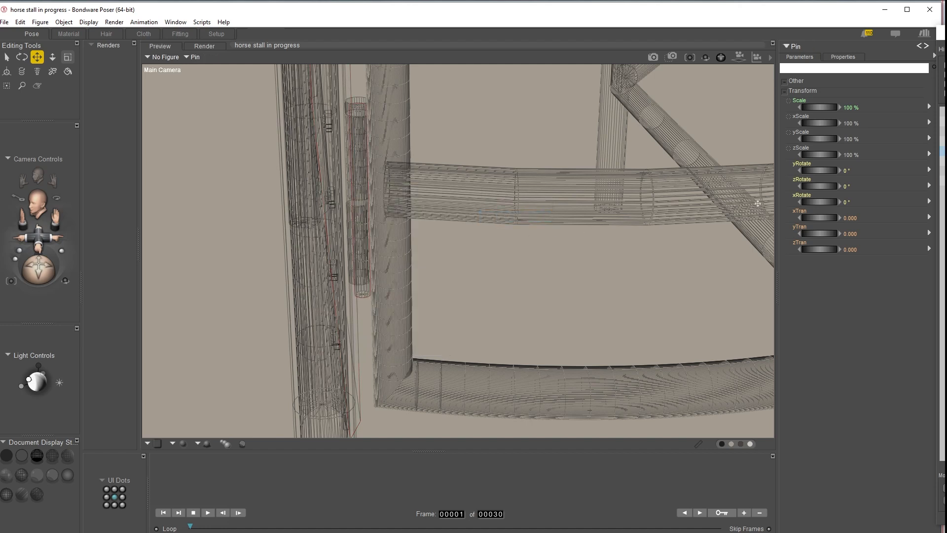
Try raising the Pin to a yTran of about 0.130 and undo the move
{"action": "mouse_move", "coordinate": [811, 234]}
{"action": "left_mouse_down"}
{"action": "mouse_move", "coordinate": [839, 235]}
{"action": "mouse_move", "coordinate": [819, 235]}
{"action": "left_mouse_up"}
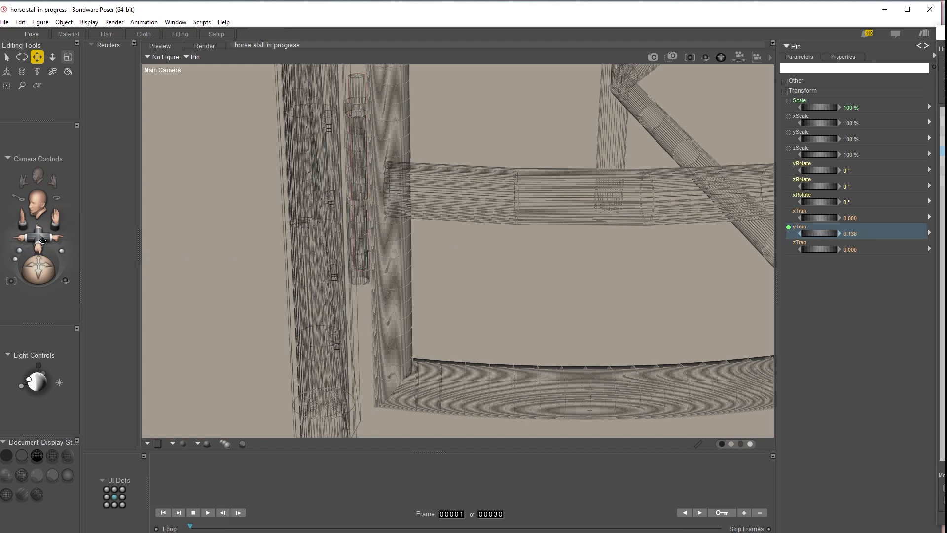
{"action": "left_click_drag", "start_coordinate": [41, 239], "coordinate": [40, 246]}
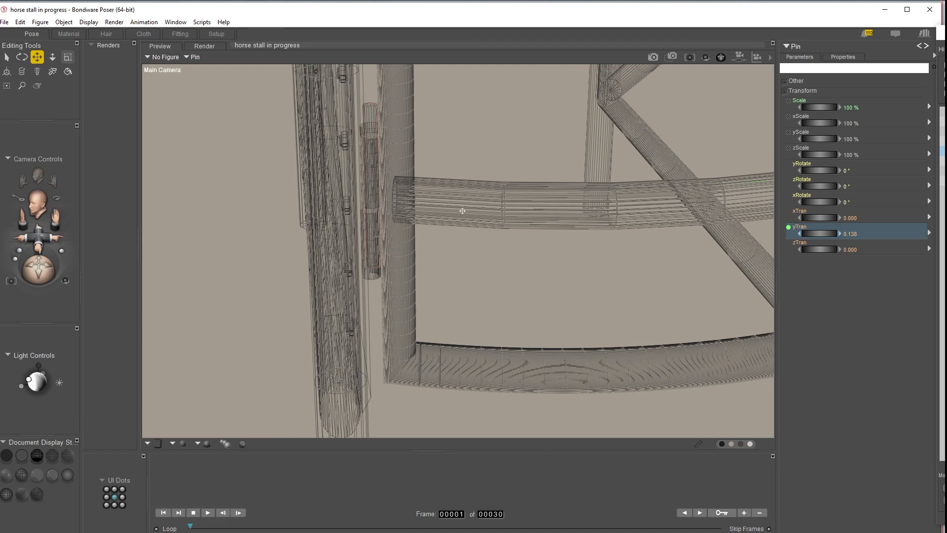
{"action": "scroll", "coordinate": [462, 210], "scroll_direction": "up", "scroll_amount": 2}
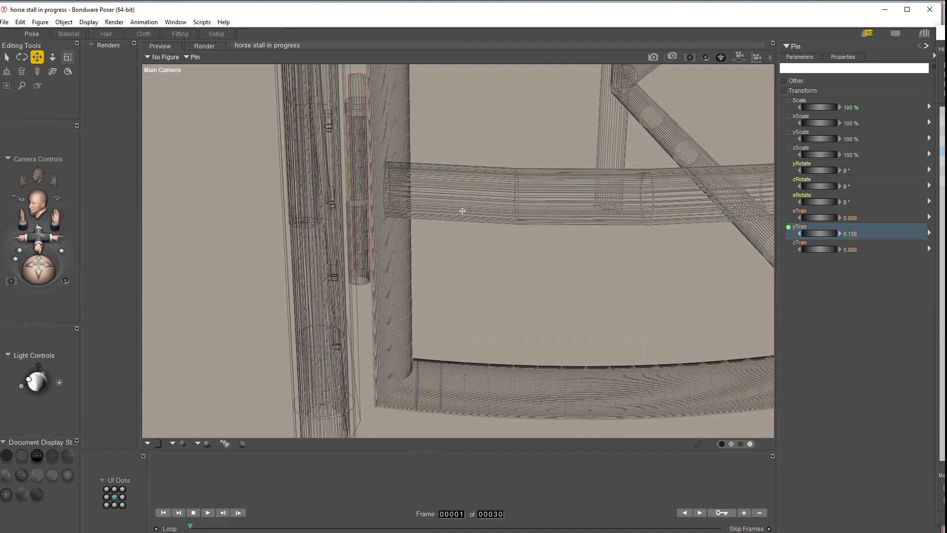
{"action": "key", "text": "ctrl+z"}
Bring the Hierarchy window back into full view and collapse the list of props parented to Frame
{"action": "right_click", "coordinate": [351, 105]}
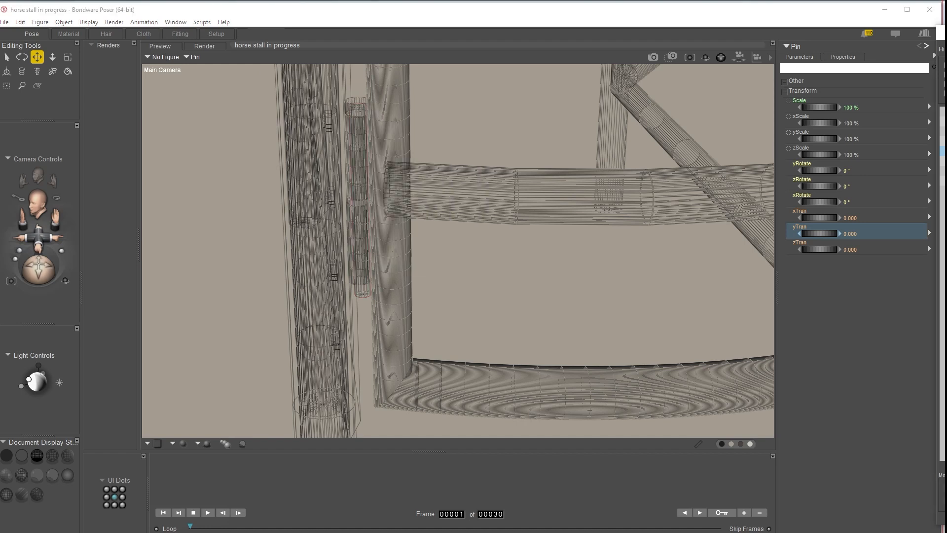
{"action": "left_click", "coordinate": [942, 161]}
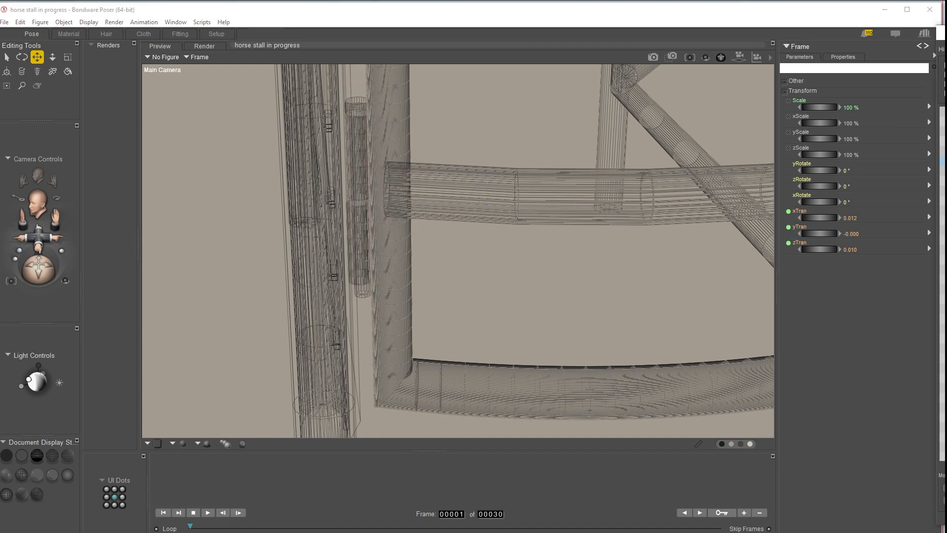
{"action": "left_click", "coordinate": [942, 210]}
{"action": "left_click_drag", "start_coordinate": [944, 33], "coordinate": [784, 34]}
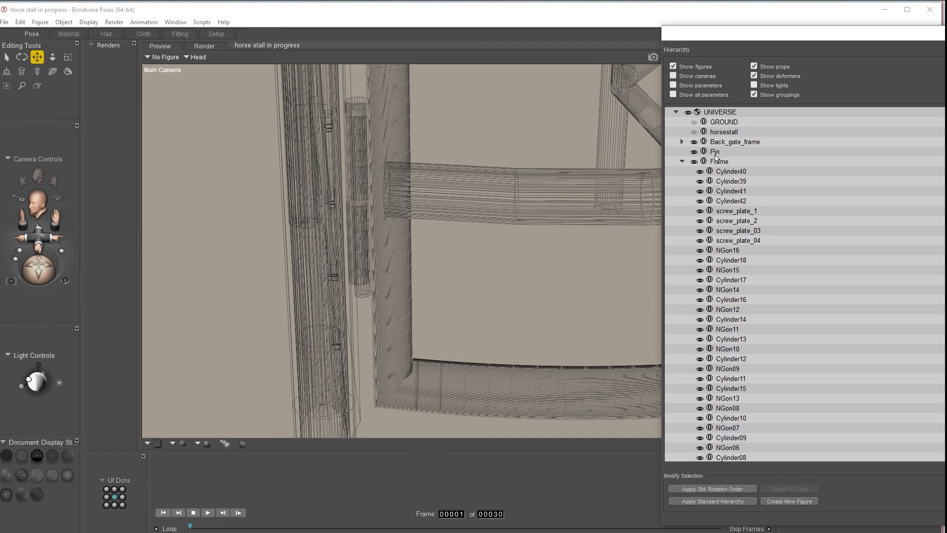
{"action": "left_click", "coordinate": [682, 161]}
{"action": "left_click", "coordinate": [722, 162]}
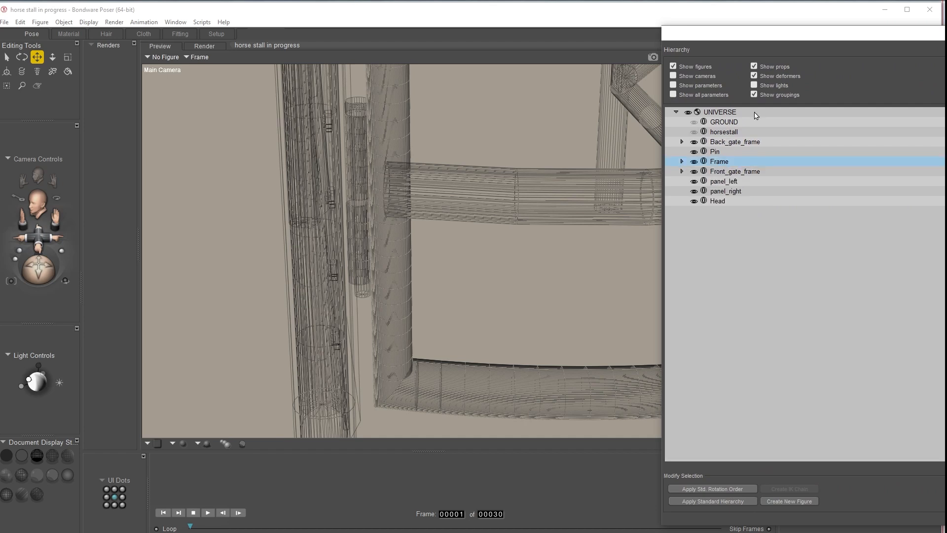
Parent the Pin prop to the Head prop and expand Head in the hierarchy
{"action": "left_click", "coordinate": [716, 153]}
{"action": "left_click_drag", "start_coordinate": [716, 153], "coordinate": [726, 203]}
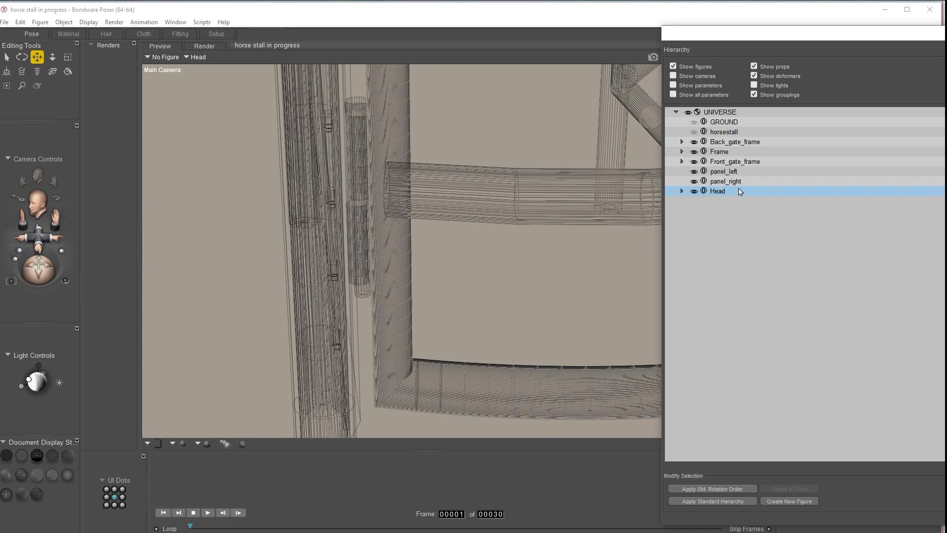
{"action": "left_click", "coordinate": [681, 192]}
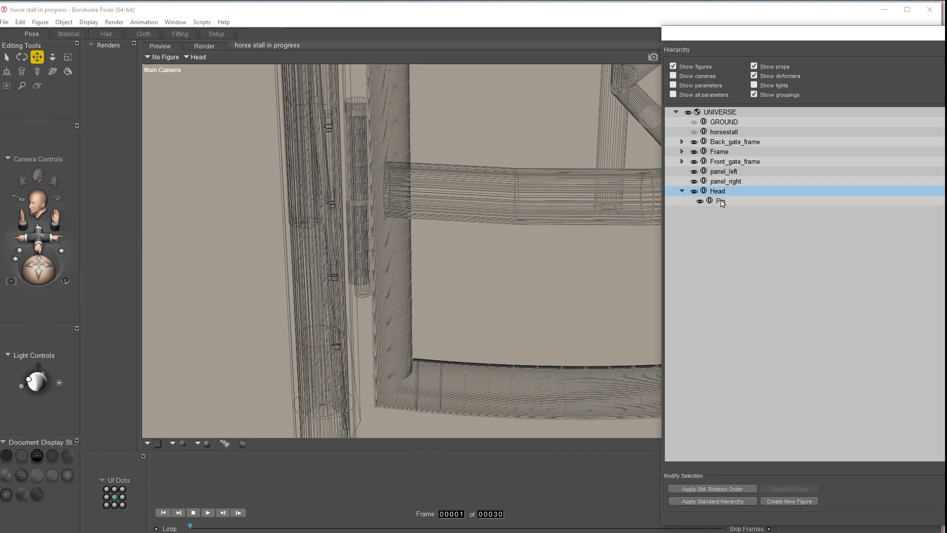
Move the Hierarchy window out of the way and switch the preview from wireframe to textured shading
{"action": "left_click", "coordinate": [357, 107]}
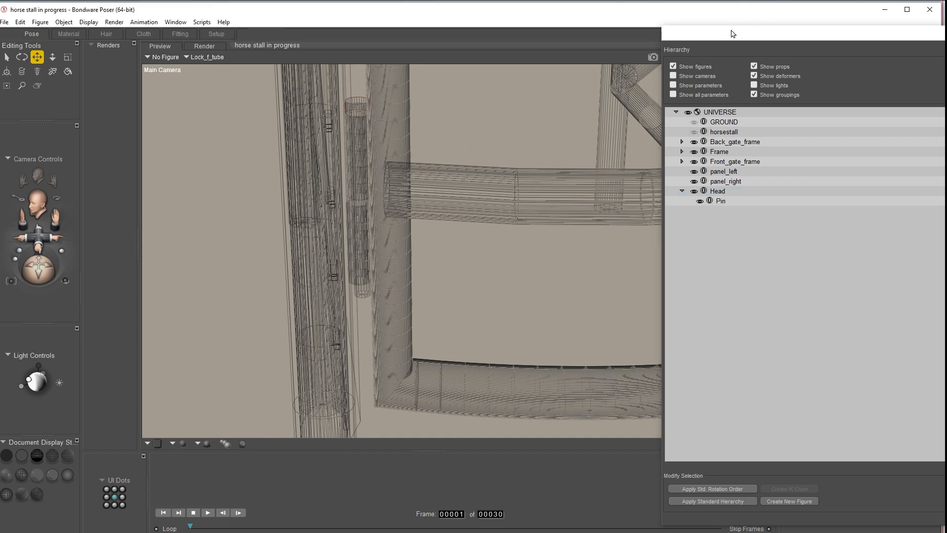
{"action": "left_click_drag", "start_coordinate": [717, 35], "coordinate": [946, 21]}
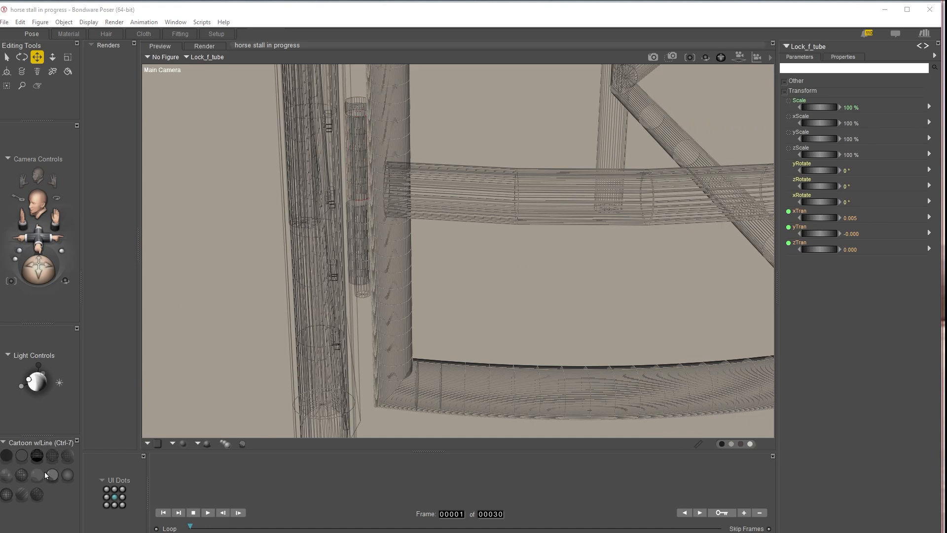
{"action": "left_click", "coordinate": [23, 494]}
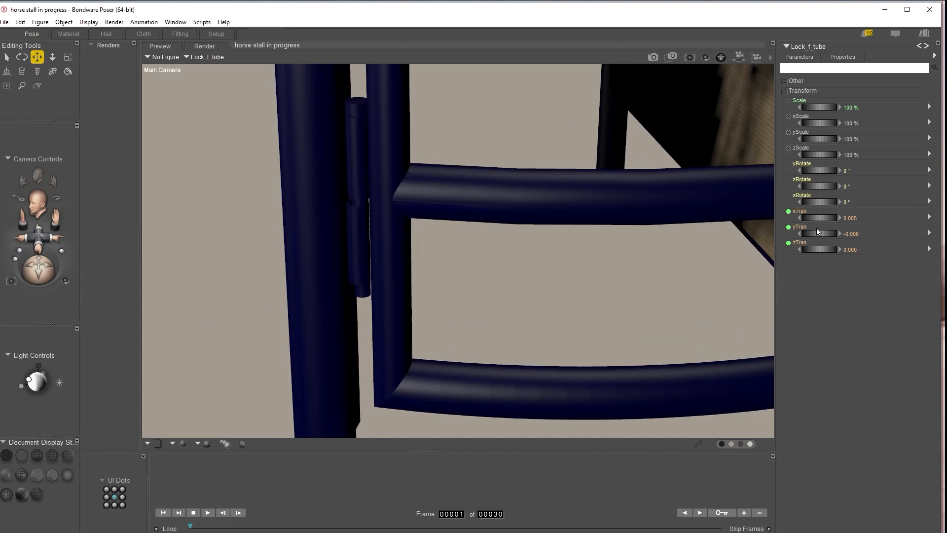
Undo a trial lowering of Lock_f_tube, and raise the Head prop with its Pin to a yTran of about 0.129
{"action": "left_click_drag", "start_coordinate": [813, 233], "coordinate": [801, 232]}
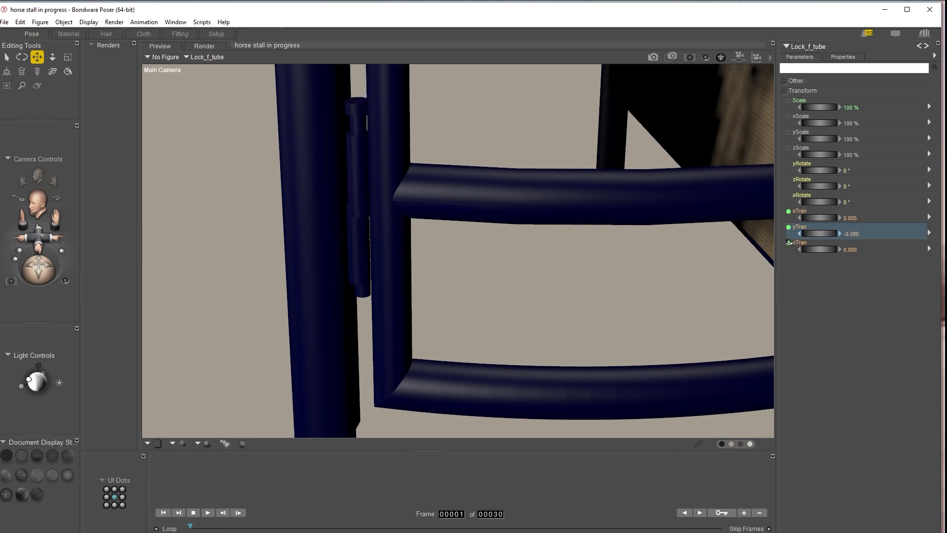
{"action": "key", "text": "ctrl+z"}
{"action": "right_click", "coordinate": [359, 101]}
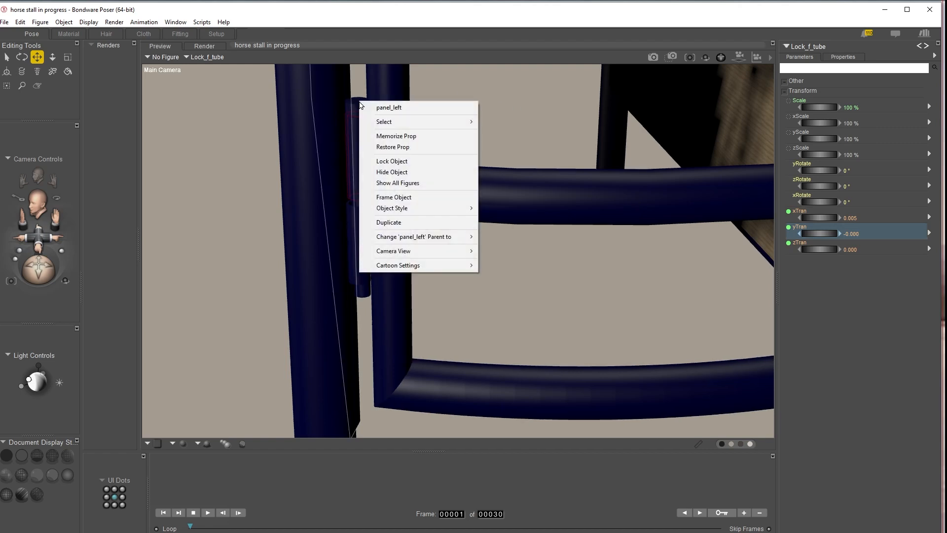
{"action": "mouse_move", "coordinate": [454, 121]}
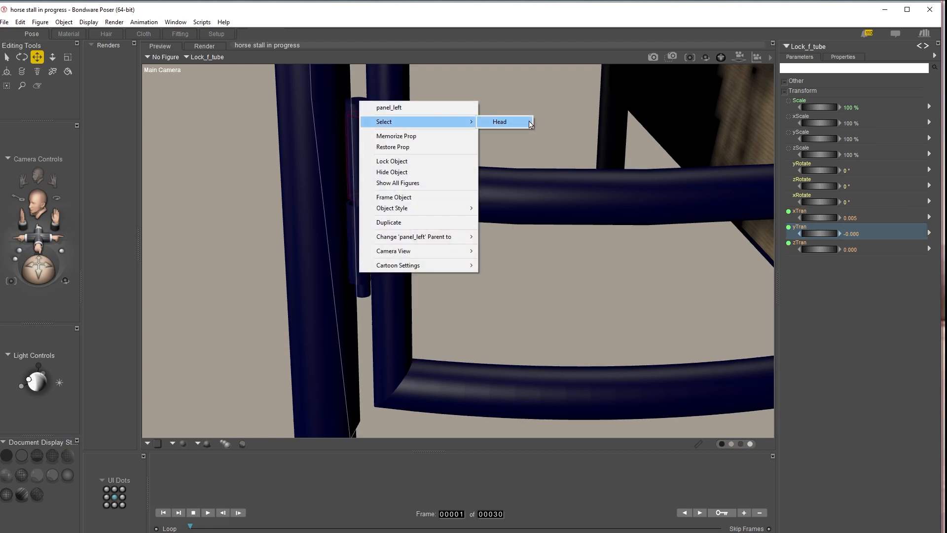
{"action": "left_click", "coordinate": [551, 119]}
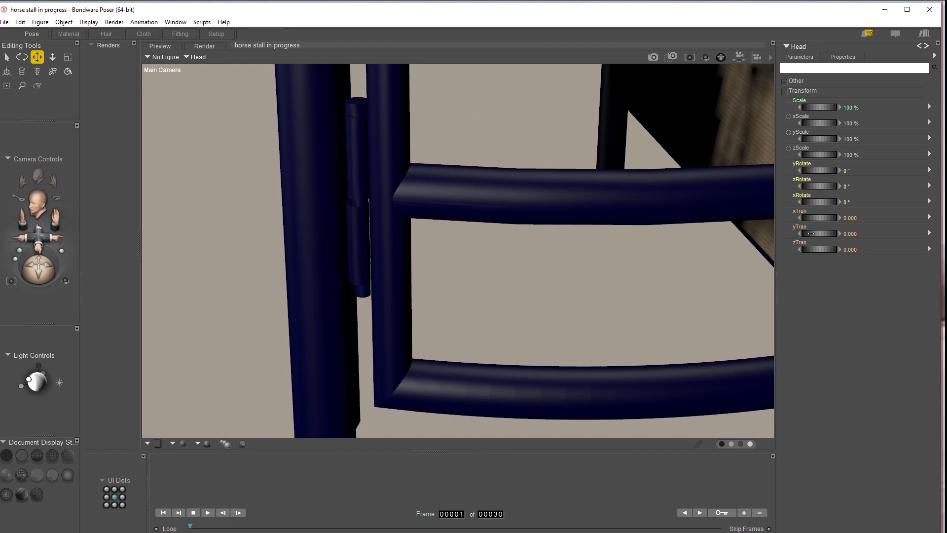
{"action": "left_click_drag", "start_coordinate": [819, 233], "coordinate": [831, 233]}
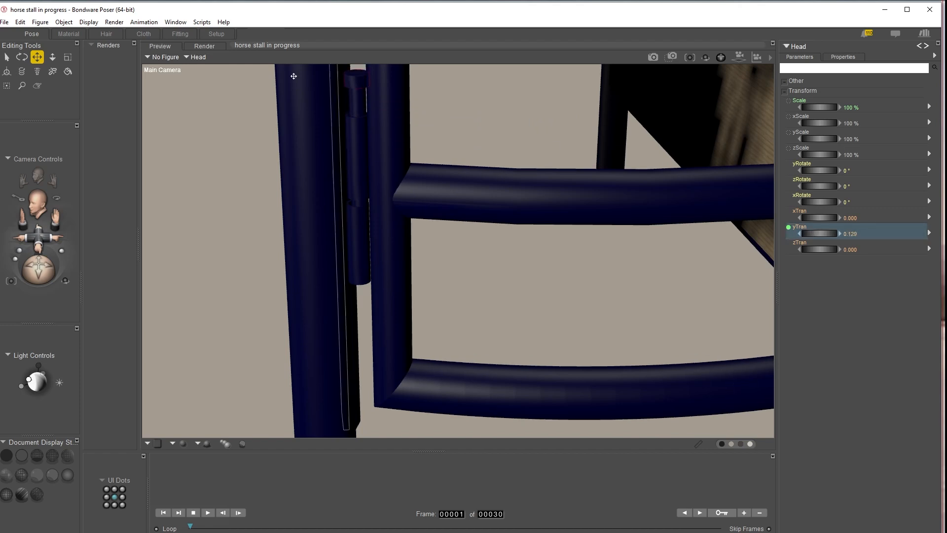
Change Head's Galvanised_iron material in the Material room to a grey reflective metal
{"action": "left_click", "coordinate": [69, 33]}
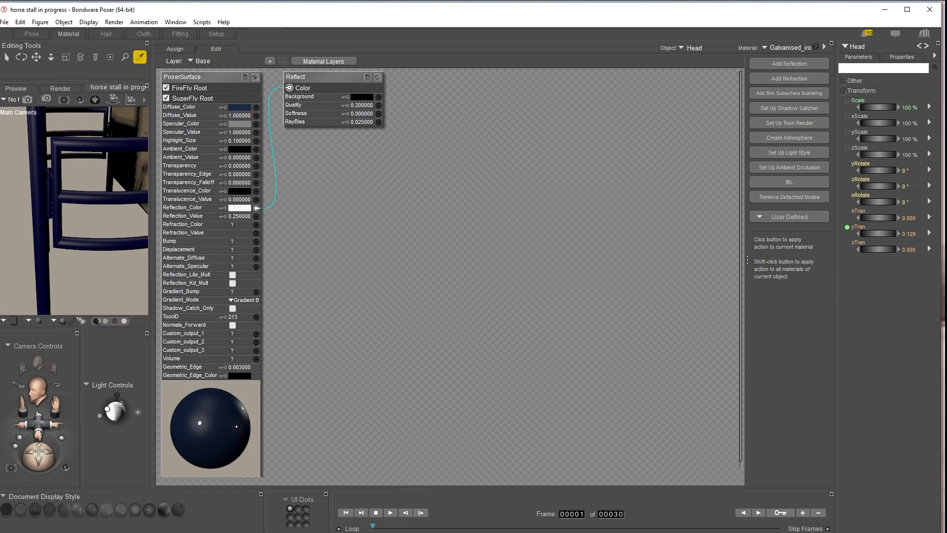
{"action": "mouse_move", "coordinate": [946, 20]}
{"action": "left_mouse_down"}
{"action": "mouse_move", "coordinate": [795, 26]}
{"action": "mouse_move", "coordinate": [946, 26]}
{"action": "left_mouse_up"}
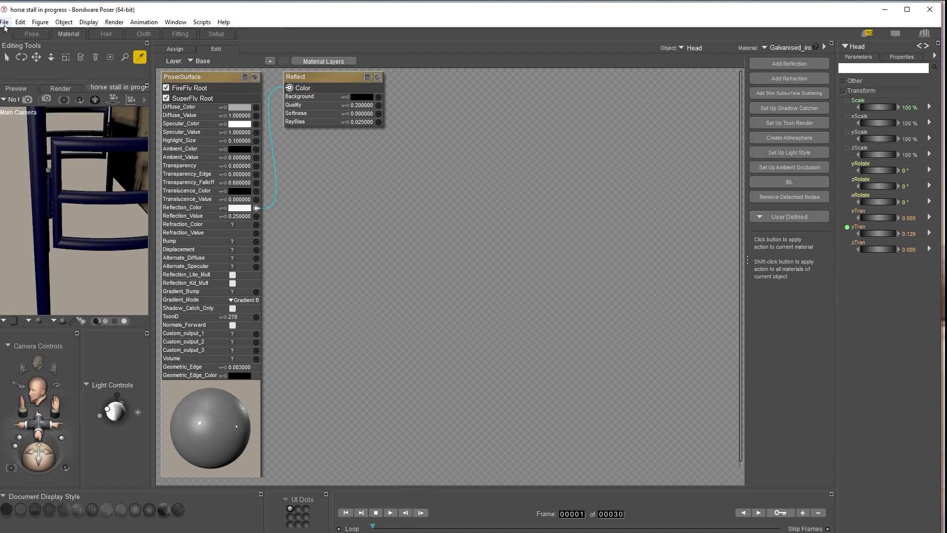
{"action": "left_click", "coordinate": [19, 22]}
{"action": "left_click", "coordinate": [119, 20]}
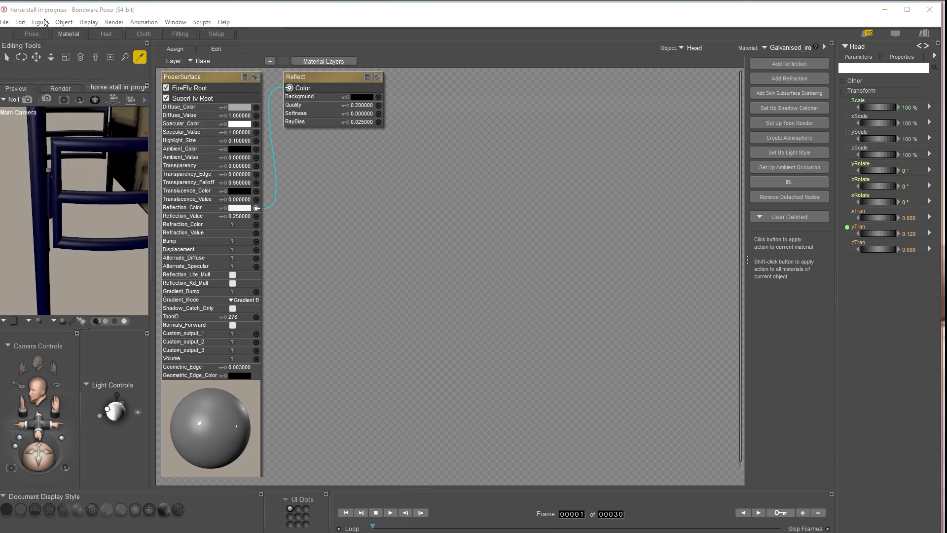
Return to the Pose room and apply the grey metal material to the Pin's Galvanised_iron zone
{"action": "left_click", "coordinate": [29, 35]}
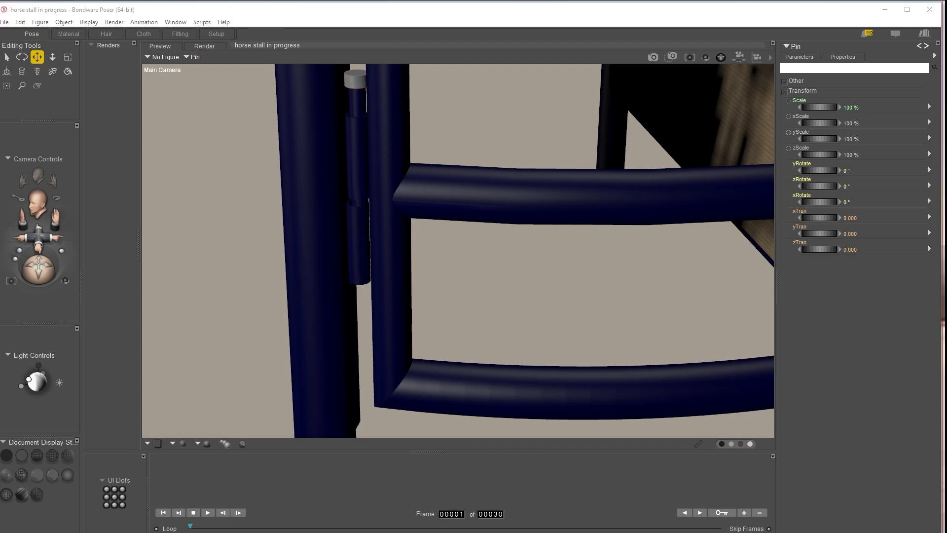
{"action": "left_click", "coordinate": [106, 496]}
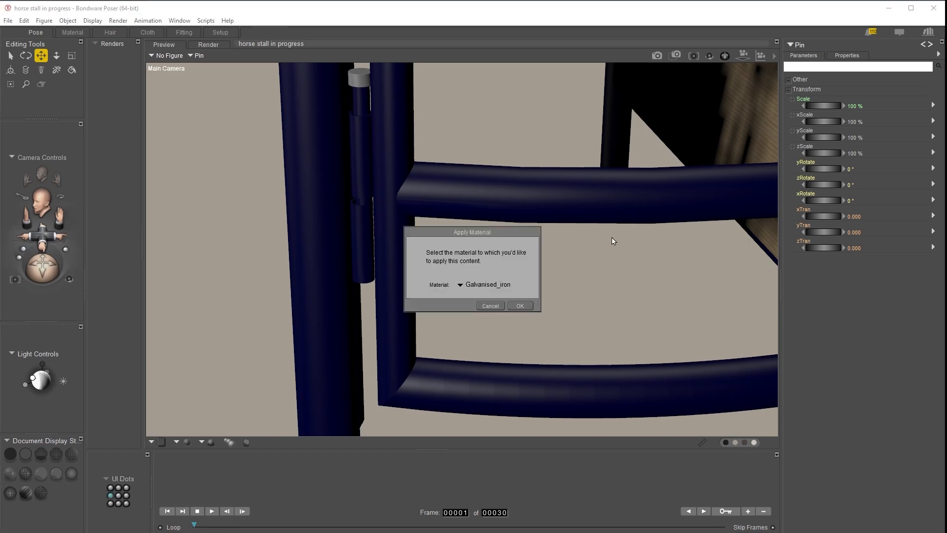
{"action": "left_click", "coordinate": [521, 306]}
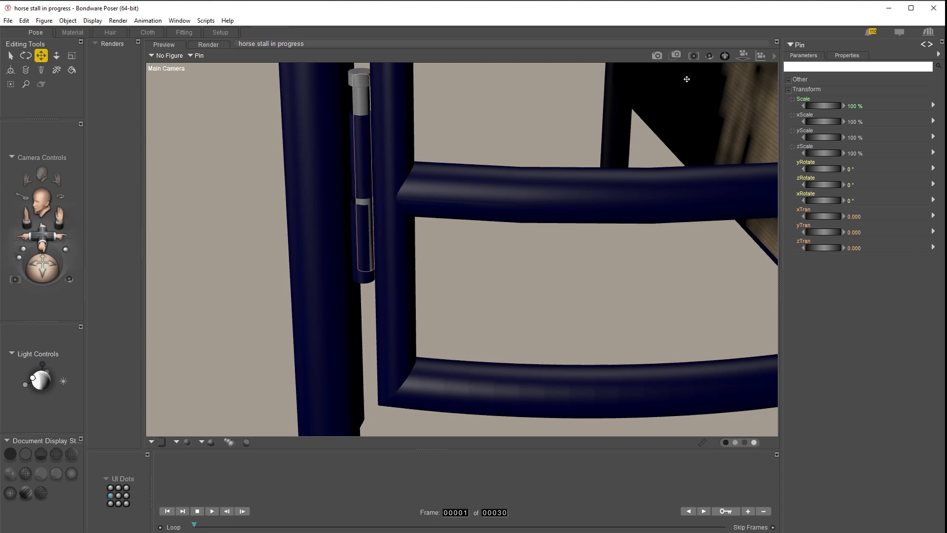
Select the Head prop of the locking pin and set its yTran to 0
{"action": "left_click", "coordinate": [358, 80]}
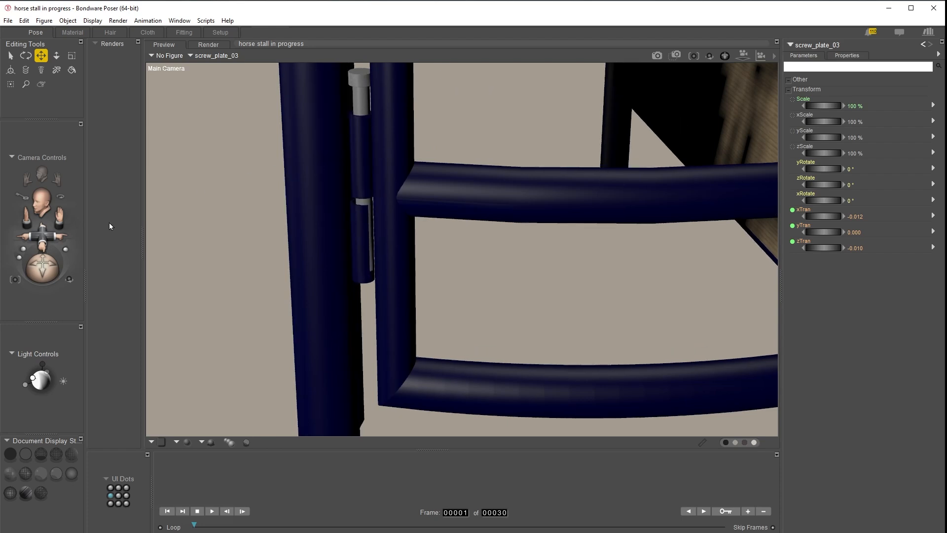
{"action": "left_click_drag", "start_coordinate": [59, 215], "coordinate": [106, 207]}
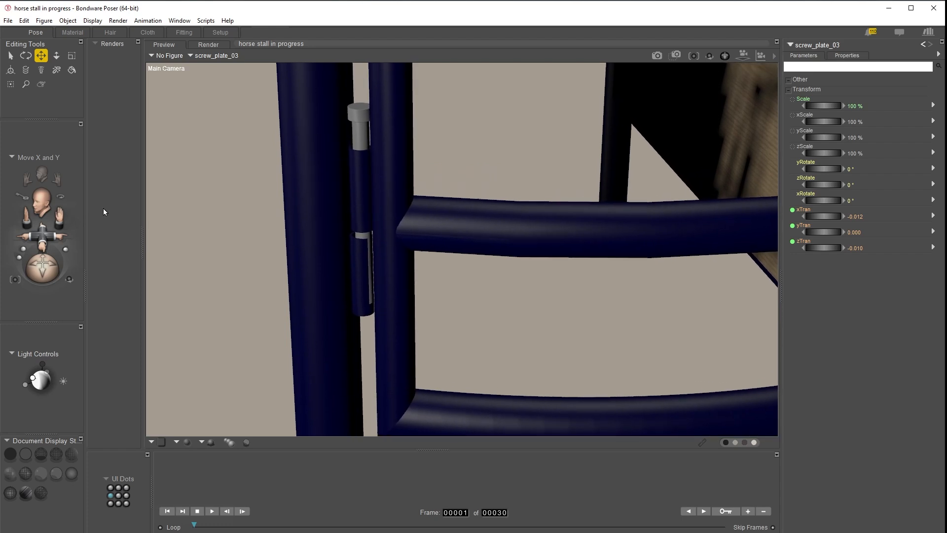
{"action": "right_click", "coordinate": [359, 115]}
{"action": "mouse_move", "coordinate": [383, 131]}
{"action": "left_click", "coordinate": [512, 131]}
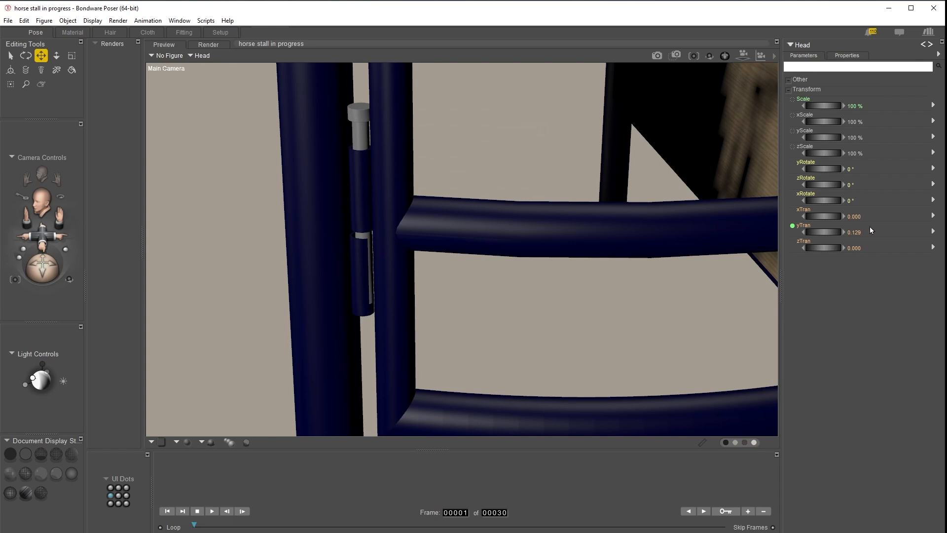
{"action": "left_click", "coordinate": [854, 233]}
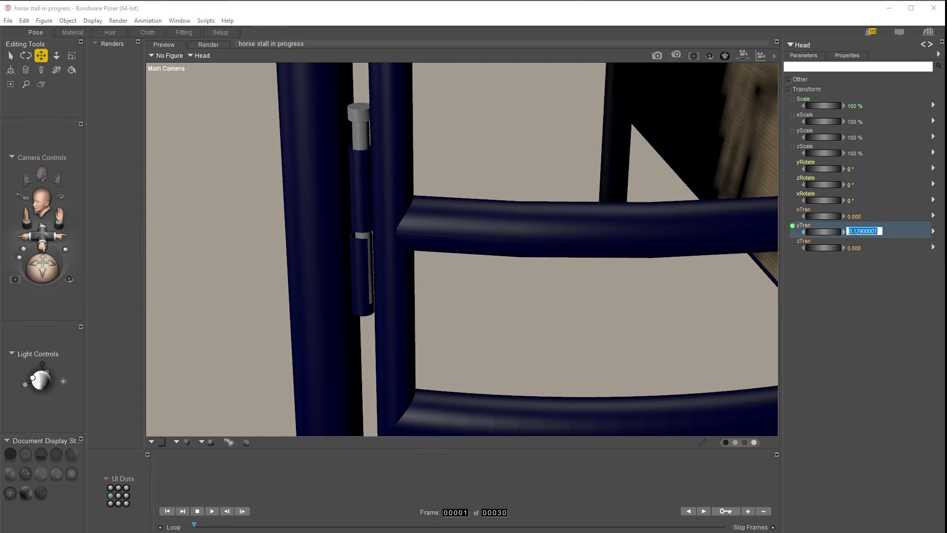
{"action": "type", "text": "0"}
{"action": "key", "text": "Return"}
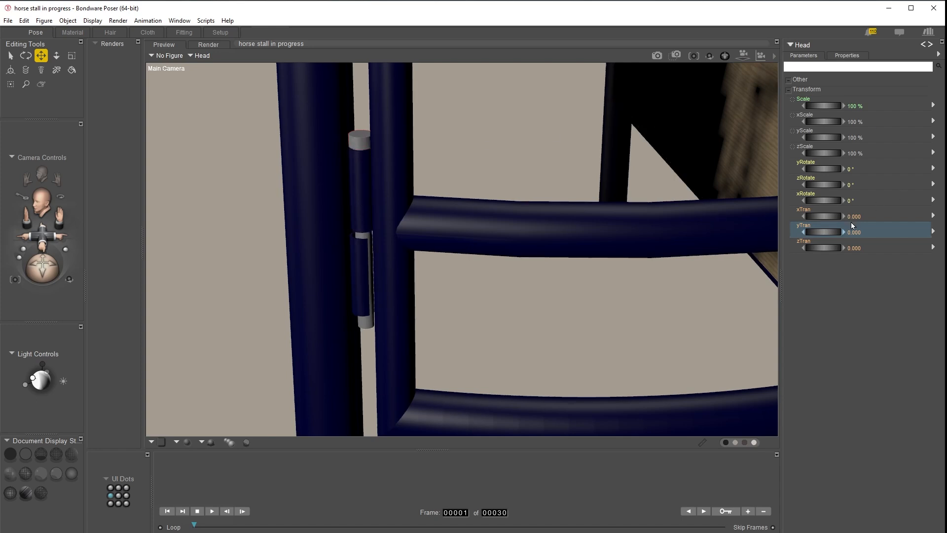
Restrict Head's yTran to a minimum limit of 0 and enable forced limits
{"action": "double_click", "coordinate": [804, 228]}
{"action": "left_click", "coordinate": [492, 257]}
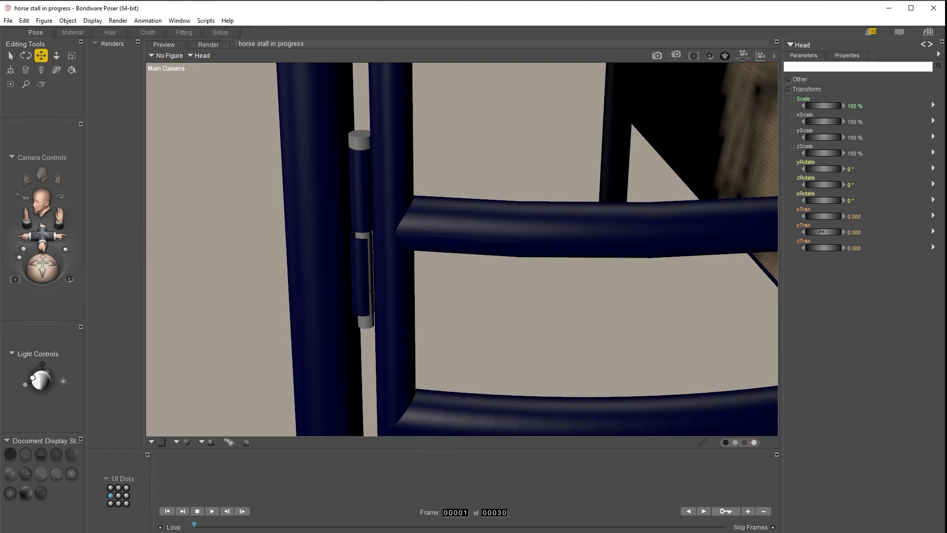
{"action": "mouse_move", "coordinate": [821, 231]}
{"action": "left_mouse_down"}
{"action": "mouse_move", "coordinate": [833, 231]}
{"action": "mouse_move", "coordinate": [820, 232]}
{"action": "left_mouse_up"}
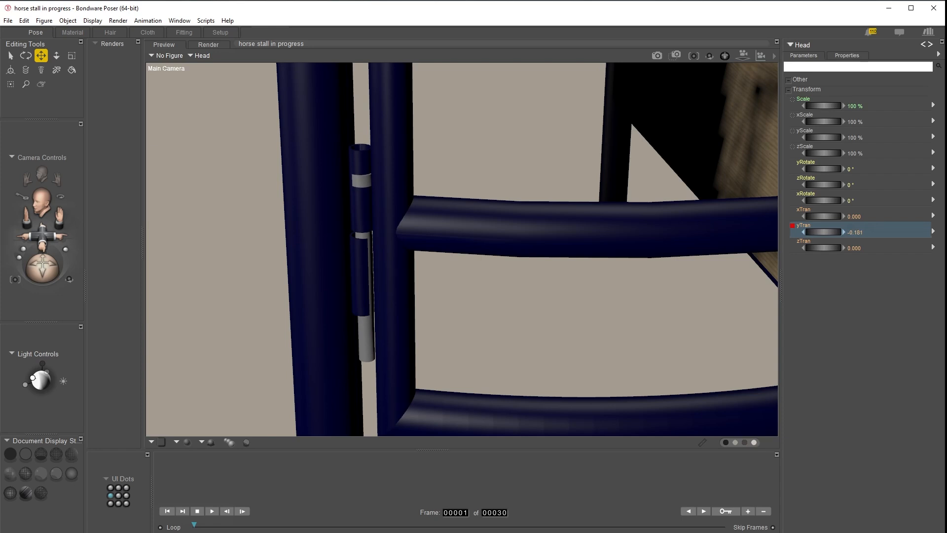
{"action": "key", "text": "ctrl+z"}
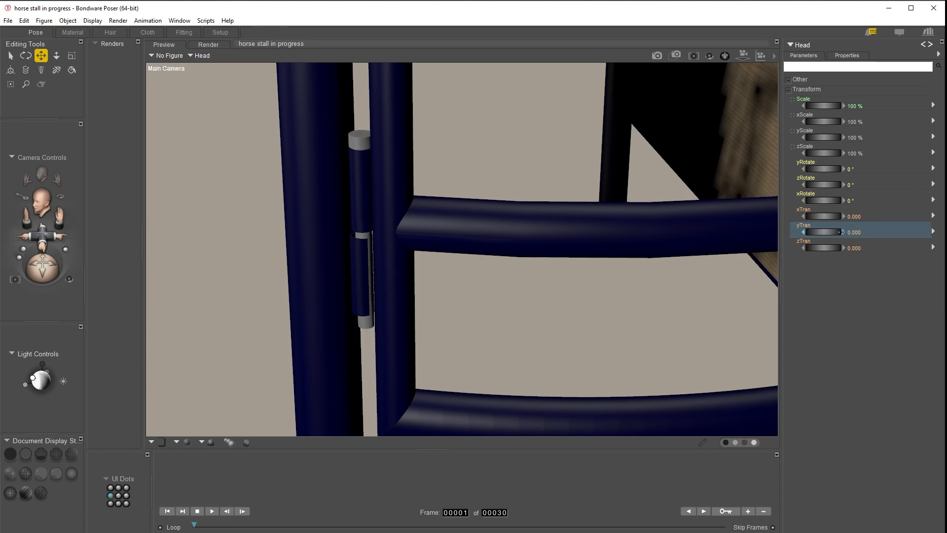
{"action": "double_click", "coordinate": [807, 228]}
{"action": "left_click", "coordinate": [463, 311]}
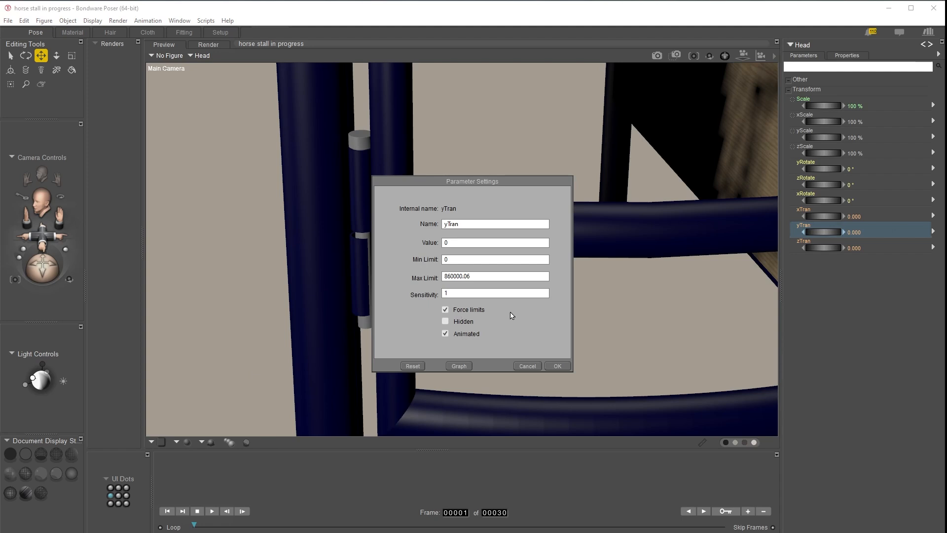
{"action": "left_click", "coordinate": [551, 366]}
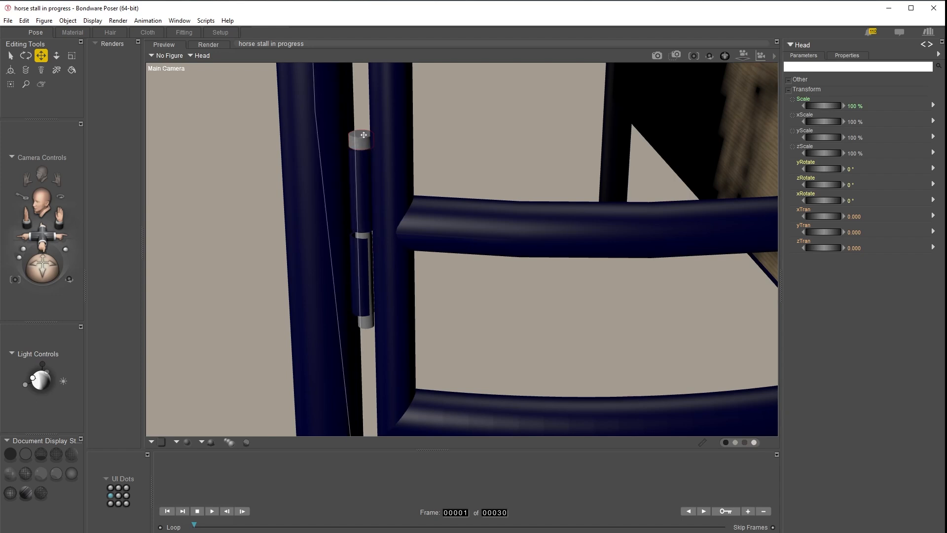
Select panel_right on the stall and check it by switching its visibility off and back on
{"action": "left_click_drag", "start_coordinate": [42, 235], "coordinate": [52, 301]}
{"action": "left_click_drag", "start_coordinate": [61, 214], "coordinate": [54, 232]}
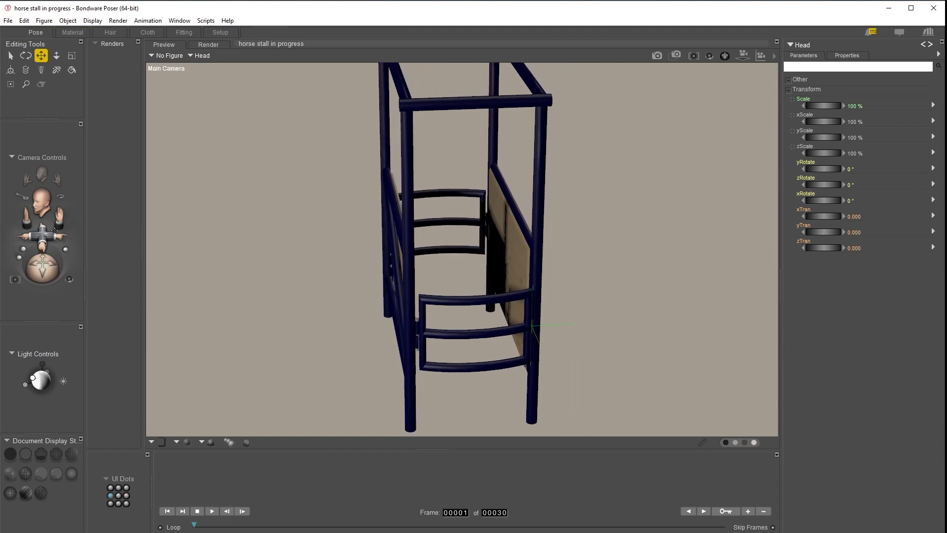
{"action": "left_click", "coordinate": [507, 241]}
{"action": "left_click", "coordinate": [845, 56]}
{"action": "left_click", "coordinate": [791, 93]}
{"action": "left_click", "coordinate": [792, 94]}
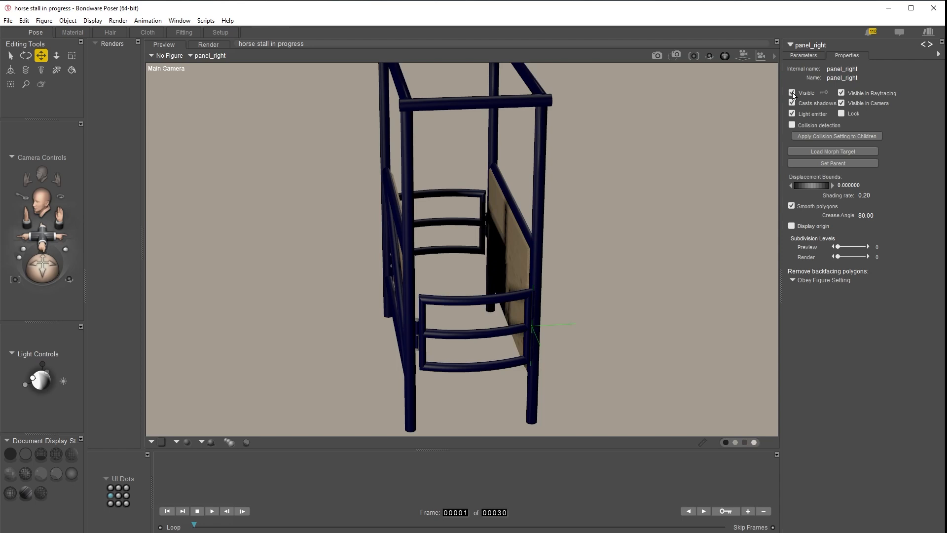